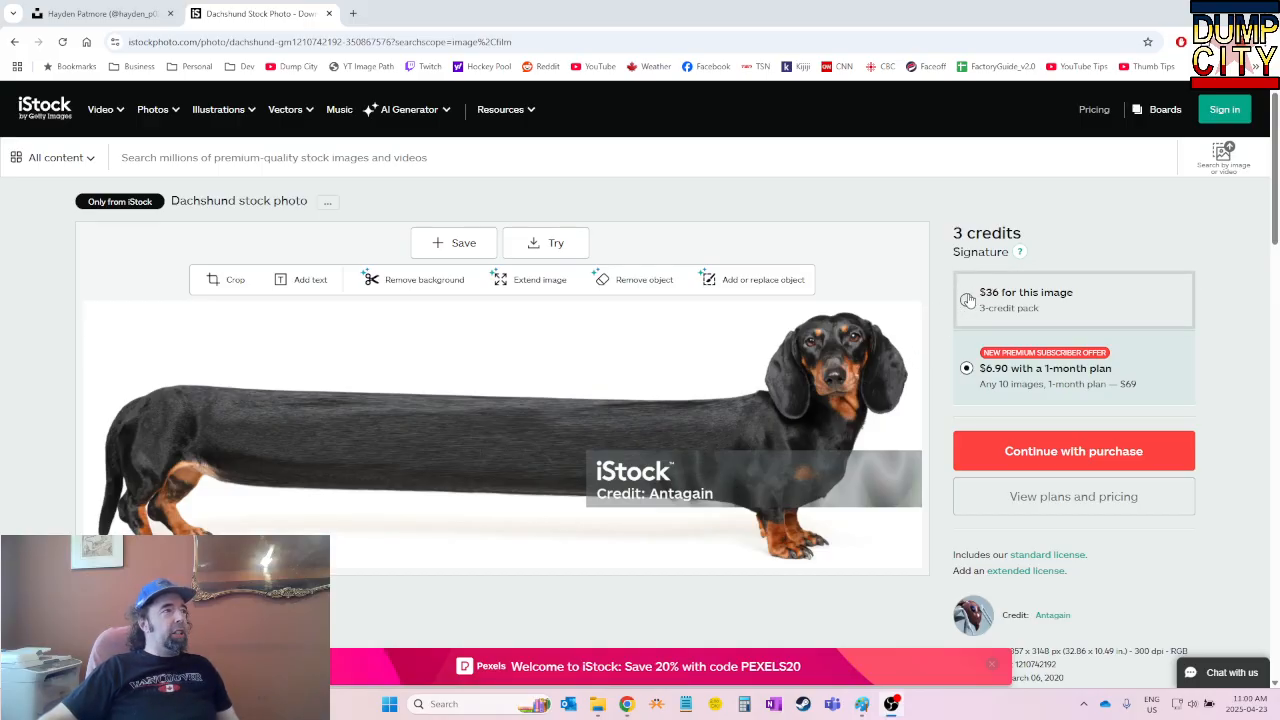
# Switch to the photographer's Unsplash gallery and compare the dachshund photos for one suitable for stretching
pyautogui.moveTo(581, 278)
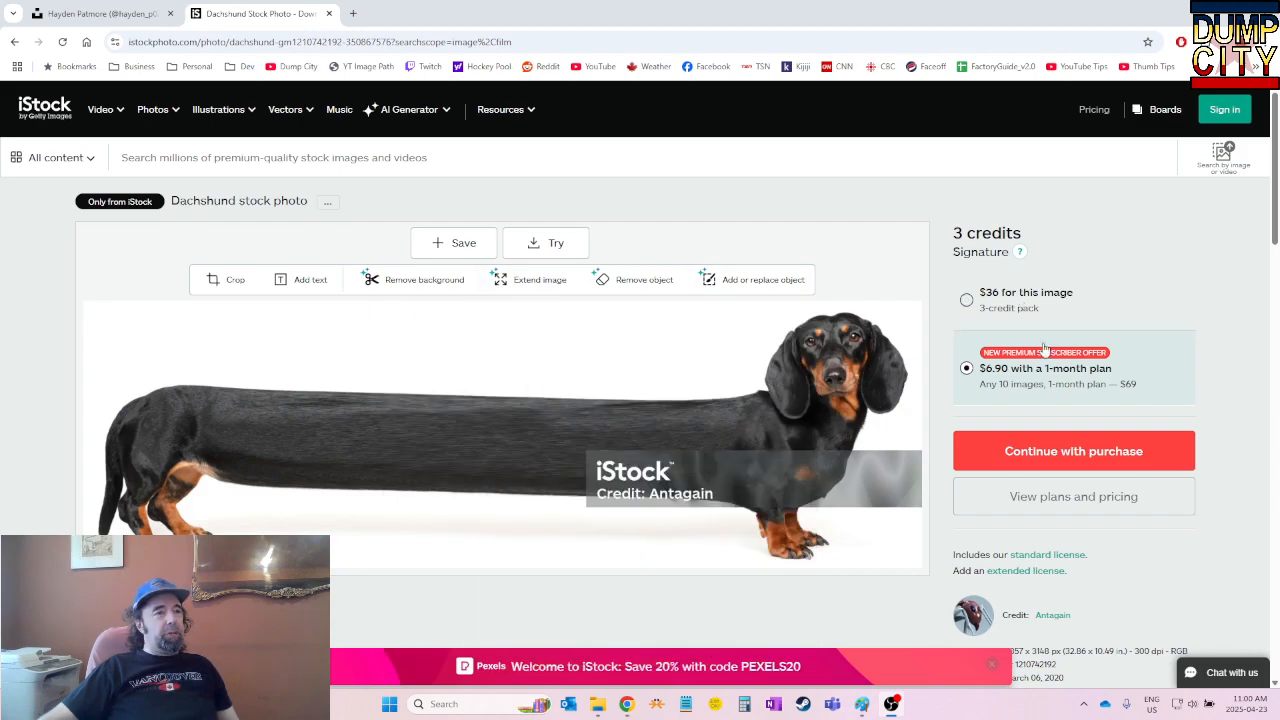
pyautogui.click(139, 20)
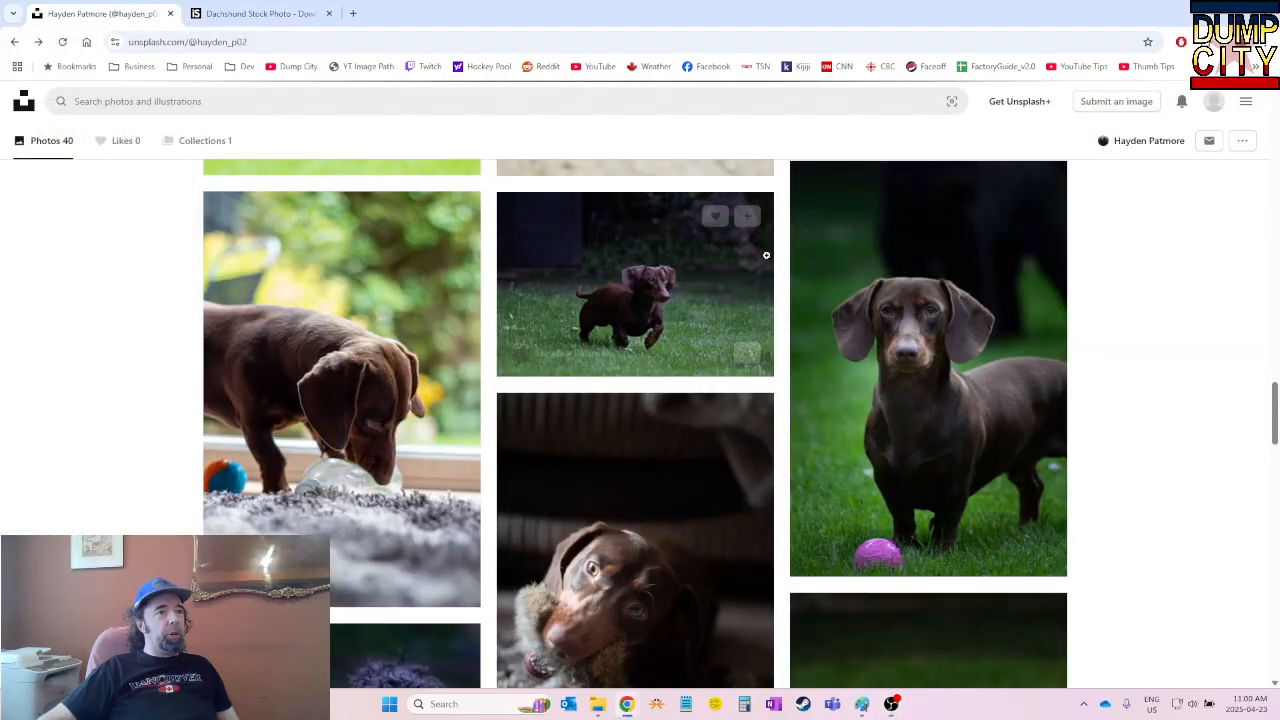
pyautogui.scroll(5, 719, 340)
pyautogui.scroll(-3, 690, 360)
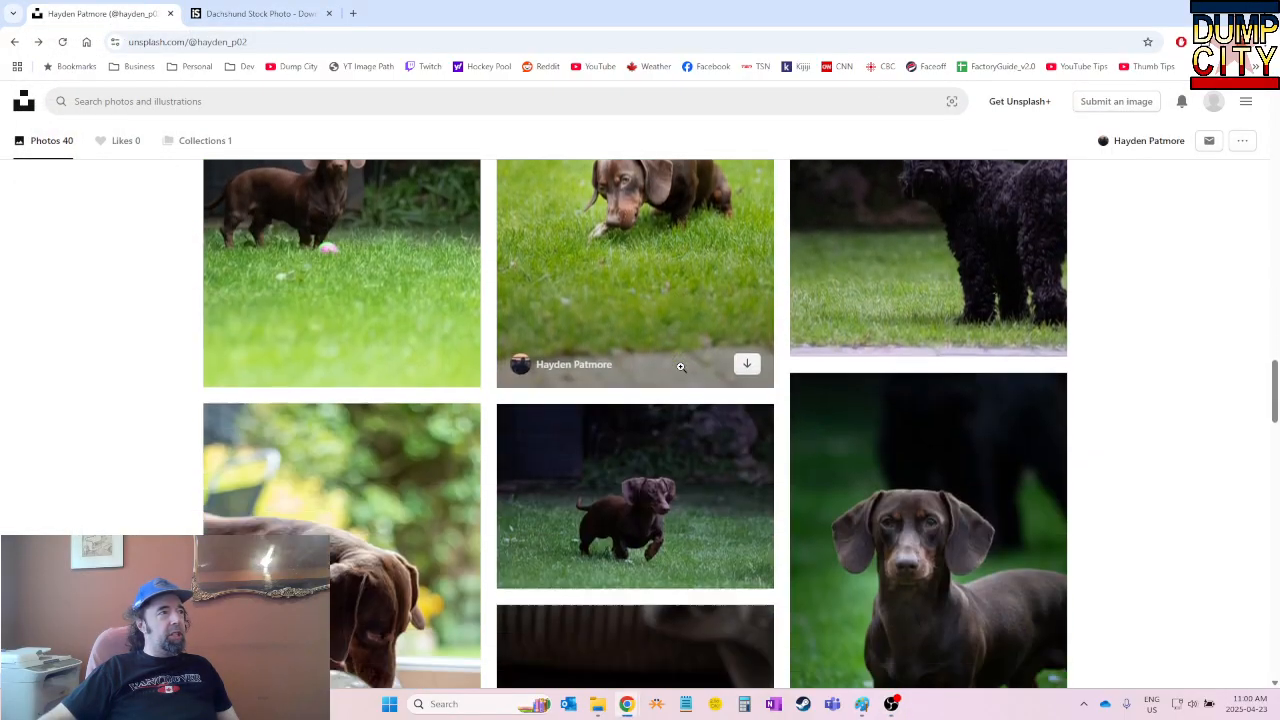
pyautogui.scroll(-1, 680, 367)
pyautogui.scroll(2, 680, 367)
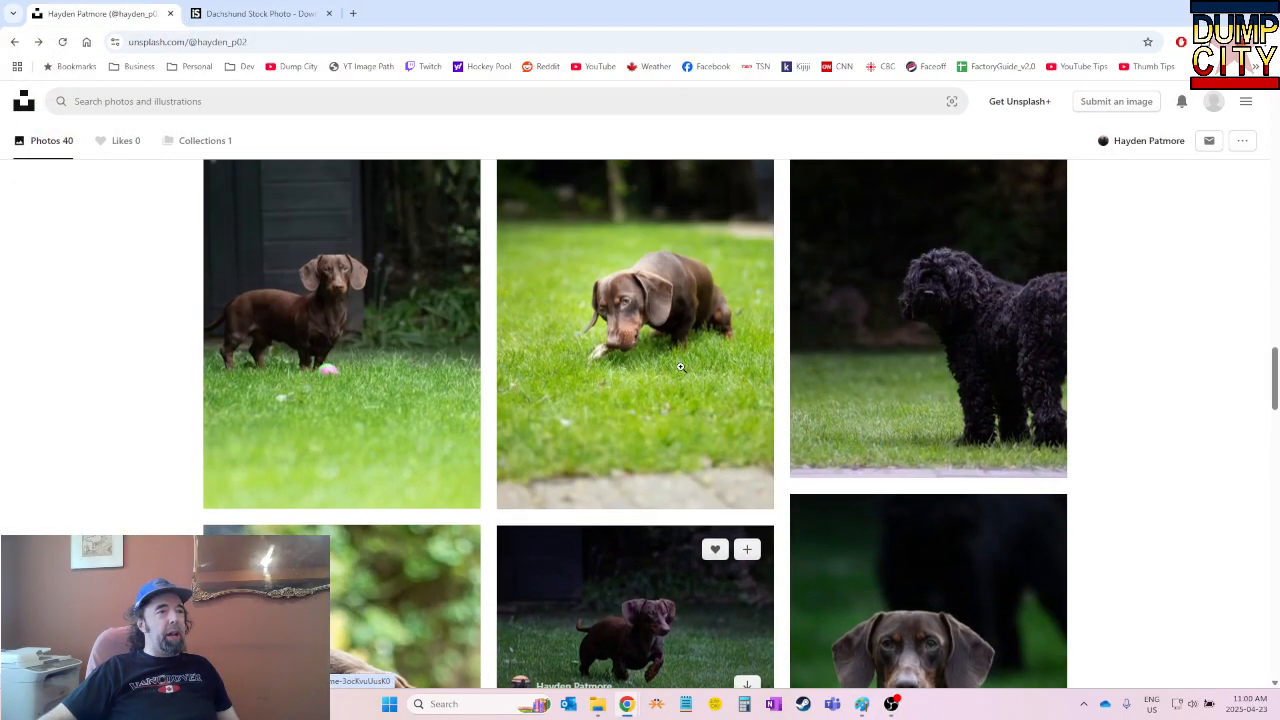
pyautogui.scroll(-1, 680, 367)
pyautogui.scroll(-3, 680, 367)
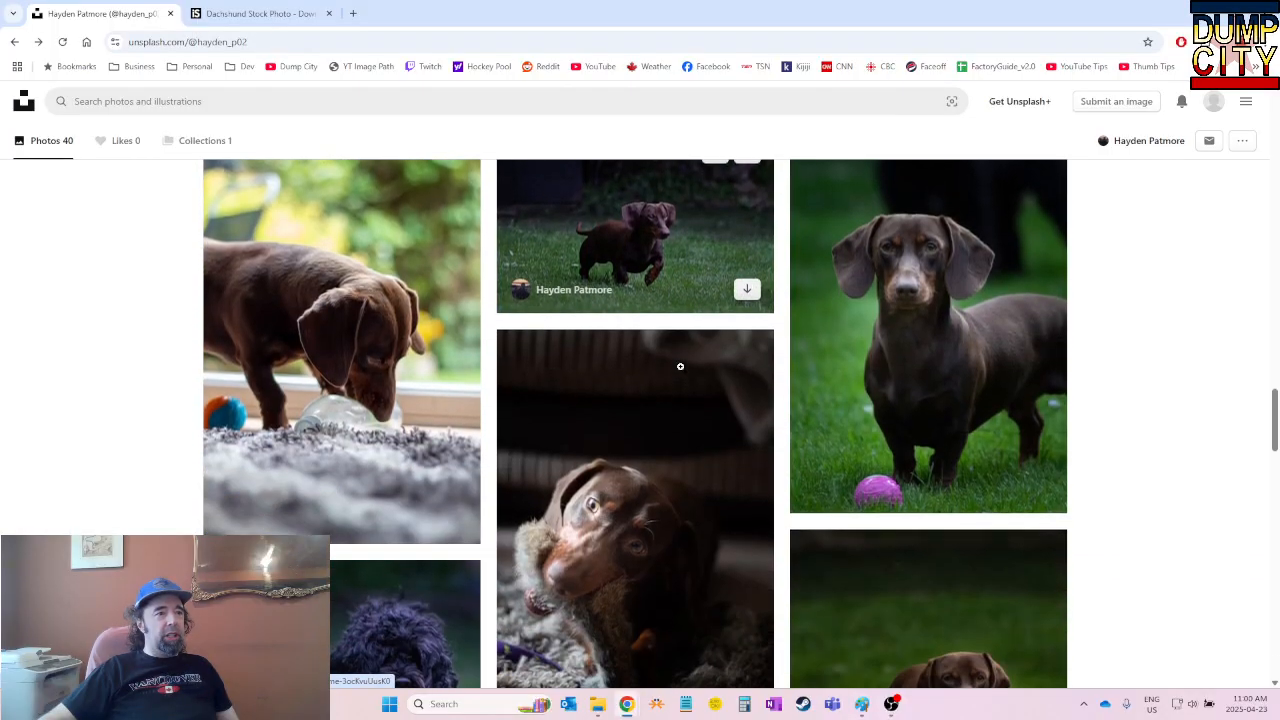
pyautogui.scroll(5, 680, 367)
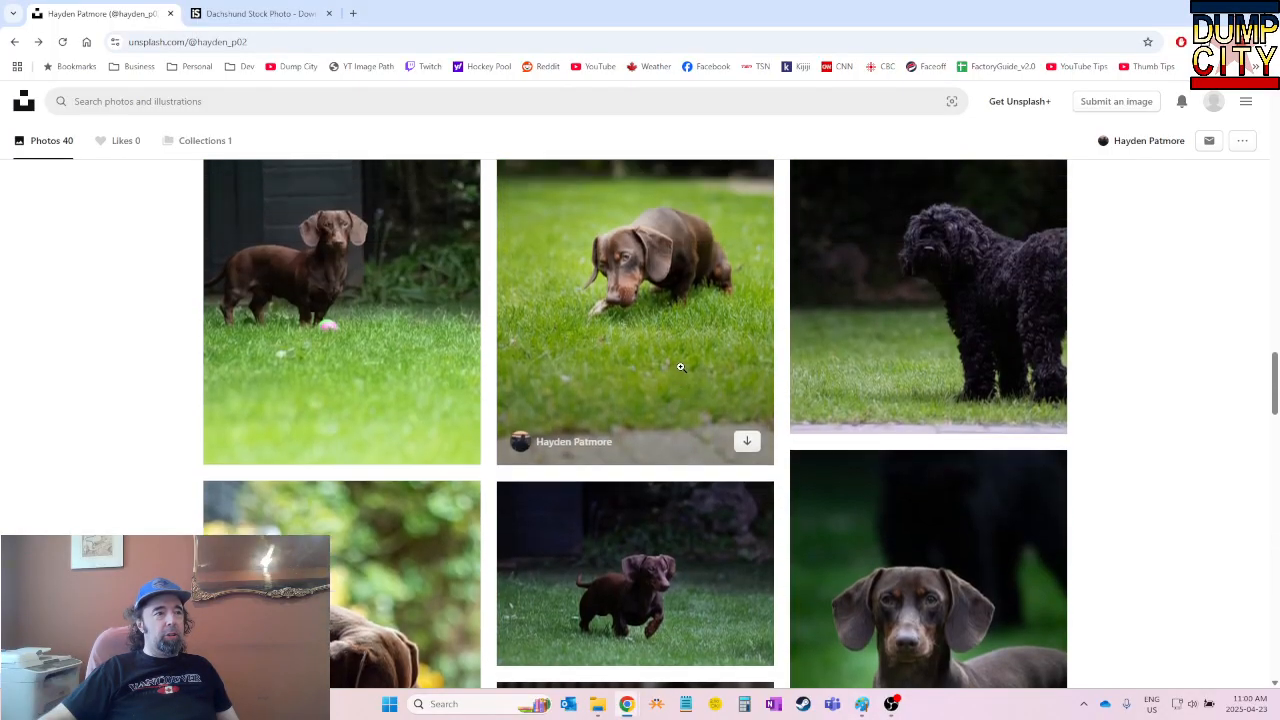
pyautogui.scroll(1, 680, 367)
pyautogui.scroll(-6, 680, 367)
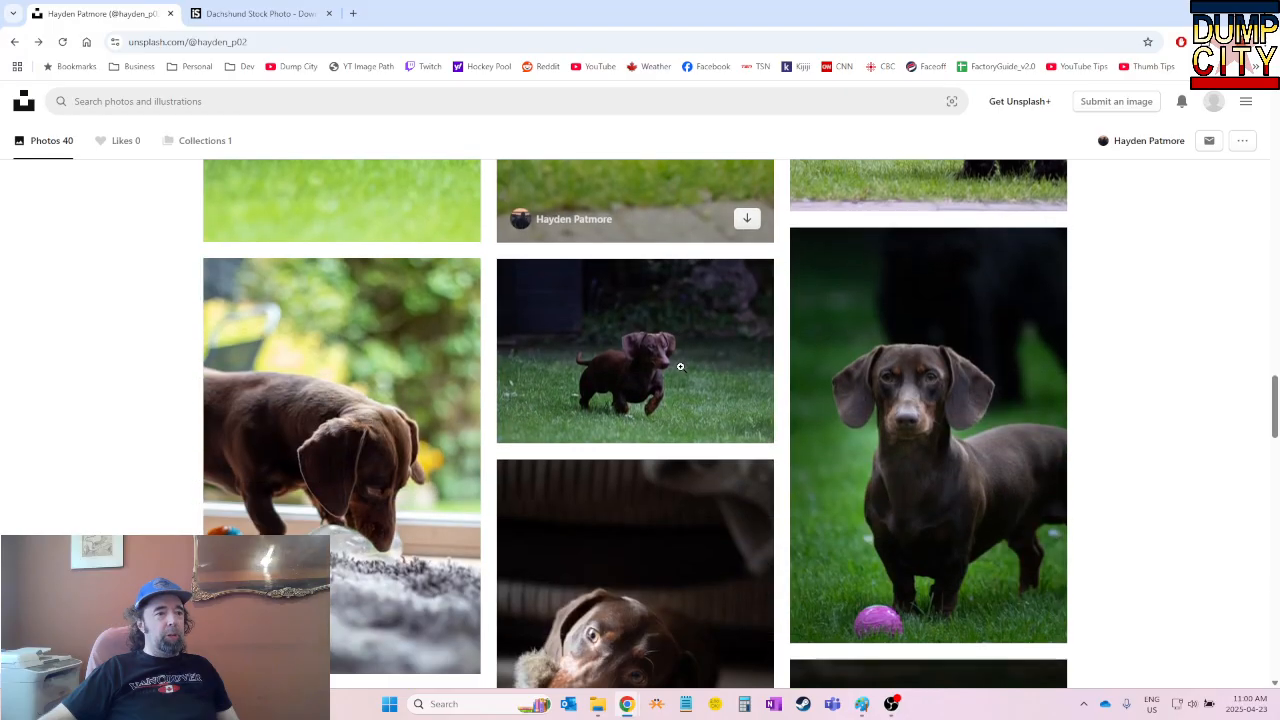
pyautogui.scroll(1, 680, 366)
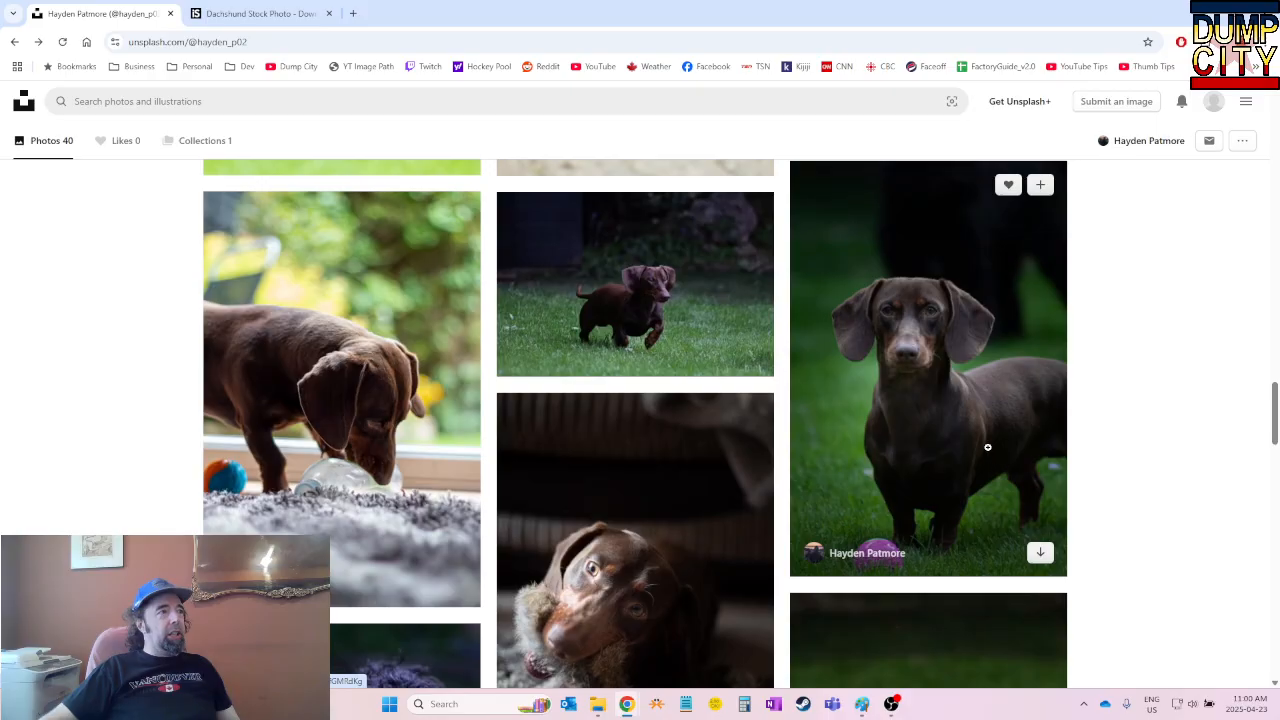
pyautogui.scroll(8, 603, 355)
pyautogui.scroll(3, 603, 350)
pyautogui.scroll(-10, 603, 350)
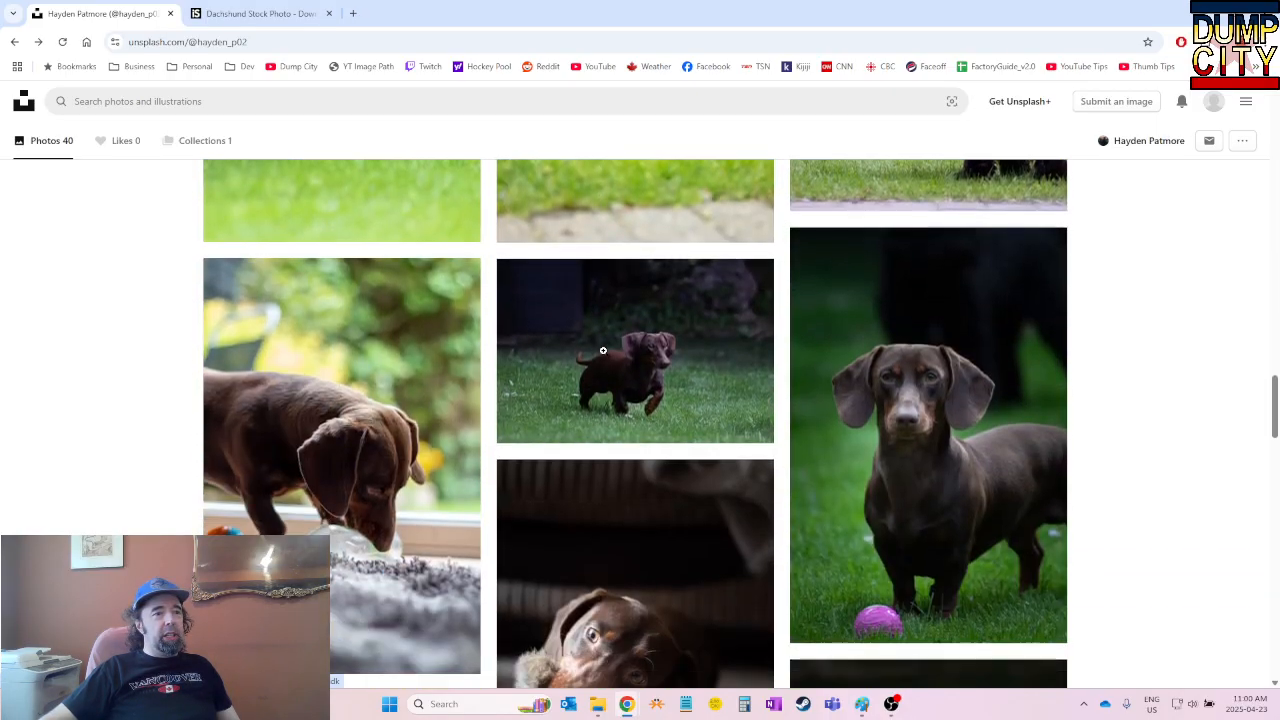
pyautogui.scroll(-1, 913, 409)
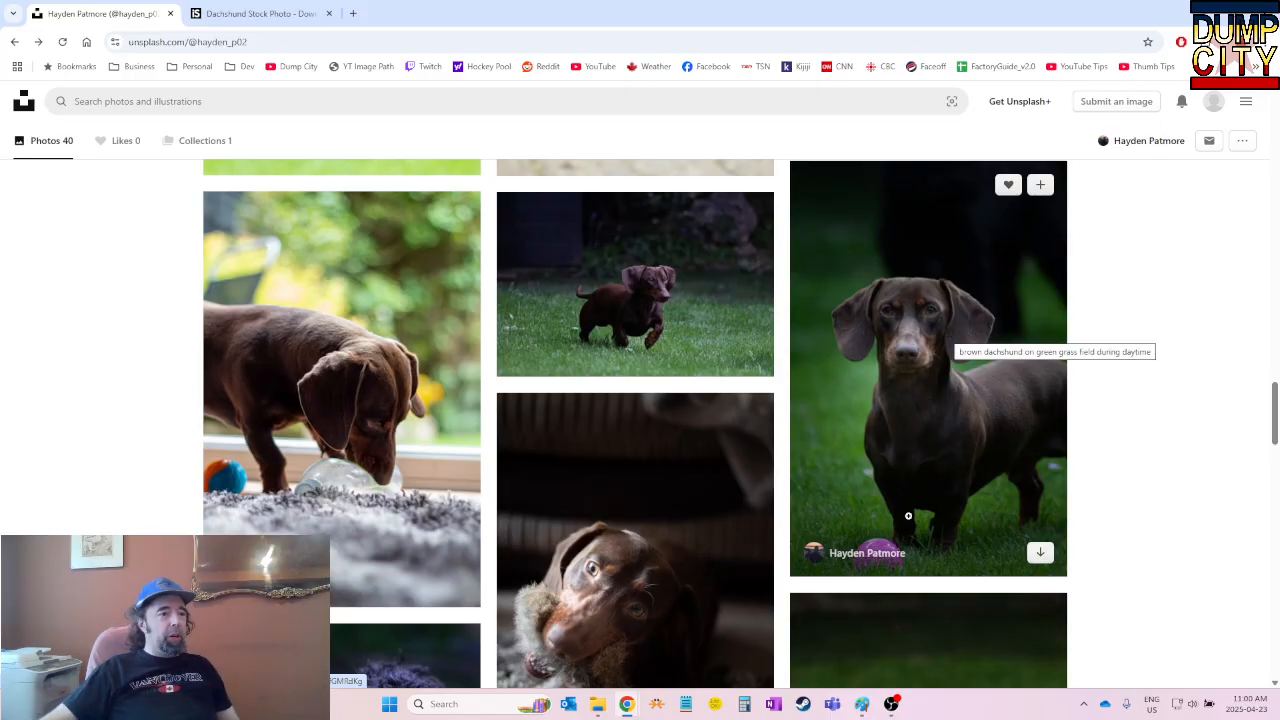
# Switch to Paint and examine the dog's head, body and freeform selection in Weiner1.jpg
pyautogui.moveTo(862, 706)
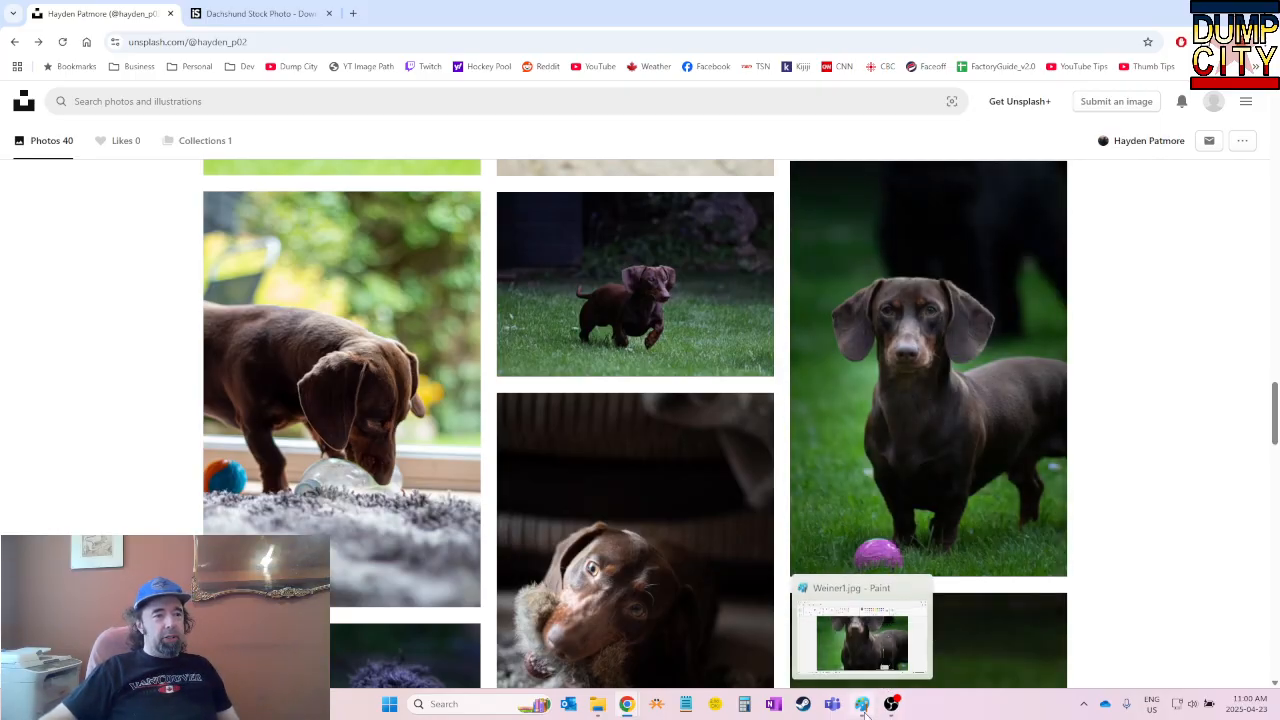
pyautogui.click(862, 706)
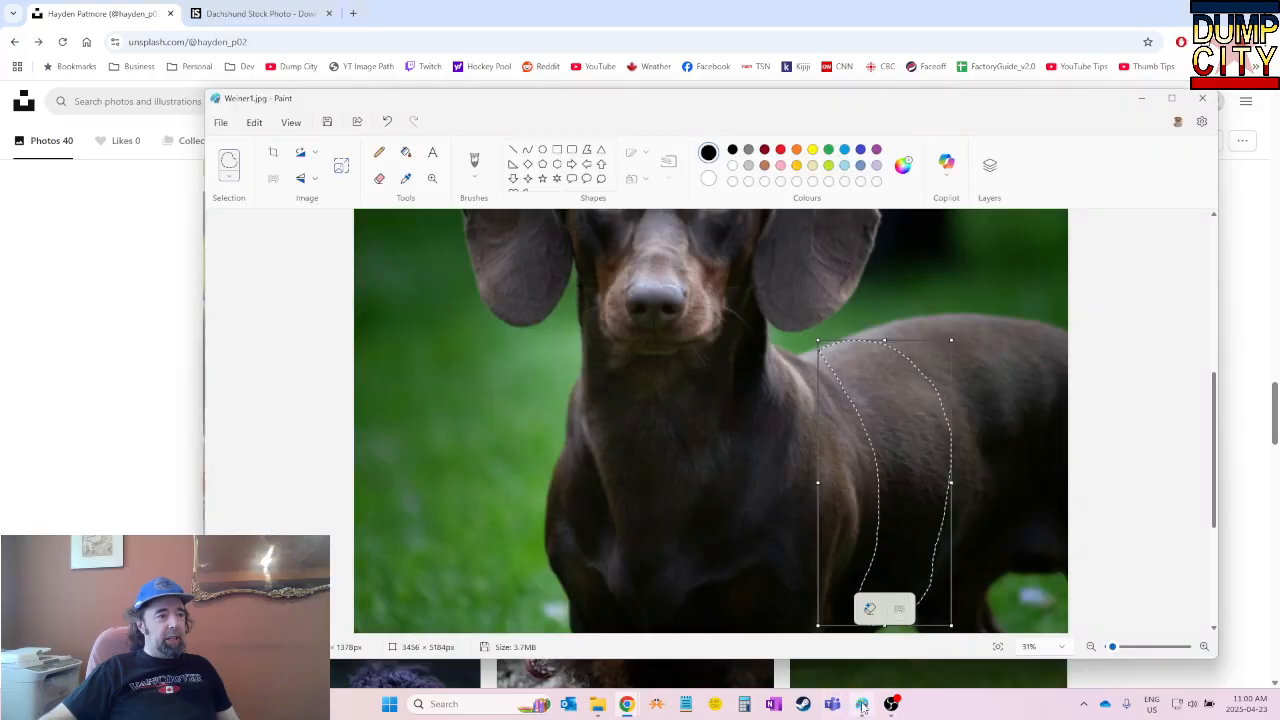
pyautogui.scroll(3, 849, 492)
pyautogui.scroll(-3, 849, 492)
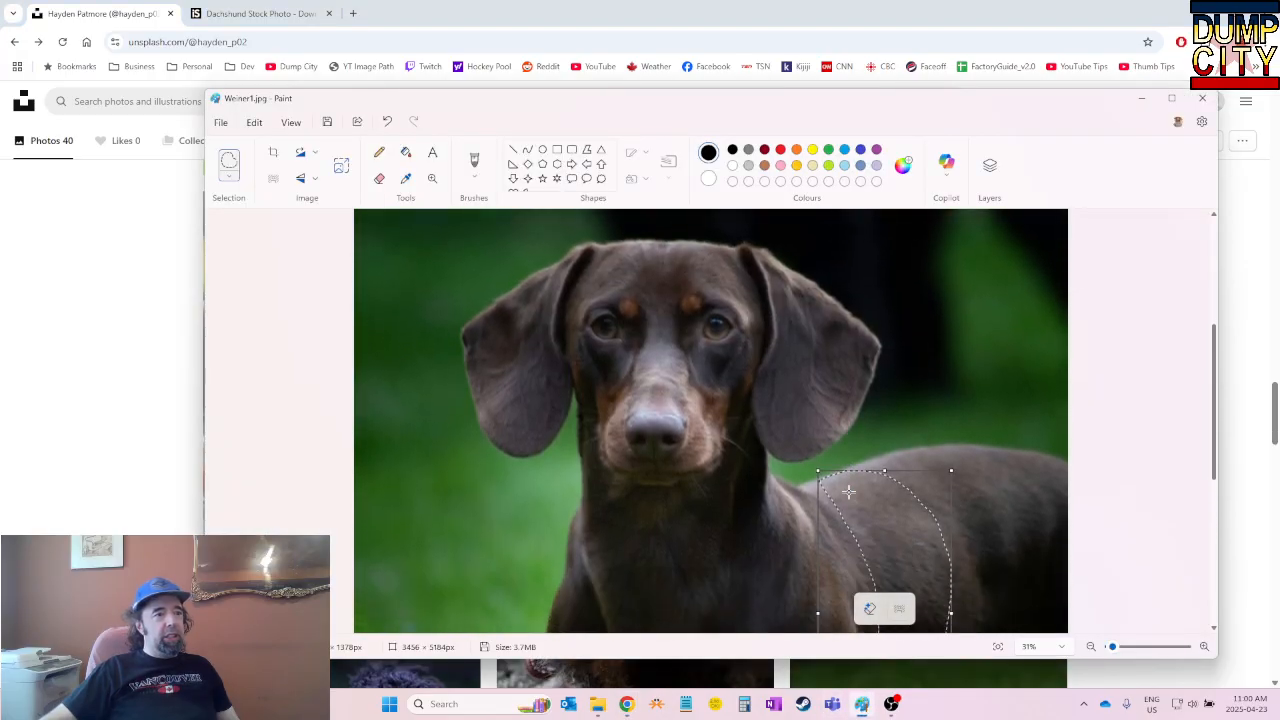
pyautogui.scroll(-2, 849, 492)
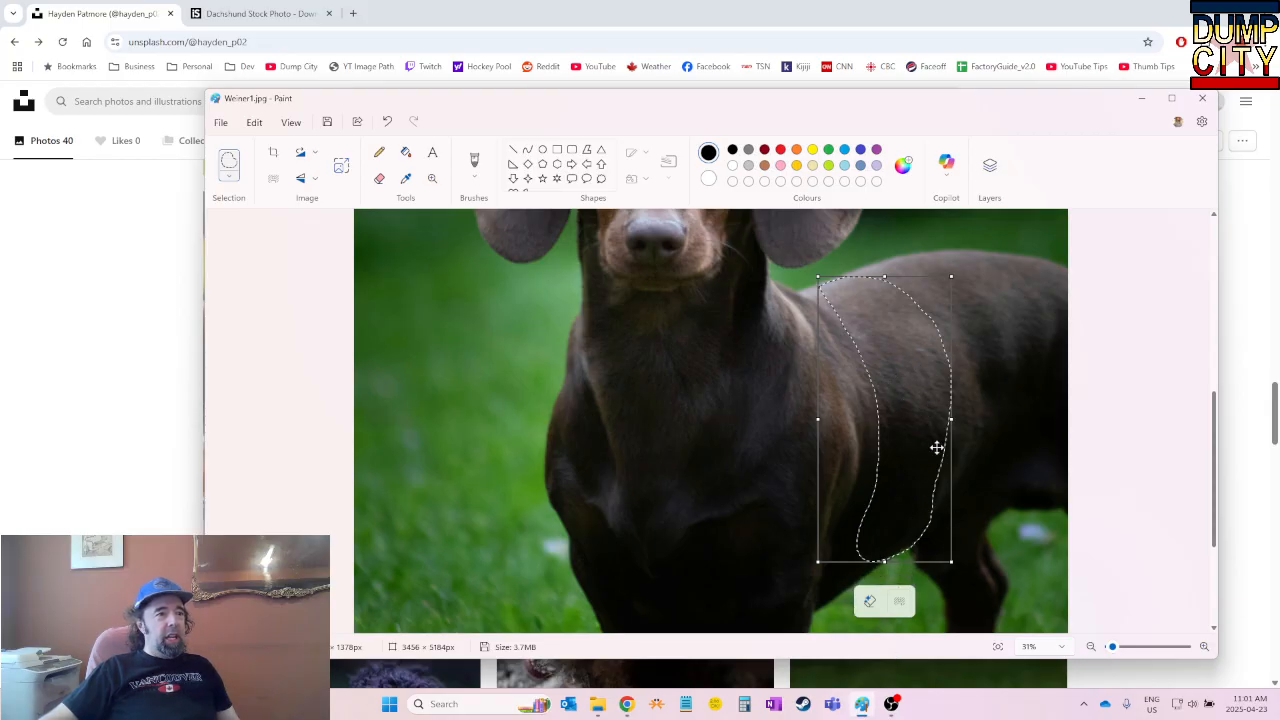
pyautogui.scroll(5, 936, 447)
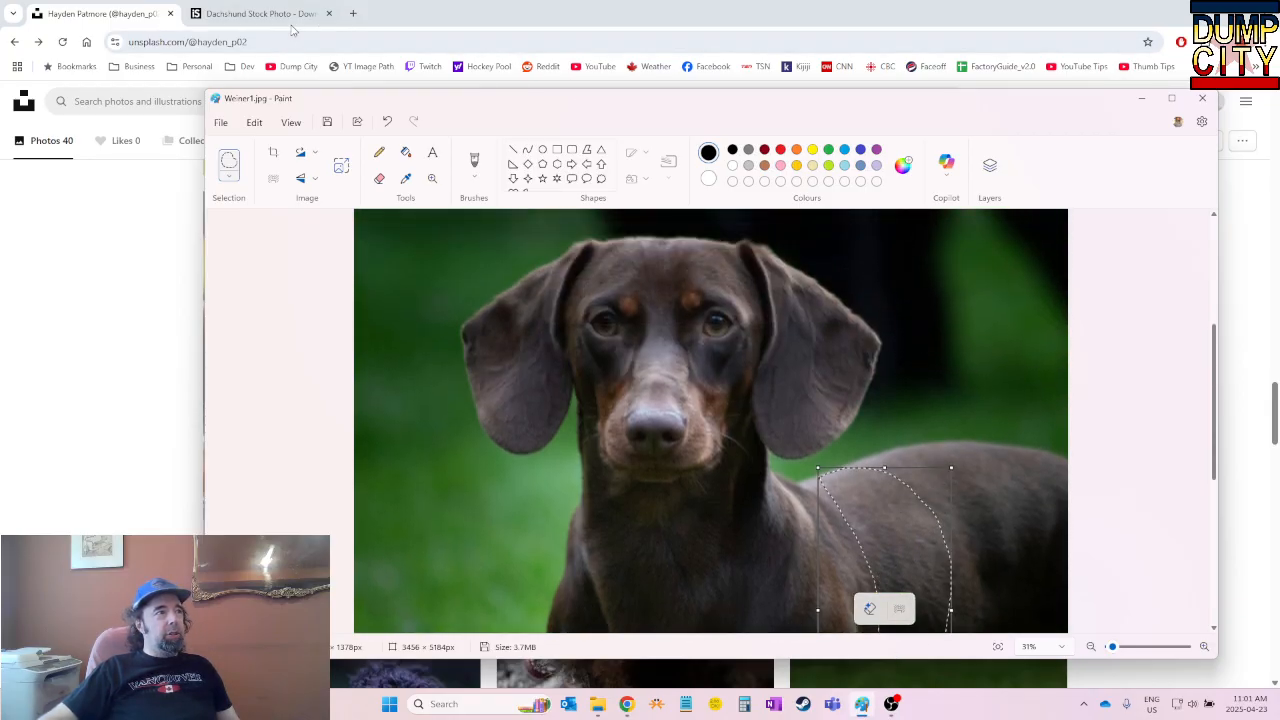
# Load Weiner2.png from File Explorer into the Paint window that holds Weiner1.jpg
pyautogui.click(101, 18)
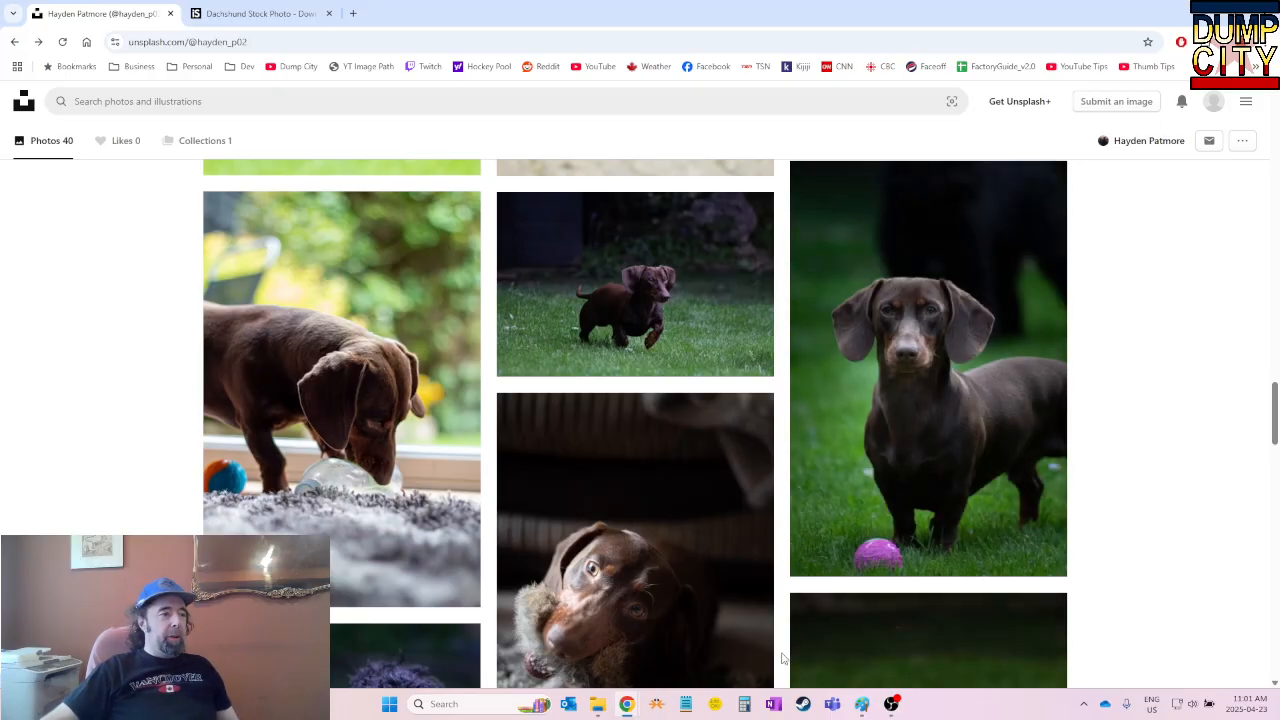
pyautogui.moveTo(597, 710)
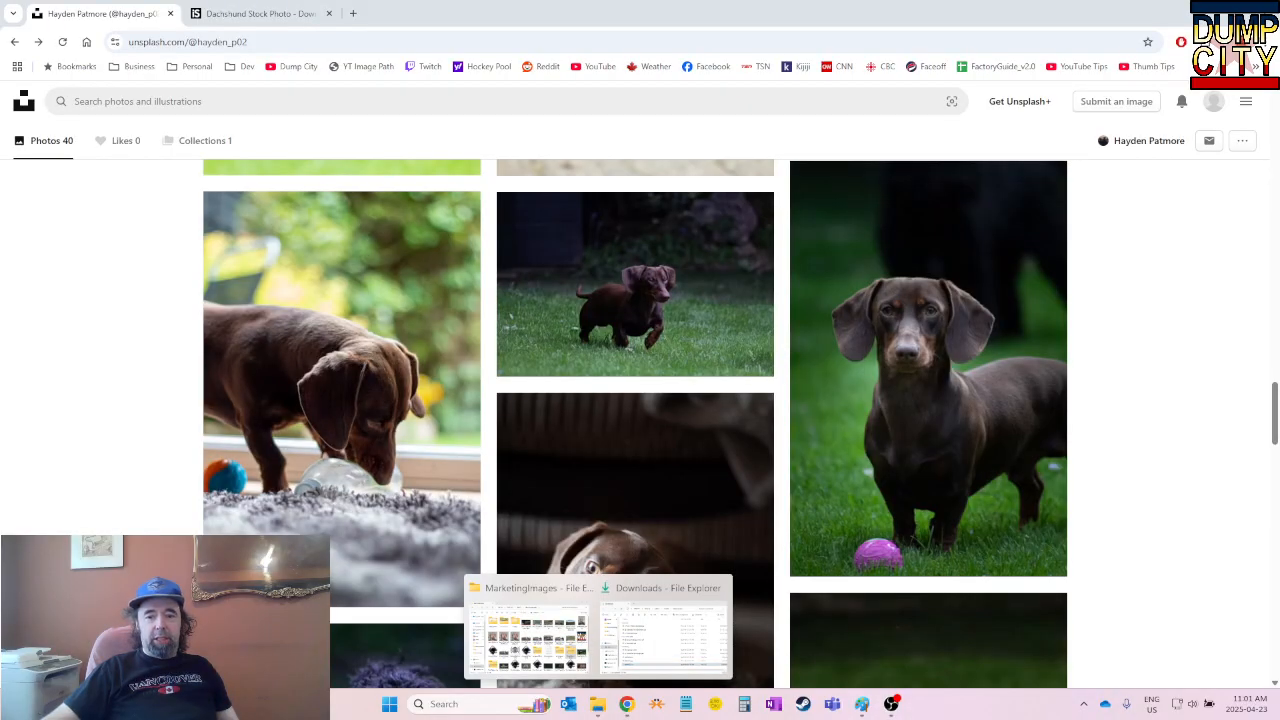
pyautogui.click(861, 704)
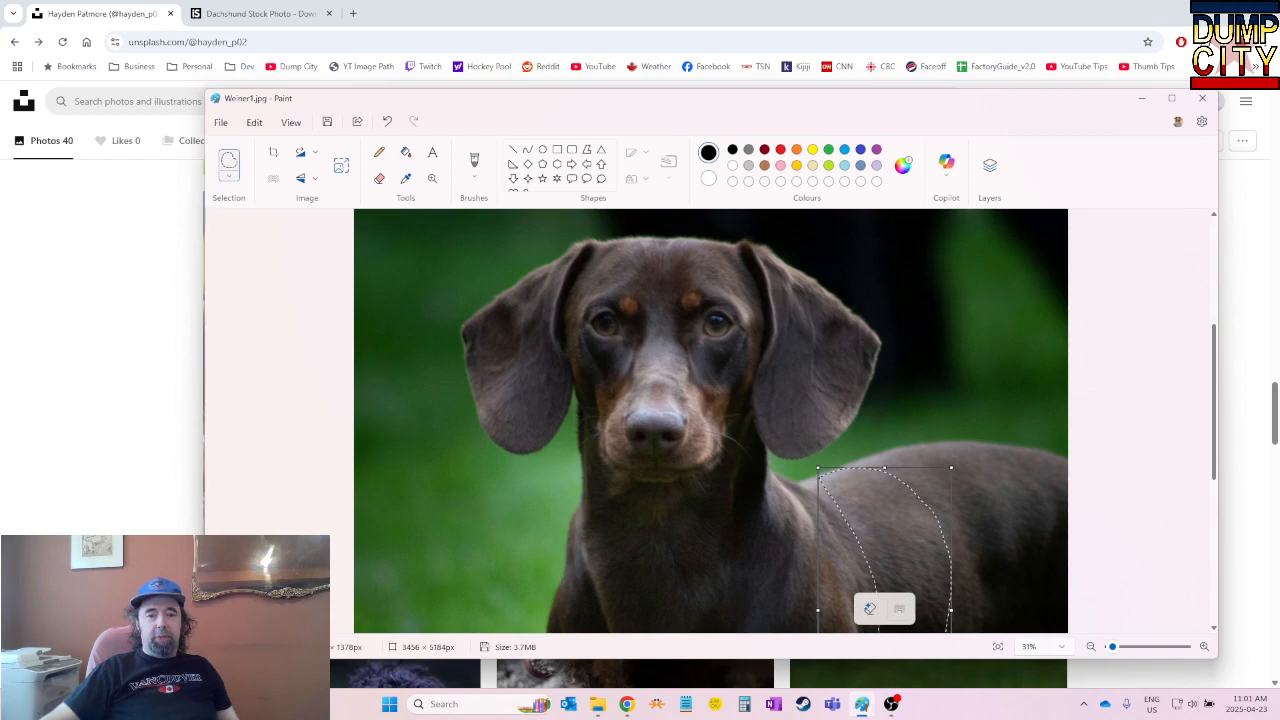
pyautogui.click(598, 704)
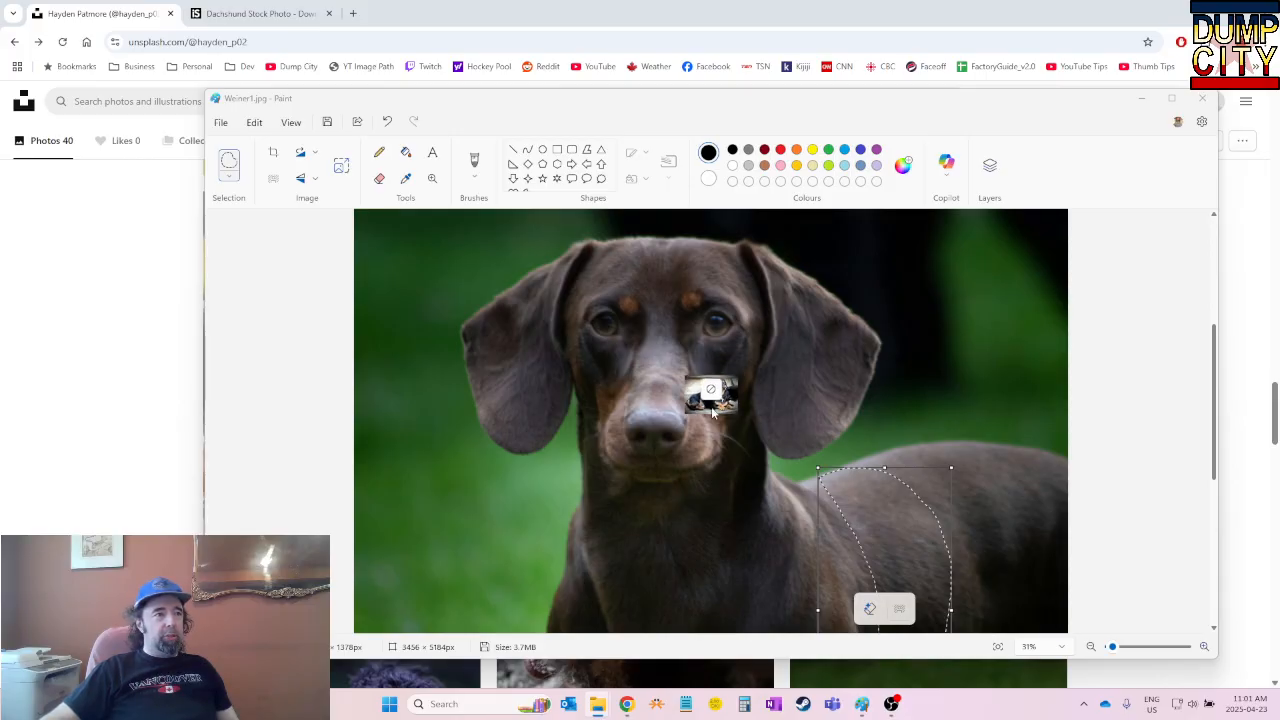
pyautogui.moveTo(711, 406); pyautogui.dragTo(897, 418)
# Examine the black-and-tan dachshund's head and body across the Weiner2.png photo
pyautogui.scroll(10, 897, 418)
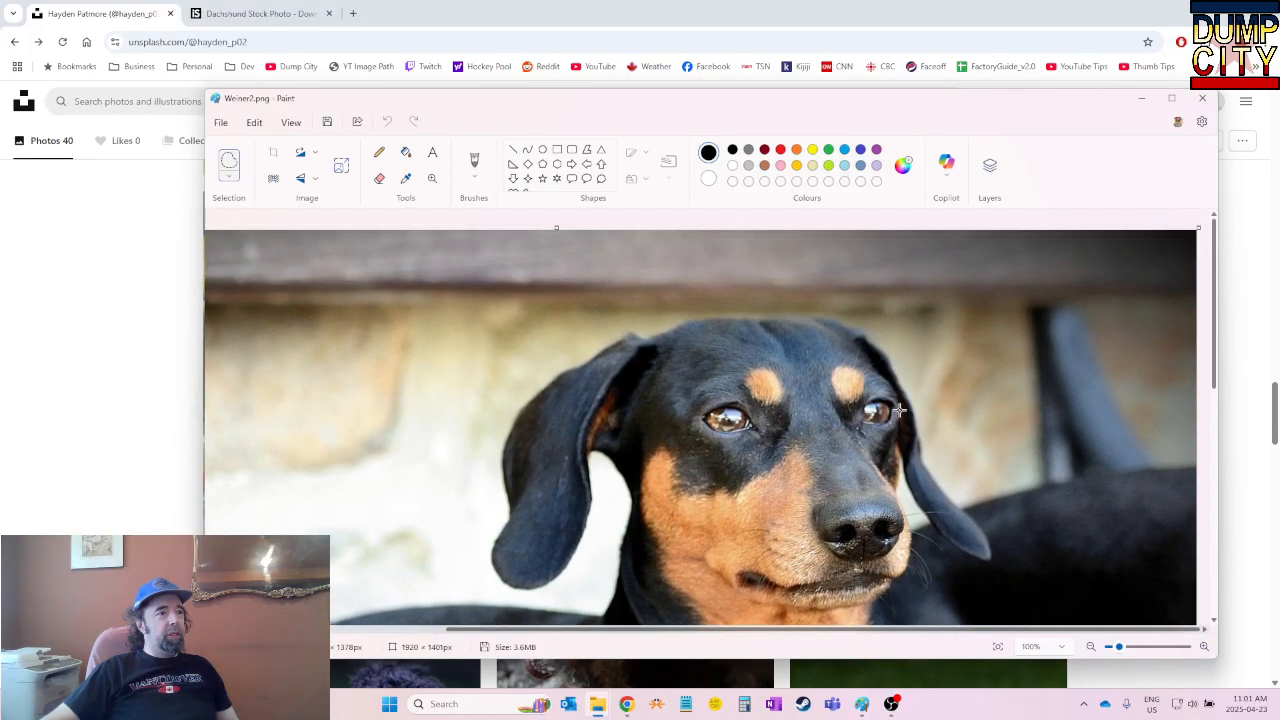
pyautogui.scroll(-8, 899, 410)
pyautogui.scroll(3, 899, 410)
pyautogui.scroll(3, 899, 410)
pyautogui.moveTo(792, 630); pyautogui.dragTo(634, 643)
pyautogui.scroll(5, 709, 526)
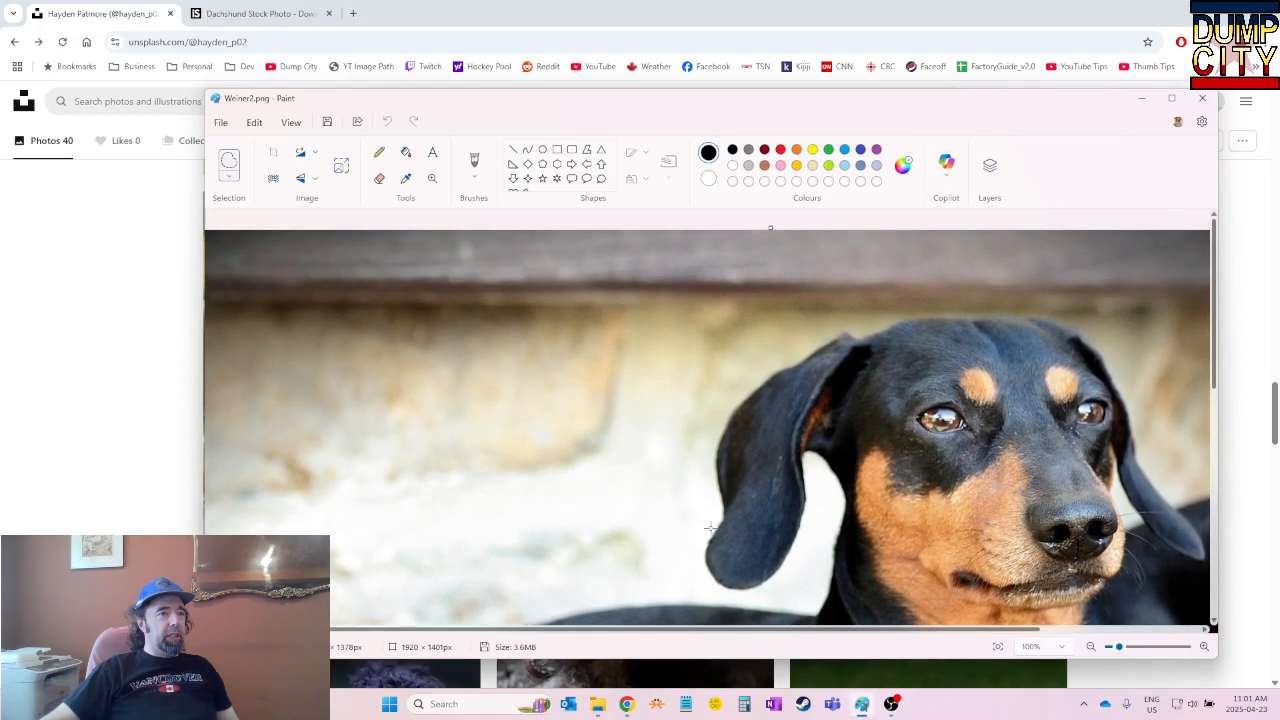
pyautogui.scroll(-5, 709, 527)
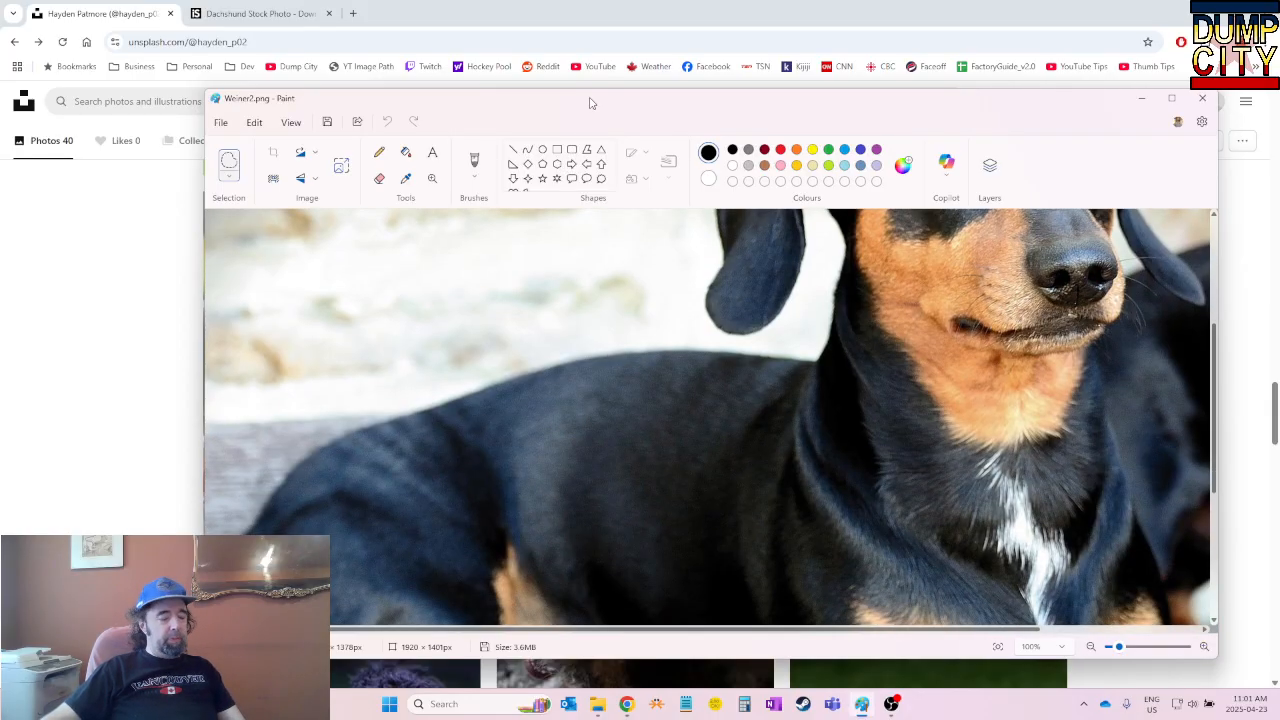
pyautogui.moveTo(590, 103)
pyautogui.mouseDown()
pyautogui.moveTo(577, 137)
pyautogui.moveTo(565, 96)
pyautogui.mouseUp()
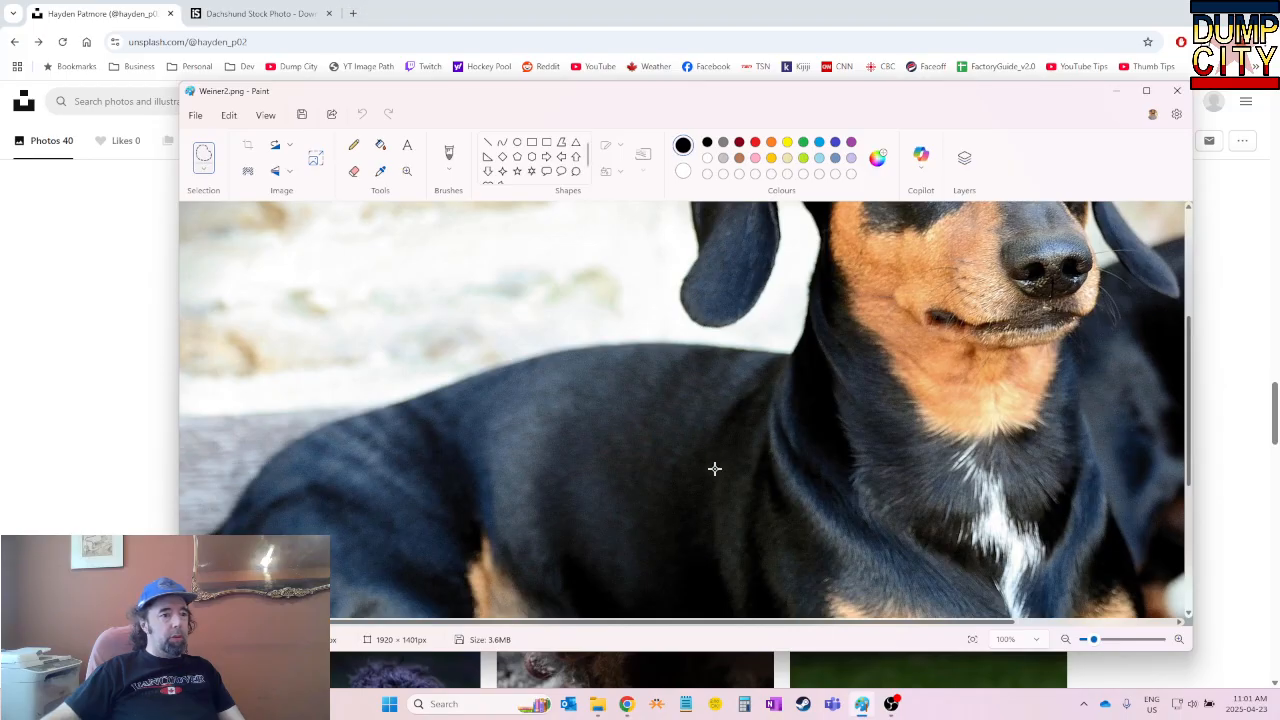
# Close Weiner2.png, open Weiner1.jpg in Paint, and show the whole photo at 10% zoom
pyautogui.click(1176, 91)
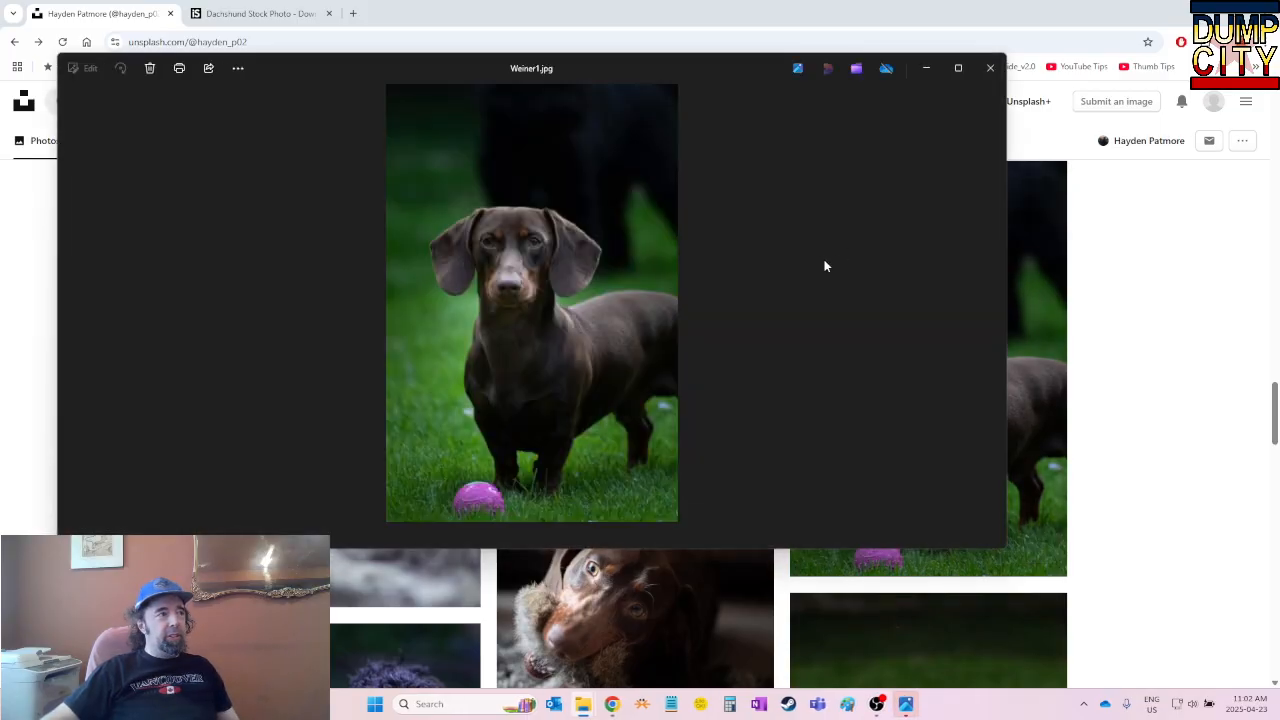
pyautogui.click(990, 68)
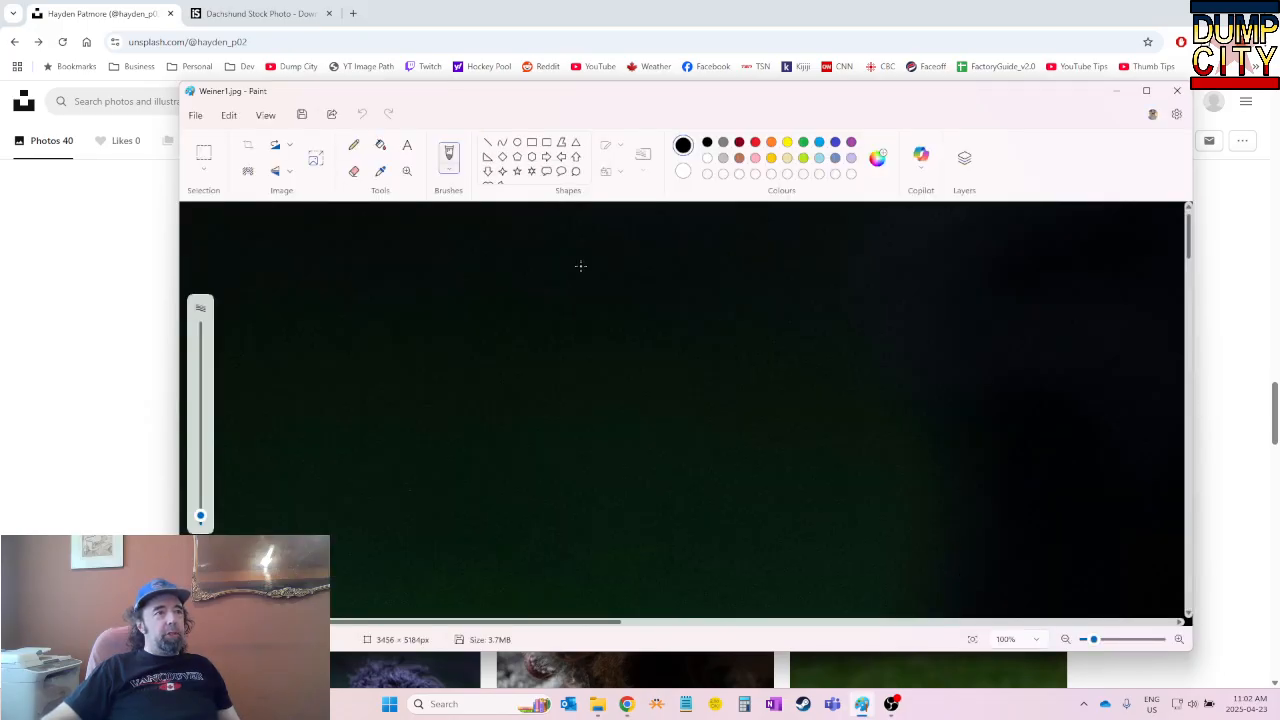
pyautogui.moveTo(1094, 640); pyautogui.dragTo(1085, 640)
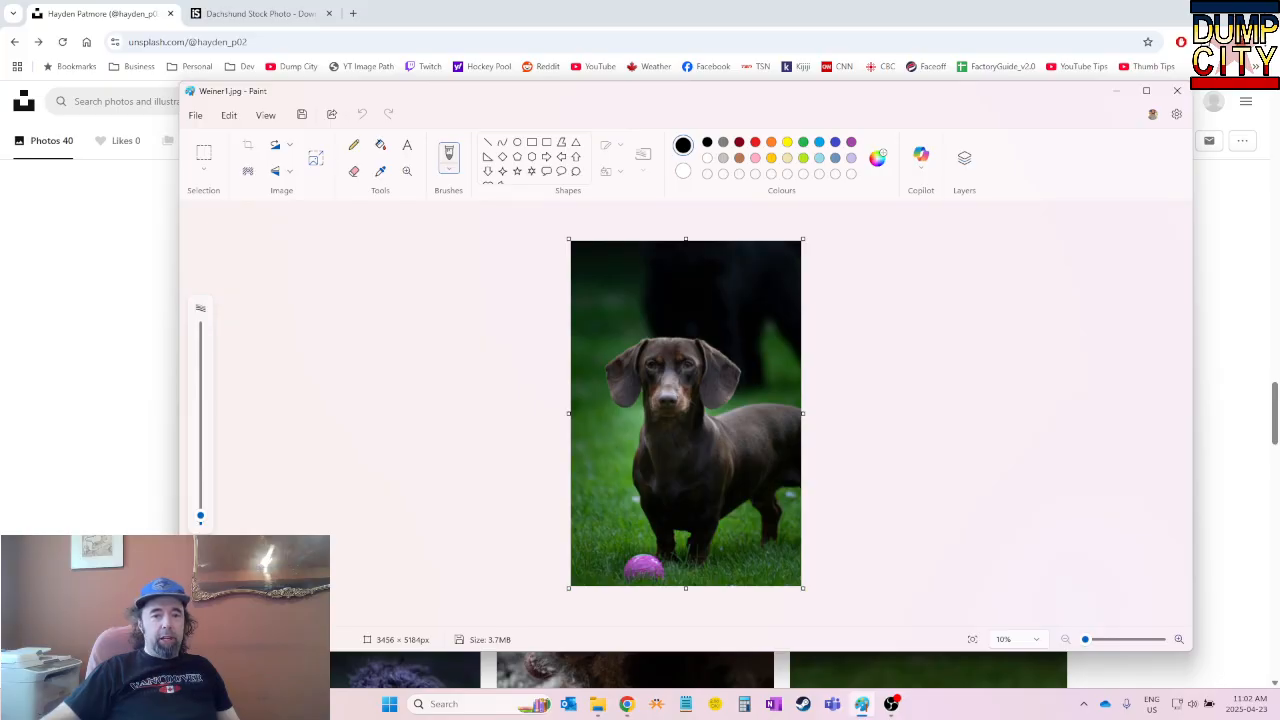
# Open Weiner3.png in a separate Paint window, view the whole dog at 43% zoom, and close the image
pyautogui.hotkey('alt', 'Tab')
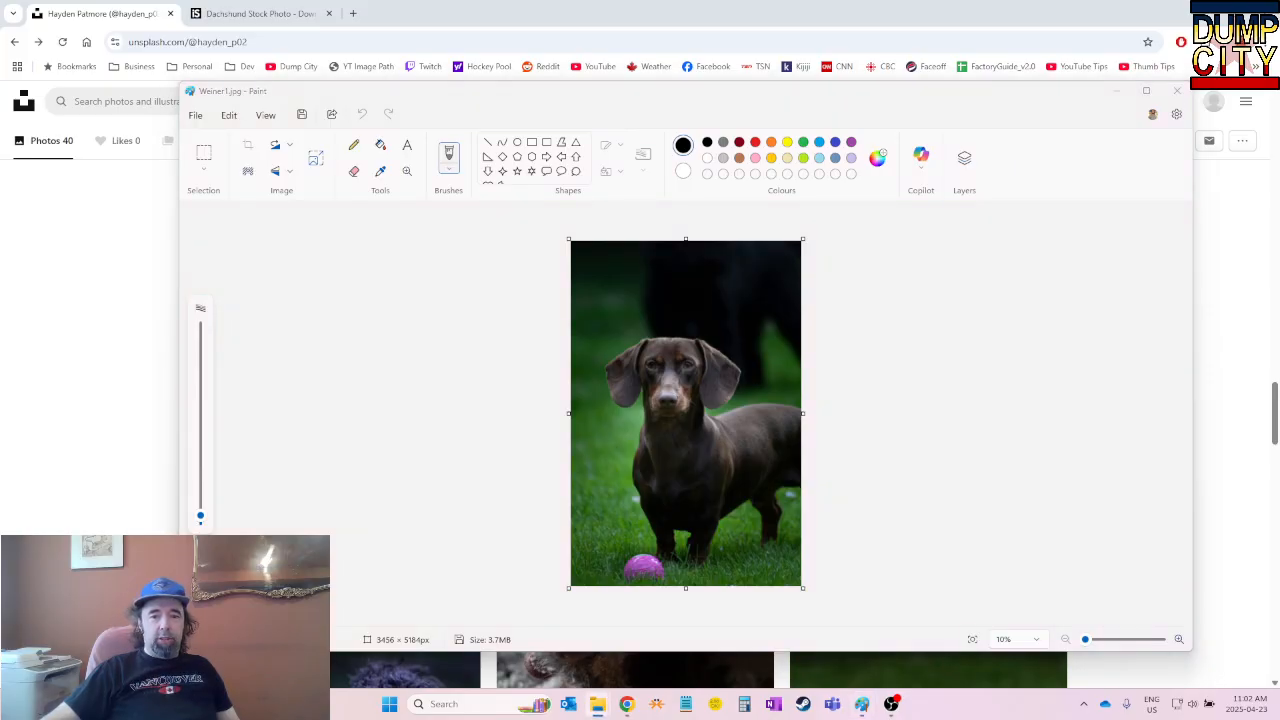
pyautogui.press('Return')
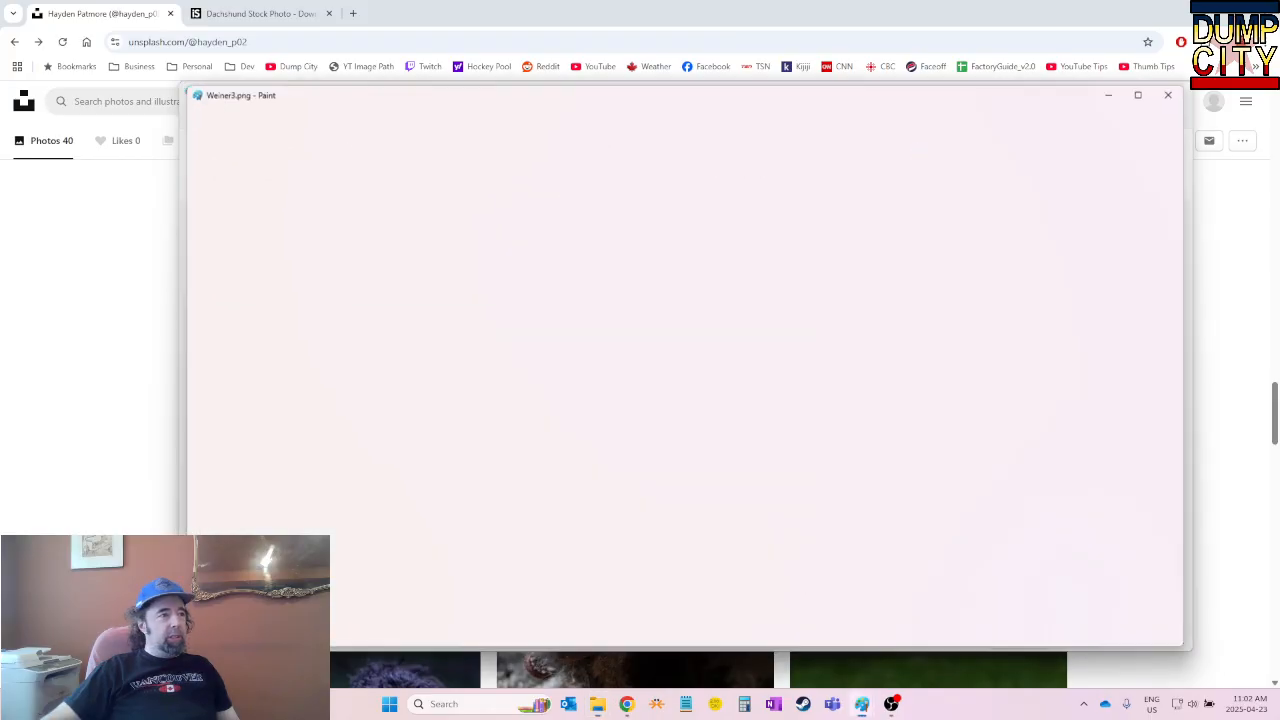
pyautogui.scroll(3, 686, 413)
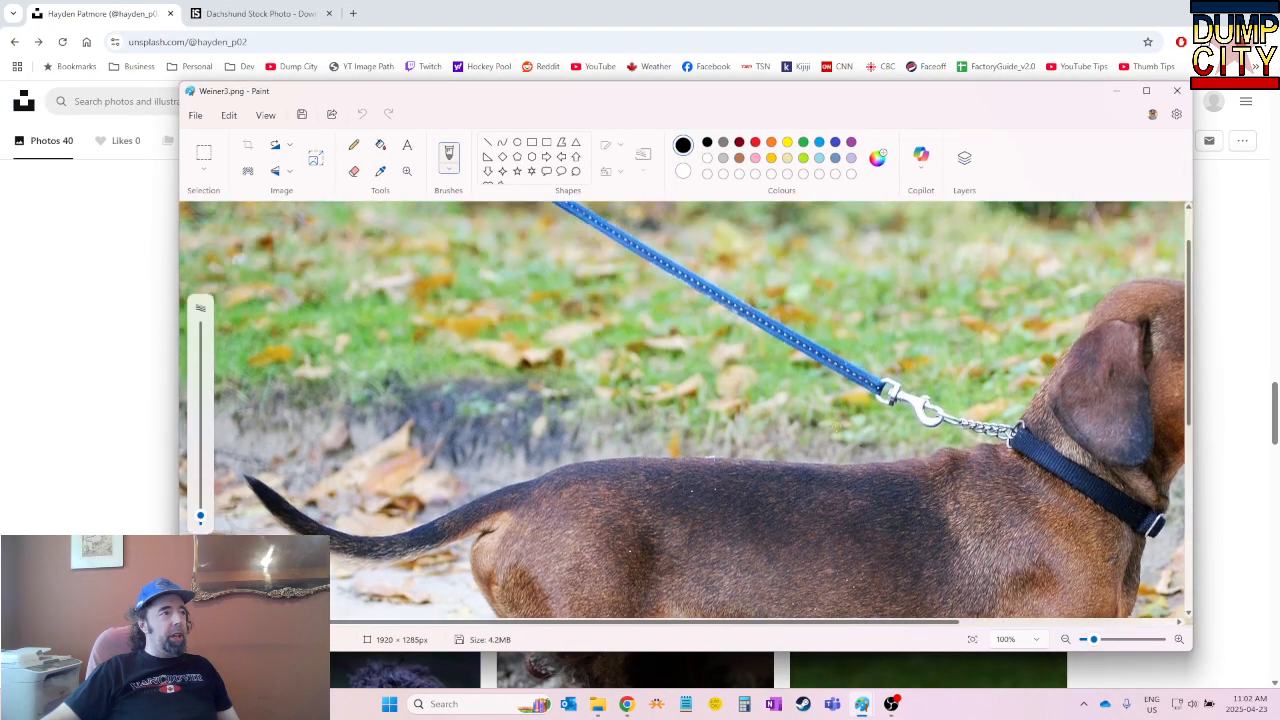
pyautogui.moveTo(1094, 639); pyautogui.dragTo(1088, 639)
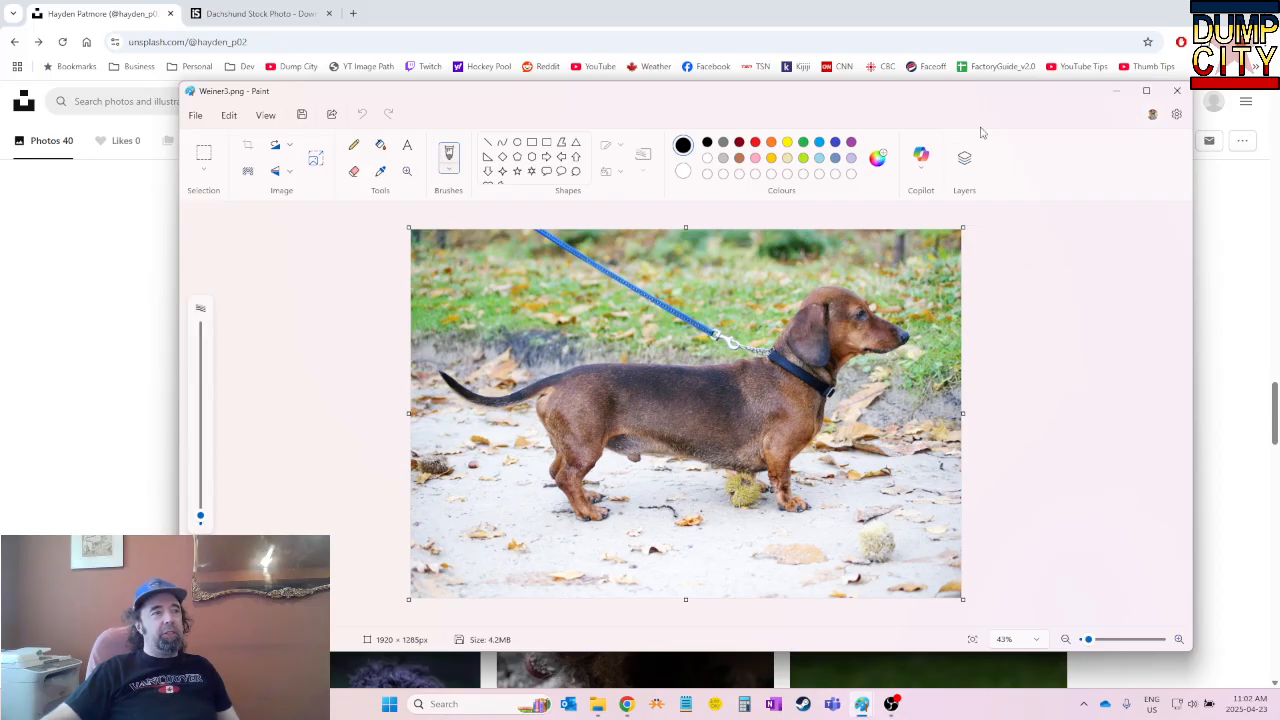
pyautogui.moveTo(882, 97); pyautogui.dragTo(848, 153)
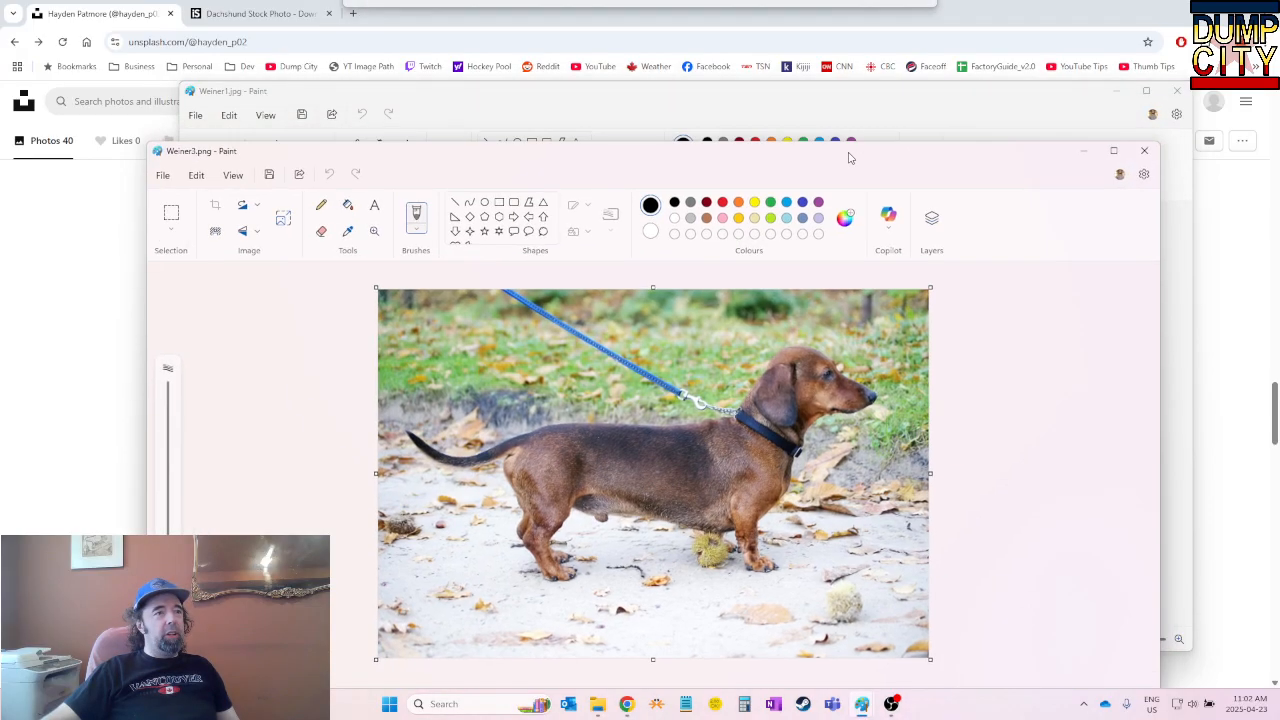
pyautogui.click(1142, 148)
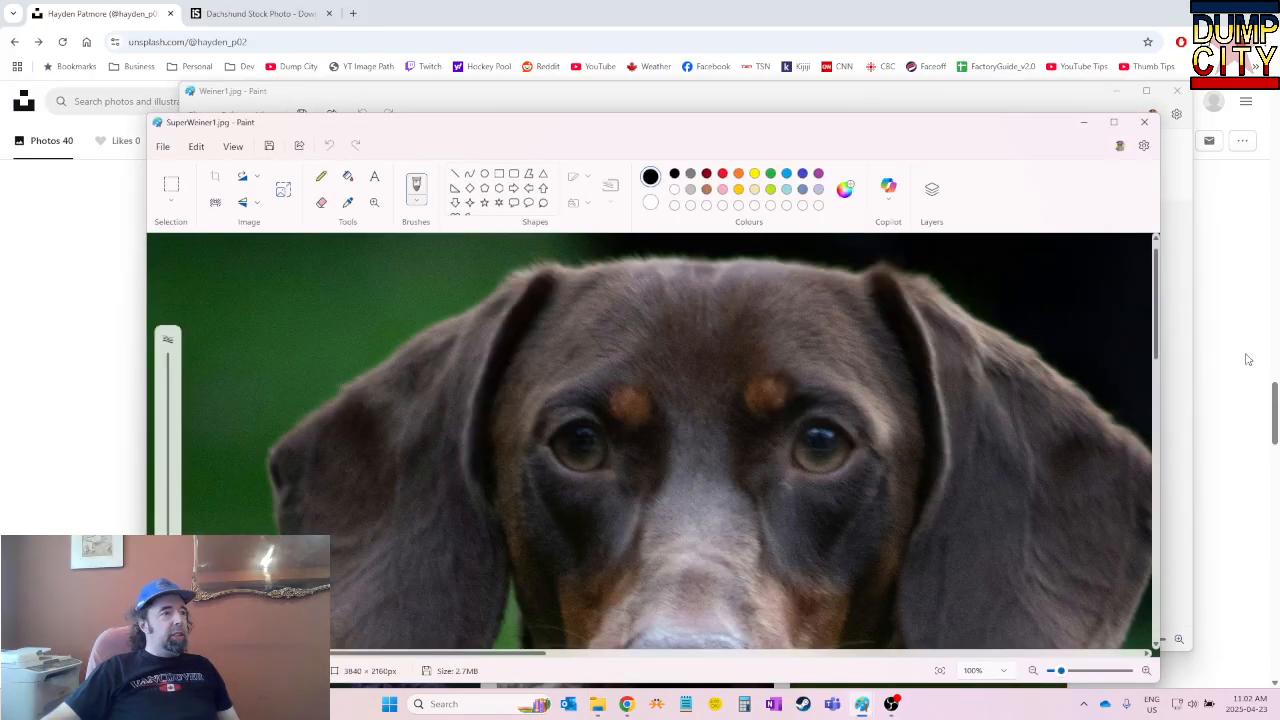
# View the whole stretched dachshund in SuperWeiner1.jpg at 29% zoom as a reference for the edit
pyautogui.moveTo(1061, 671); pyautogui.dragTo(1055, 679)
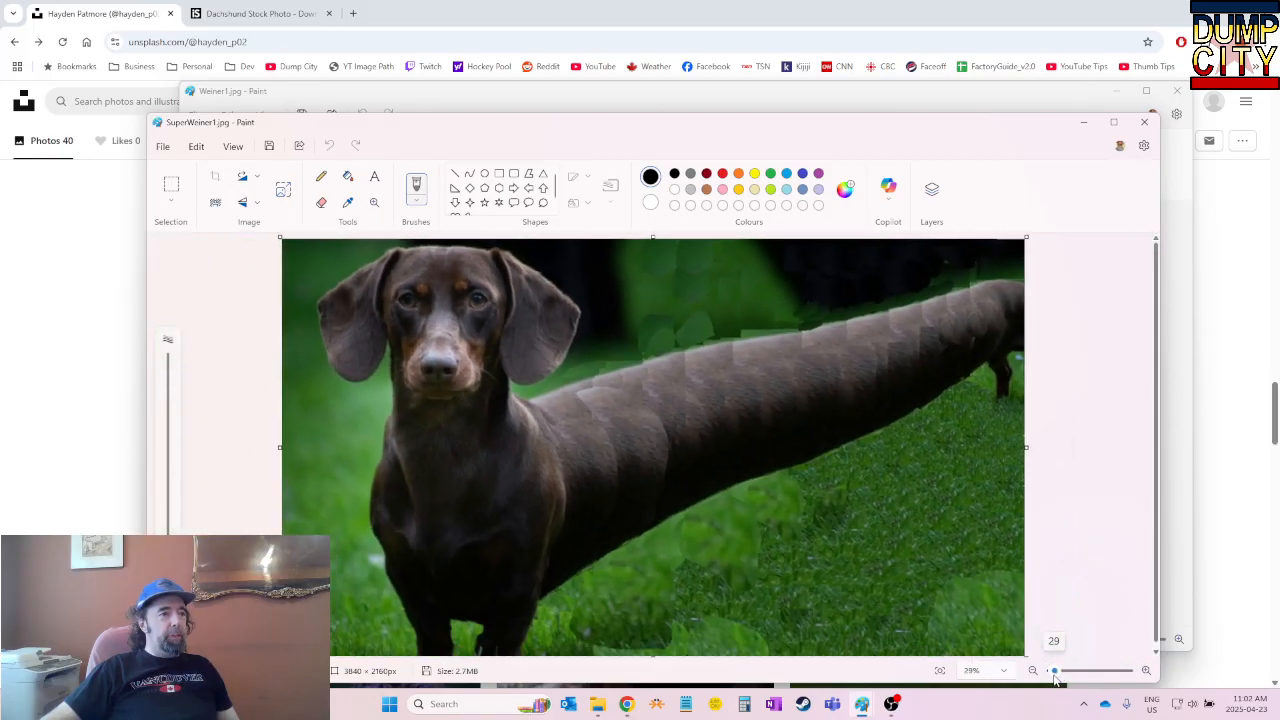
pyautogui.moveTo(637, 127); pyautogui.dragTo(614, 68)
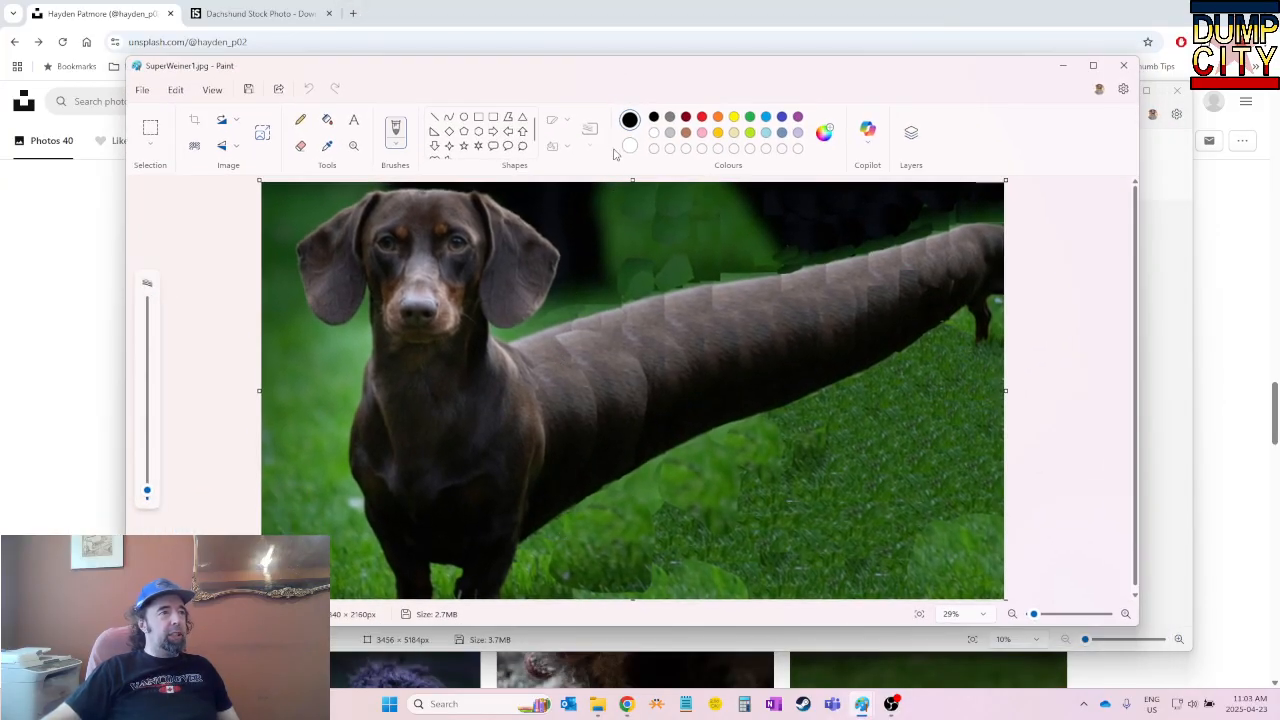
pyautogui.moveTo(862, 709)
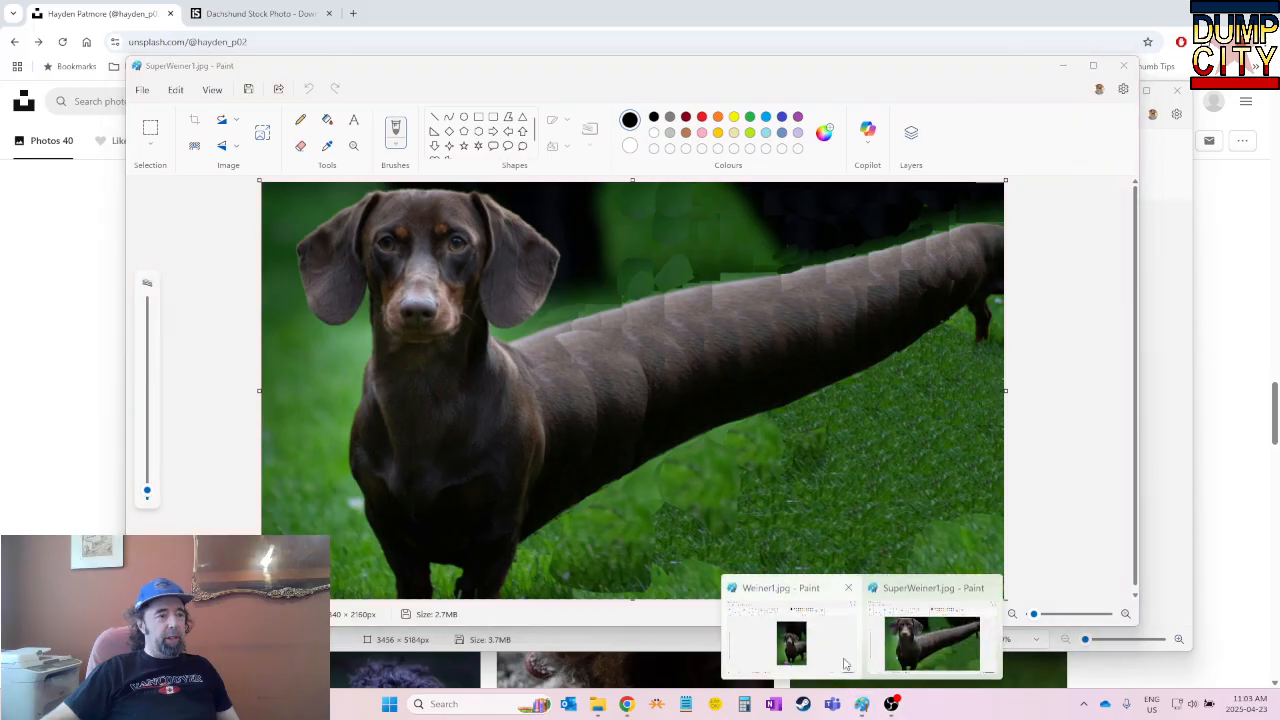
# In Weiner1.jpg, select the dachshund's rear body and hind legs down to the grass and paste a copy of that area
pyautogui.click(790, 640)
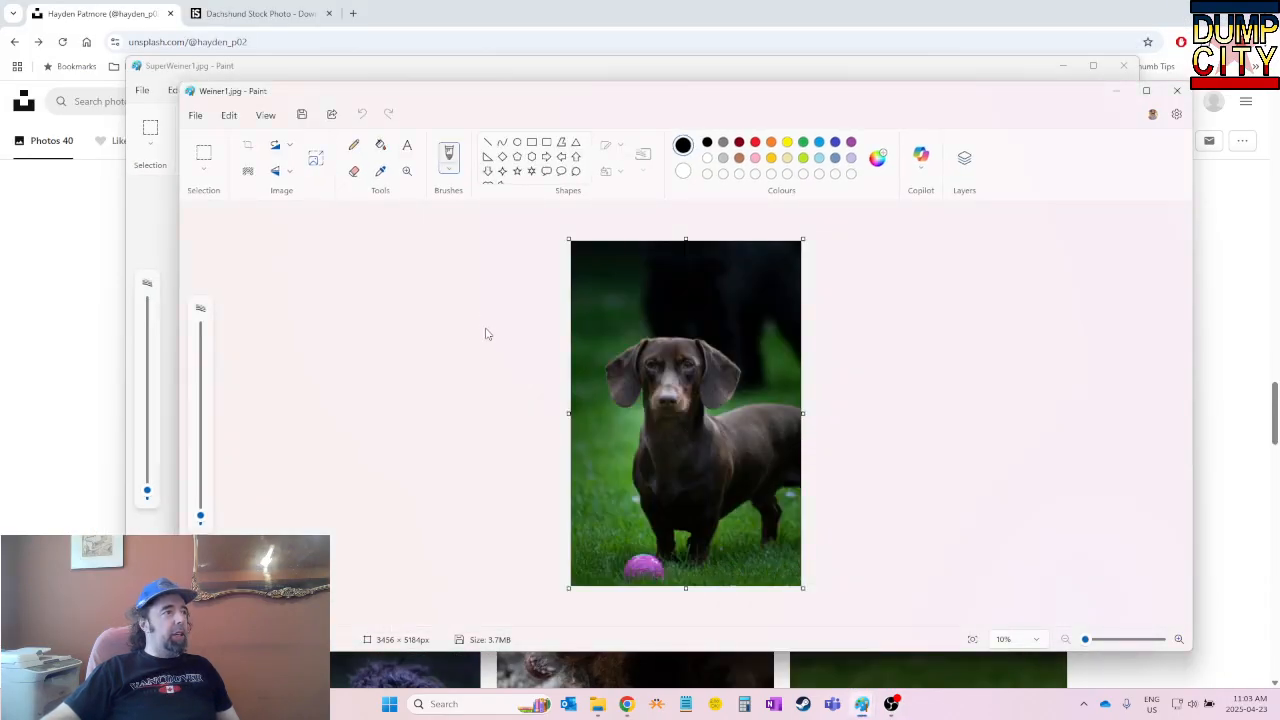
pyautogui.click(205, 153)
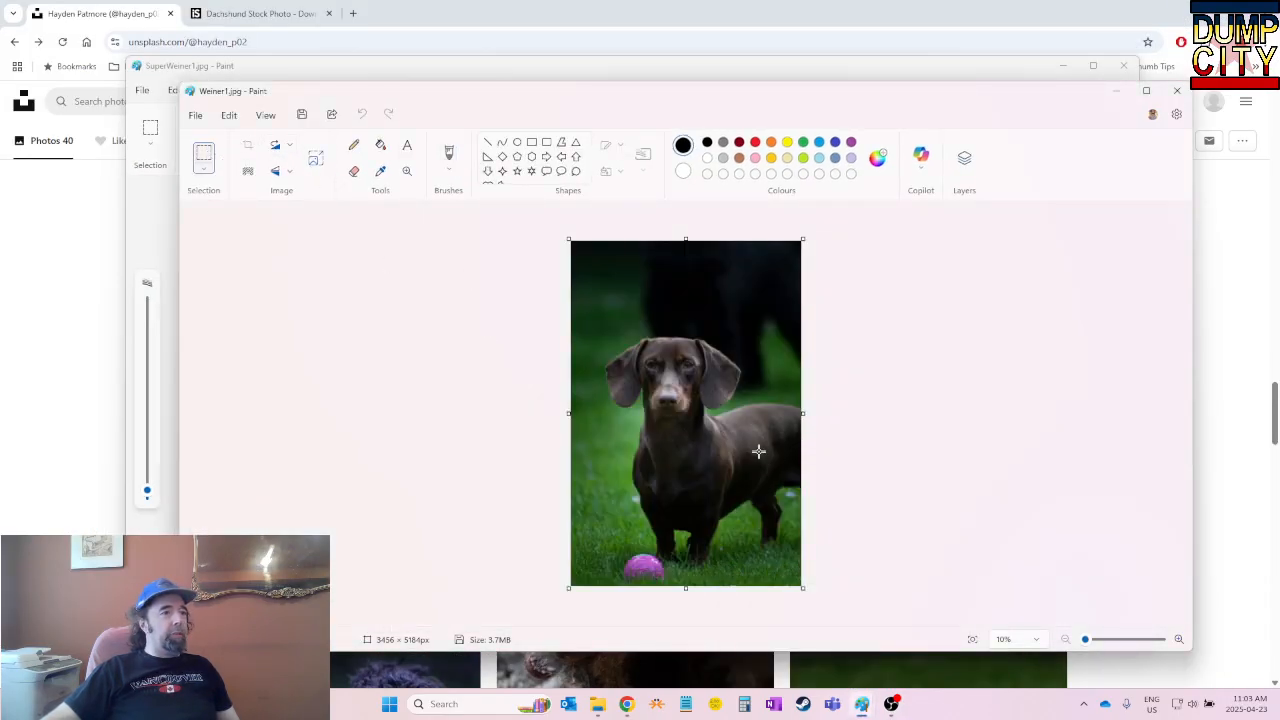
pyautogui.moveTo(731, 401); pyautogui.dragTo(828, 586)
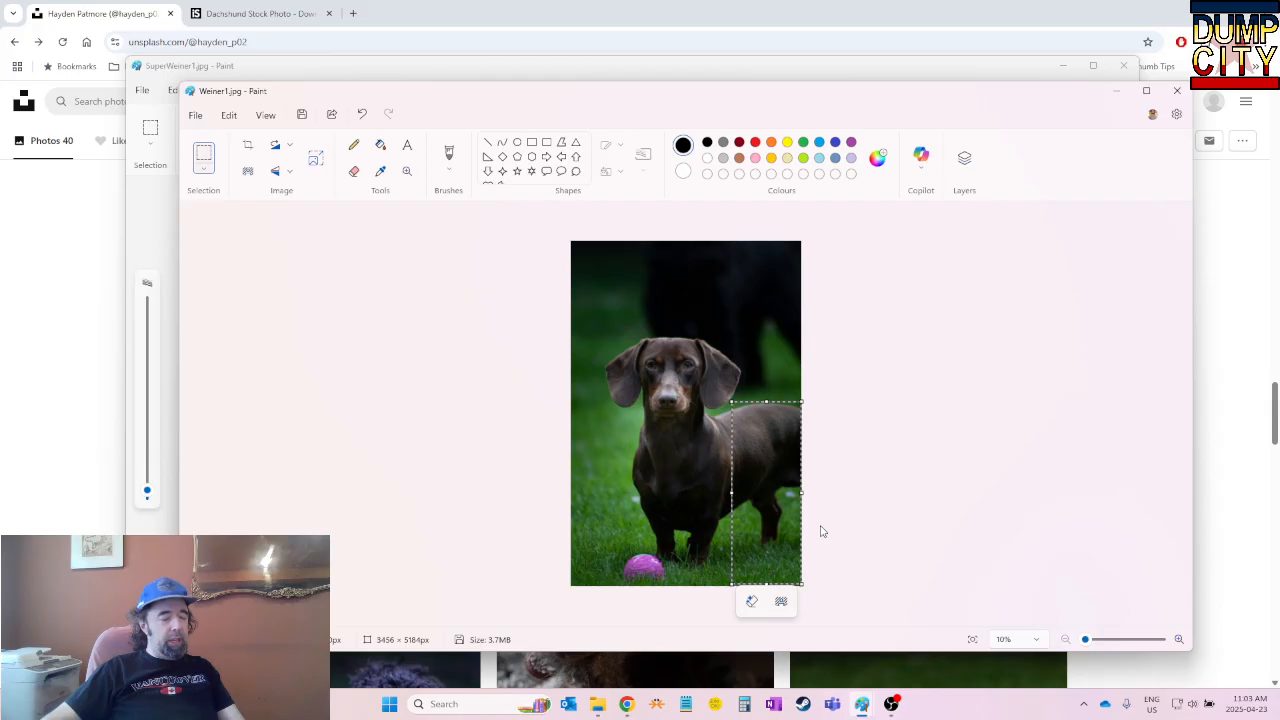
pyautogui.hotkey('ctrl', 'c')
pyautogui.hotkey('ctrl', 'v')
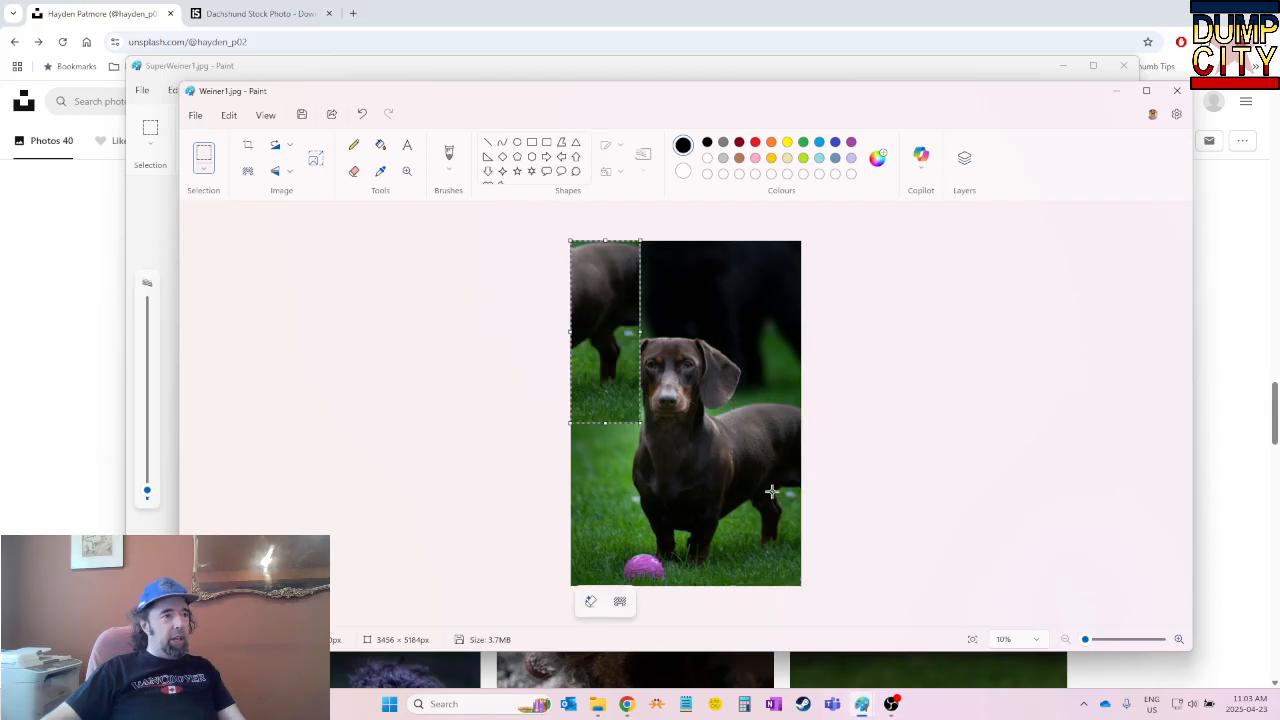
# Move the pasted rear section over the dog's rump, shrink it slightly and align its back with the original body to lengthen the dog
pyautogui.moveTo(593, 347); pyautogui.dragTo(785, 484)
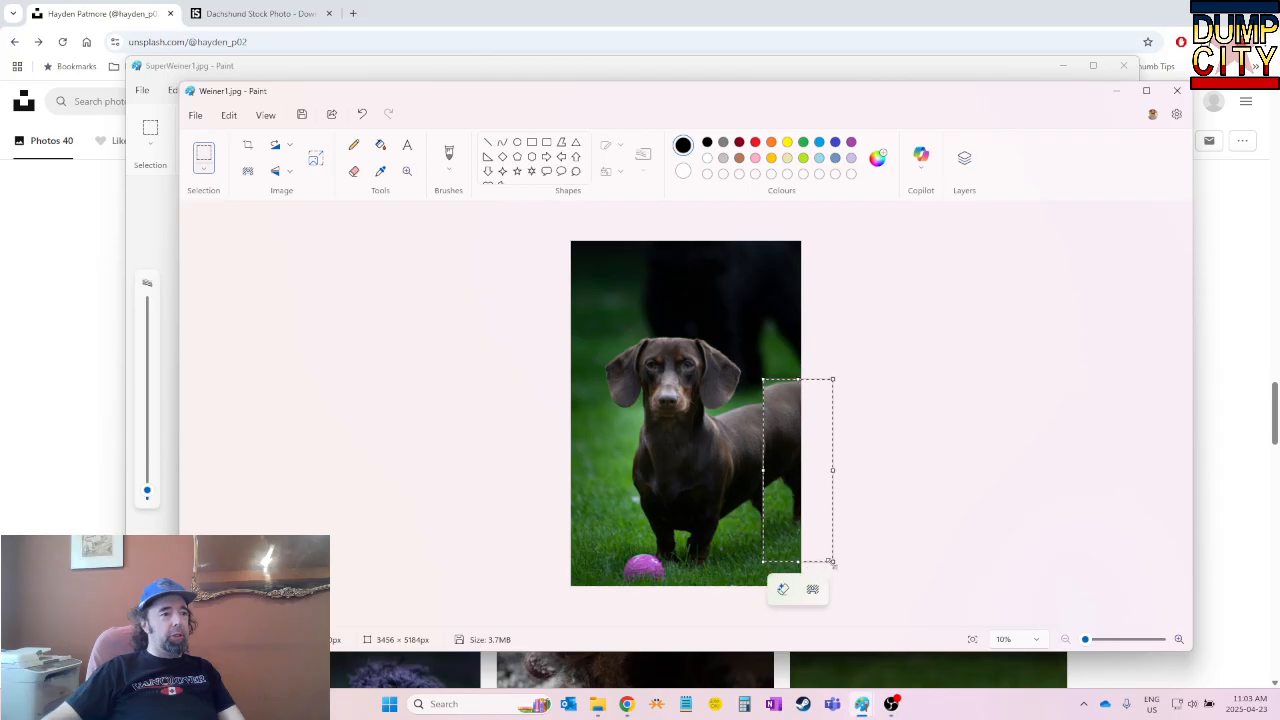
pyautogui.moveTo(831, 563); pyautogui.dragTo(828, 528)
pyautogui.moveTo(815, 452); pyautogui.dragTo(800, 487)
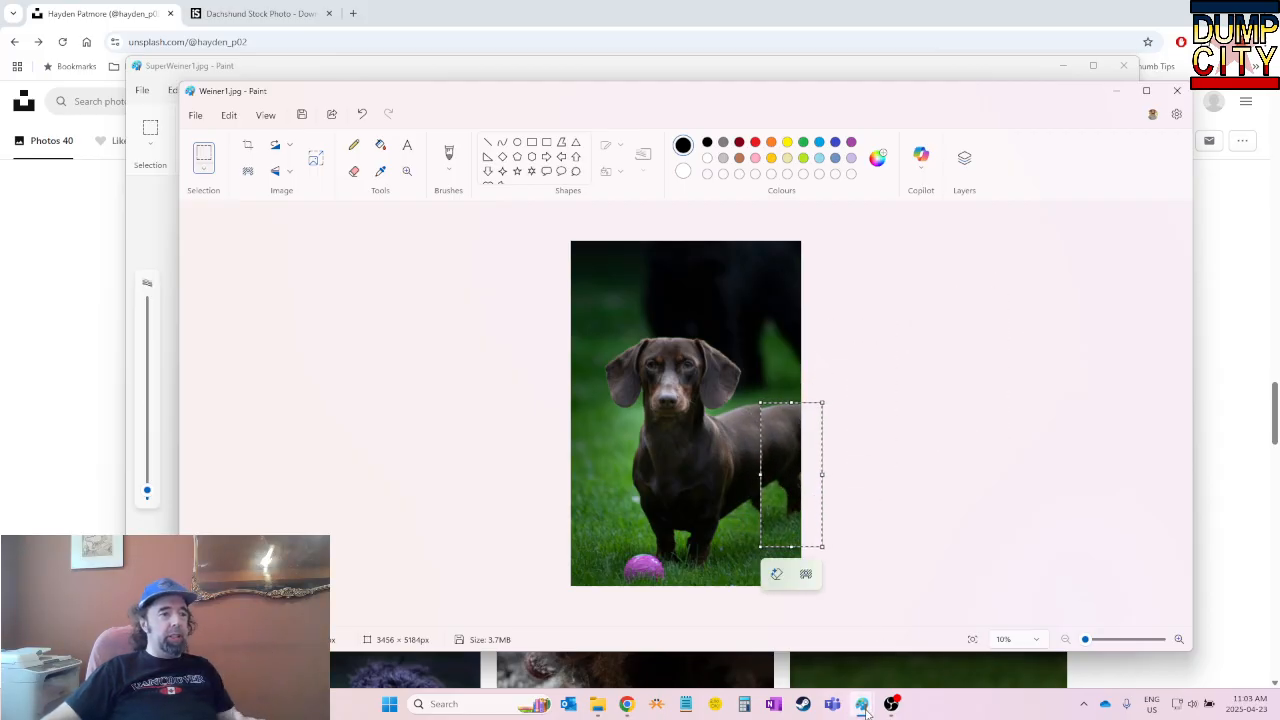
# Bring SuperWeiner1.jpg back to the front and place its window over Weiner1.jpg to view the finished stretched dog
pyautogui.moveTo(864, 708)
pyautogui.click(885, 660)
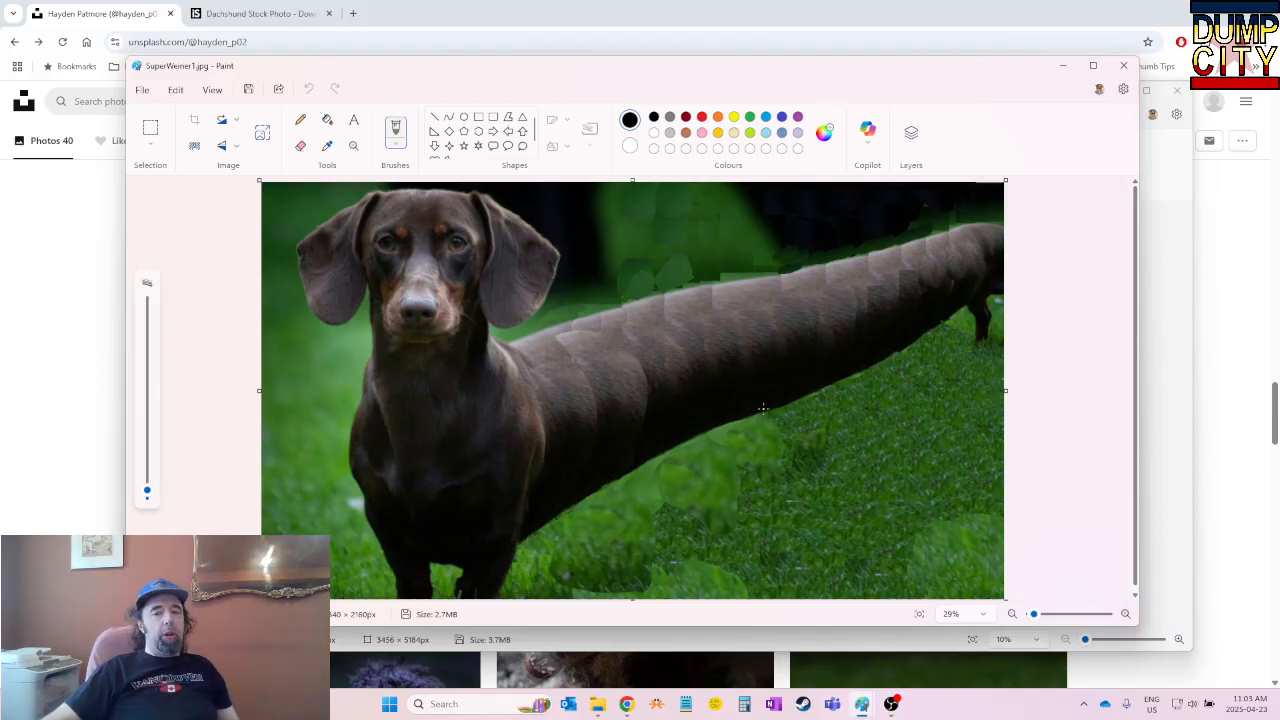
pyautogui.moveTo(600, 74)
pyautogui.mouseDown()
pyautogui.moveTo(651, 77)
pyautogui.moveTo(655, 98)
pyautogui.mouseUp()
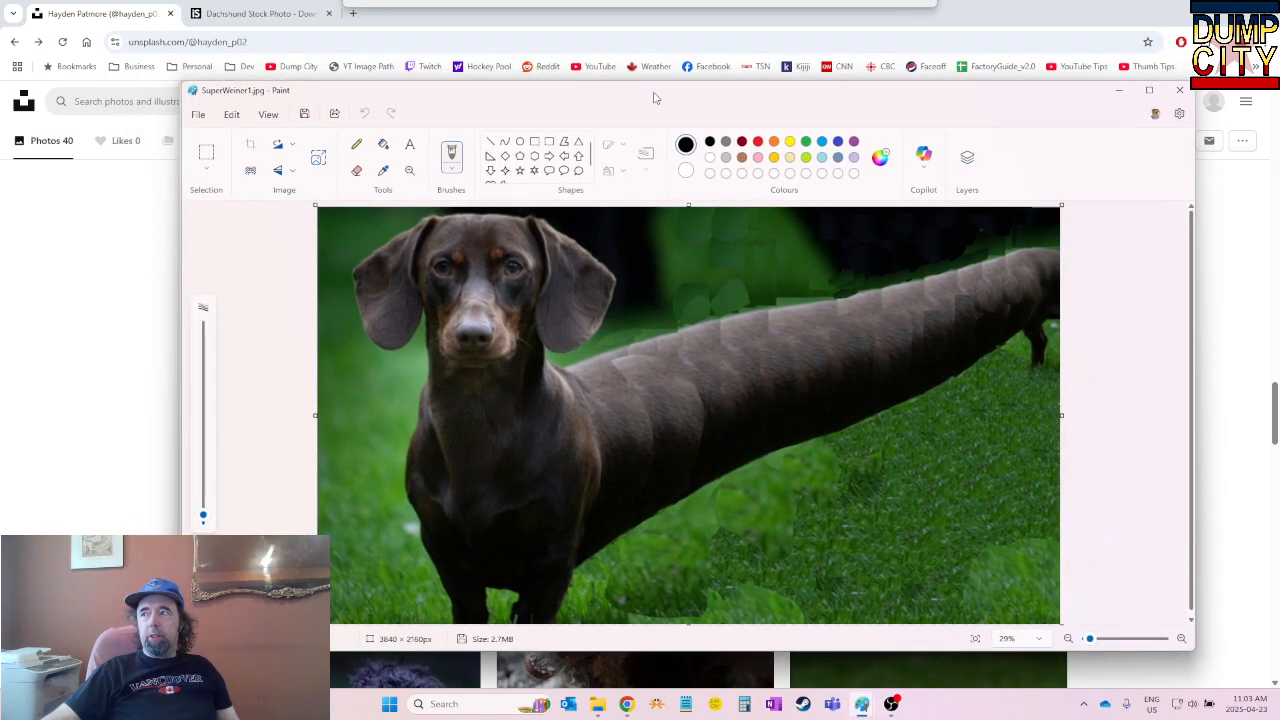
pyautogui.moveTo(655, 98)
pyautogui.mouseDown()
pyautogui.moveTo(696, 118)
pyautogui.moveTo(636, 120)
pyautogui.mouseUp()
# Open ThumbTitle72.svg in Inkscape, collapse the docked dialog area and maximize the window to show the whole thumbnail
pyautogui.press('super+e')
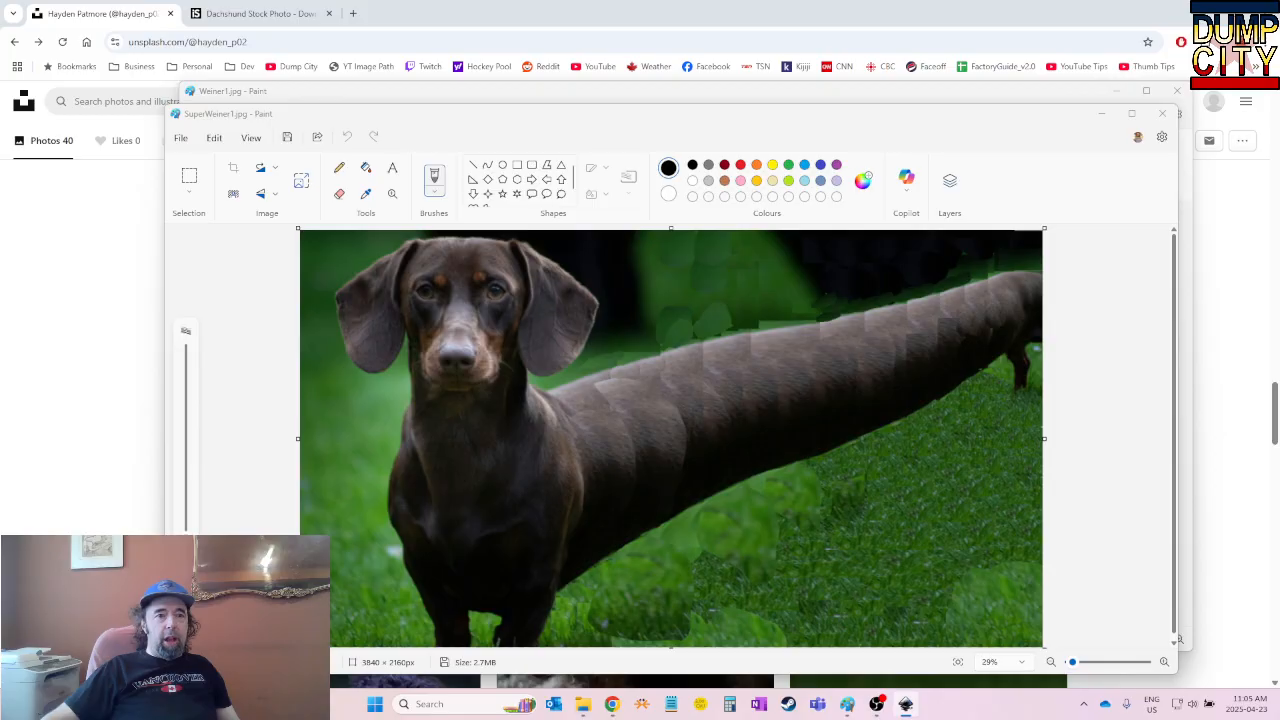
pyautogui.moveTo(1279, 100)
pyautogui.mouseDown()
pyautogui.moveTo(635, 105)
pyautogui.moveTo(406, 70)
pyautogui.mouseUp()
pyautogui.moveTo(568, 66); pyautogui.dragTo(505, 50)
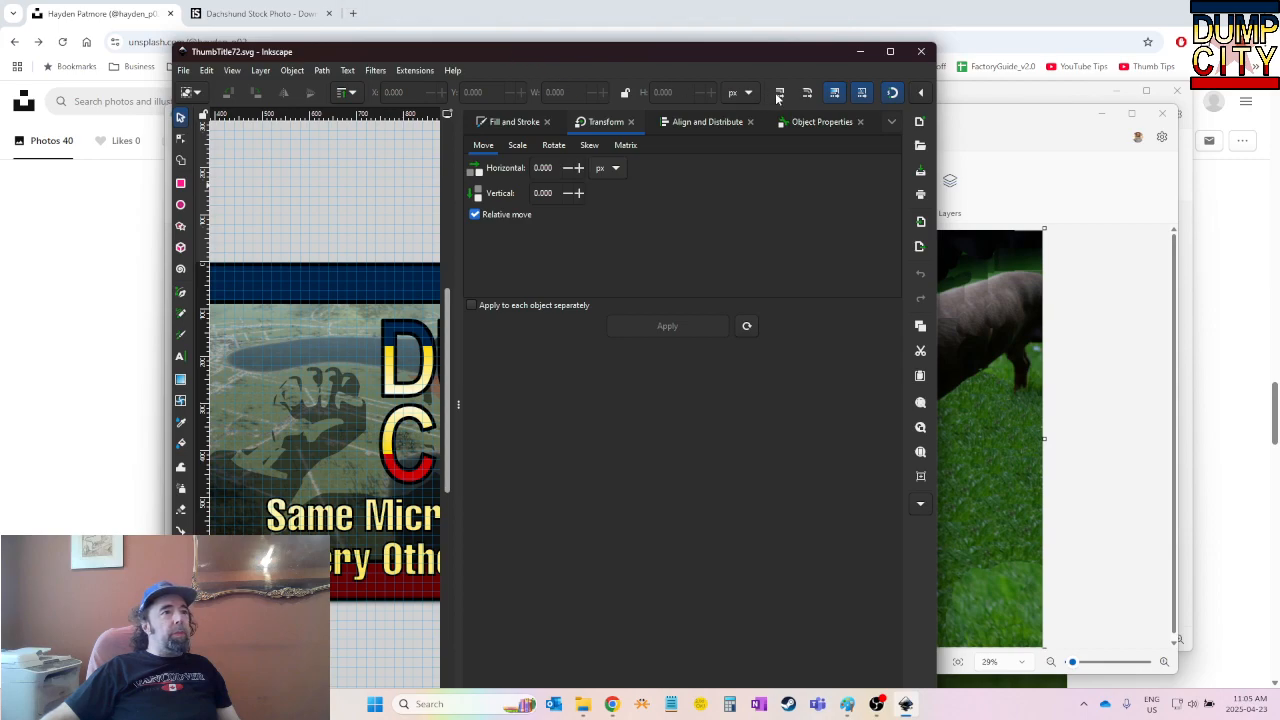
pyautogui.click(891, 121)
pyautogui.click(724, 127)
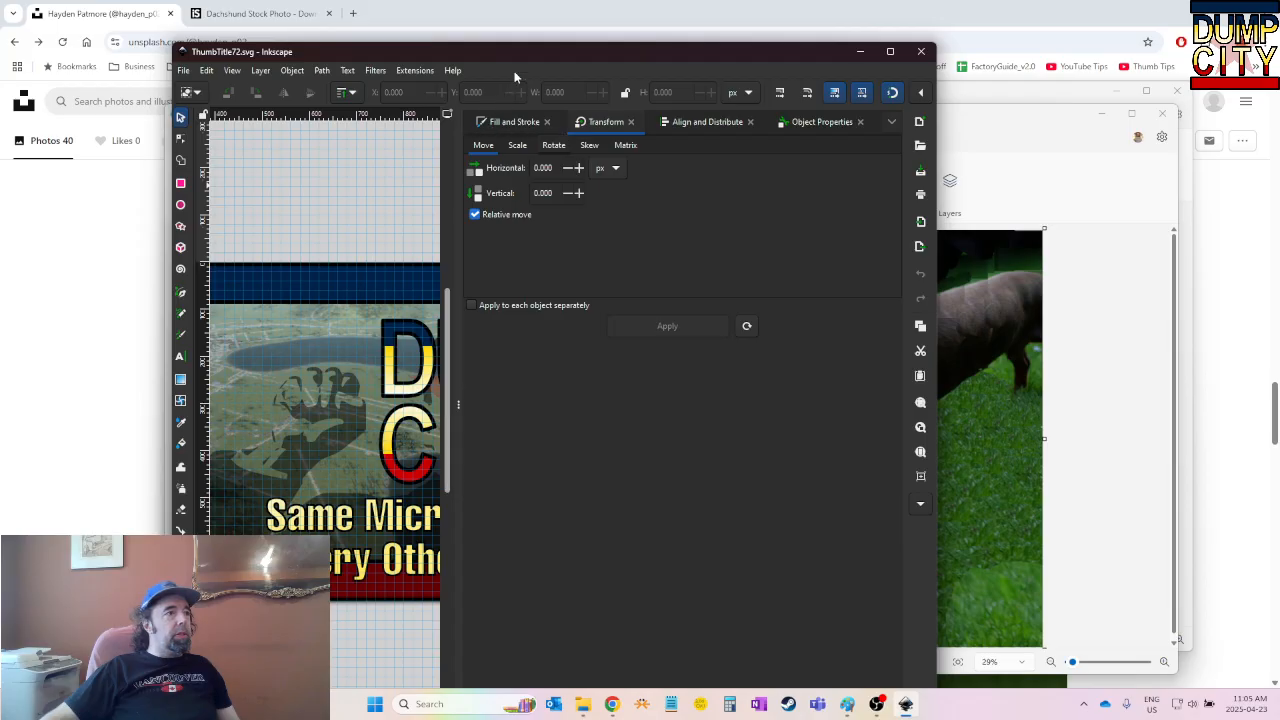
pyautogui.moveTo(455, 390); pyautogui.dragTo(841, 362)
pyautogui.moveTo(758, 53); pyautogui.dragTo(805, 2)
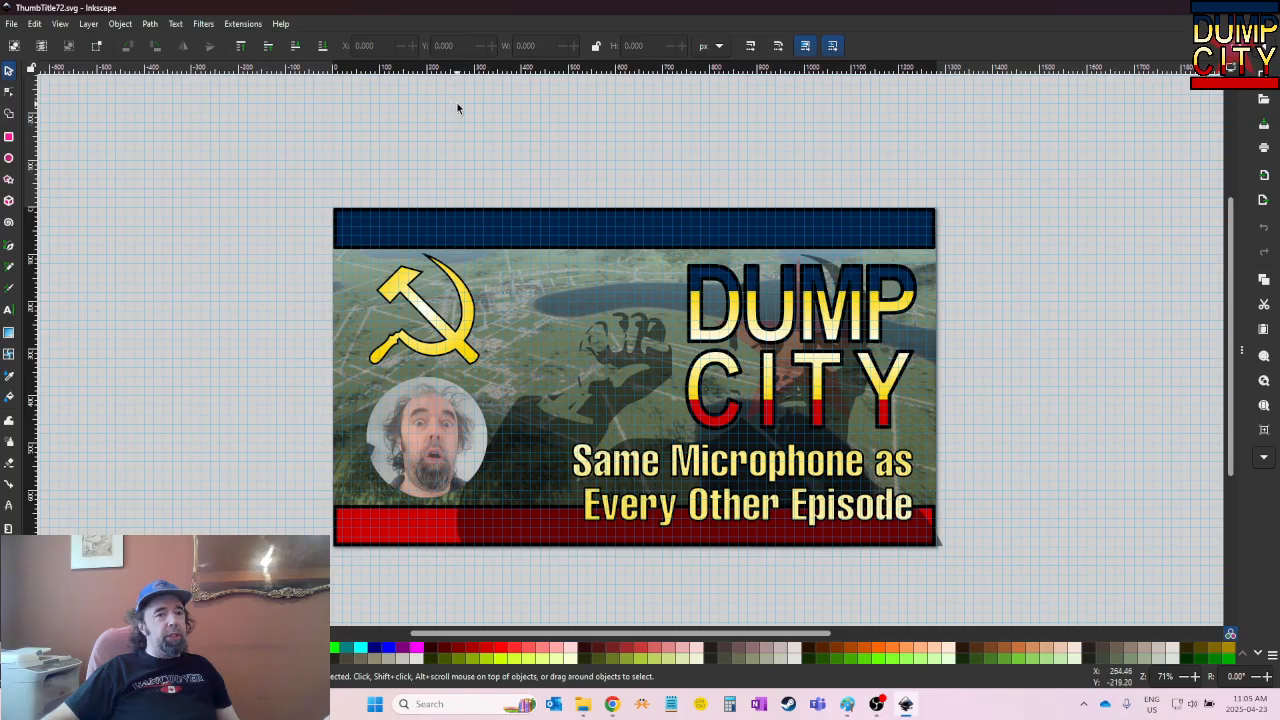
# Examine the Layers and Objects, Export and XML Editor dialogs of the thumbnail, and move the dialog window off the canvas
pyautogui.hotkey('shift', 'ctrl', 'e')
pyautogui.moveTo(1217, 156); pyautogui.dragTo(587, 150)
pyautogui.click(499, 172)
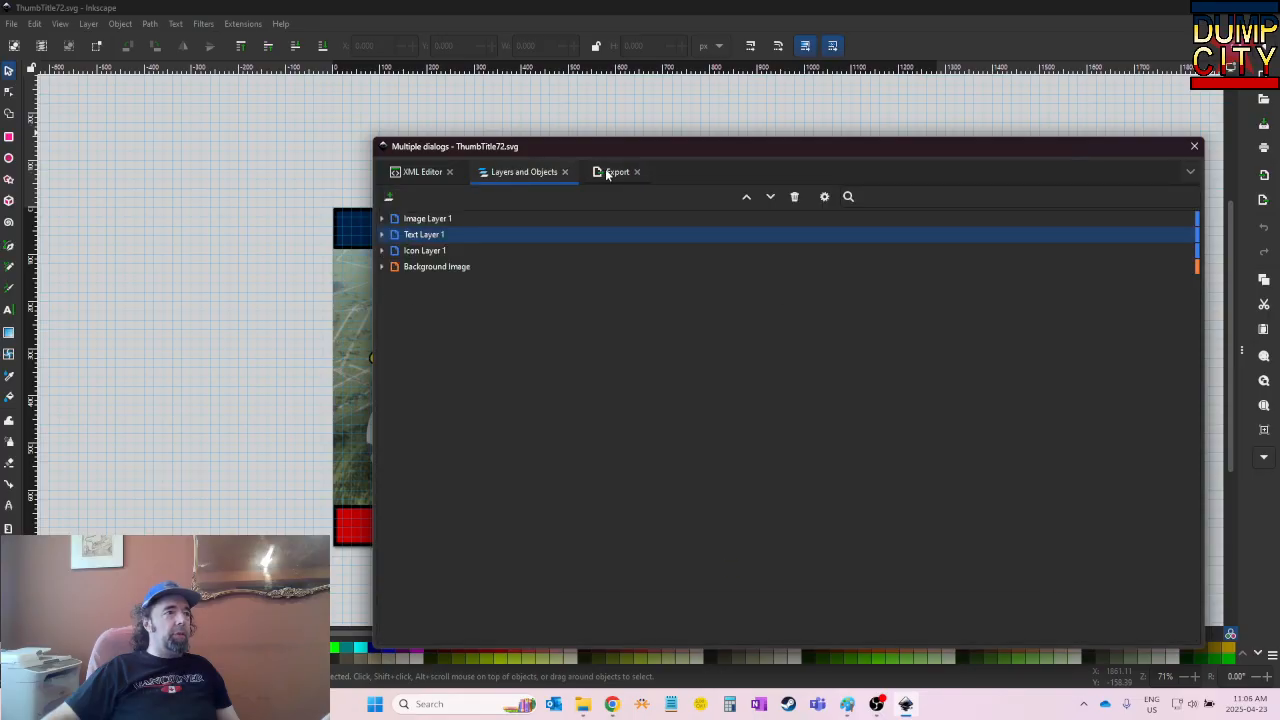
pyautogui.click(600, 172)
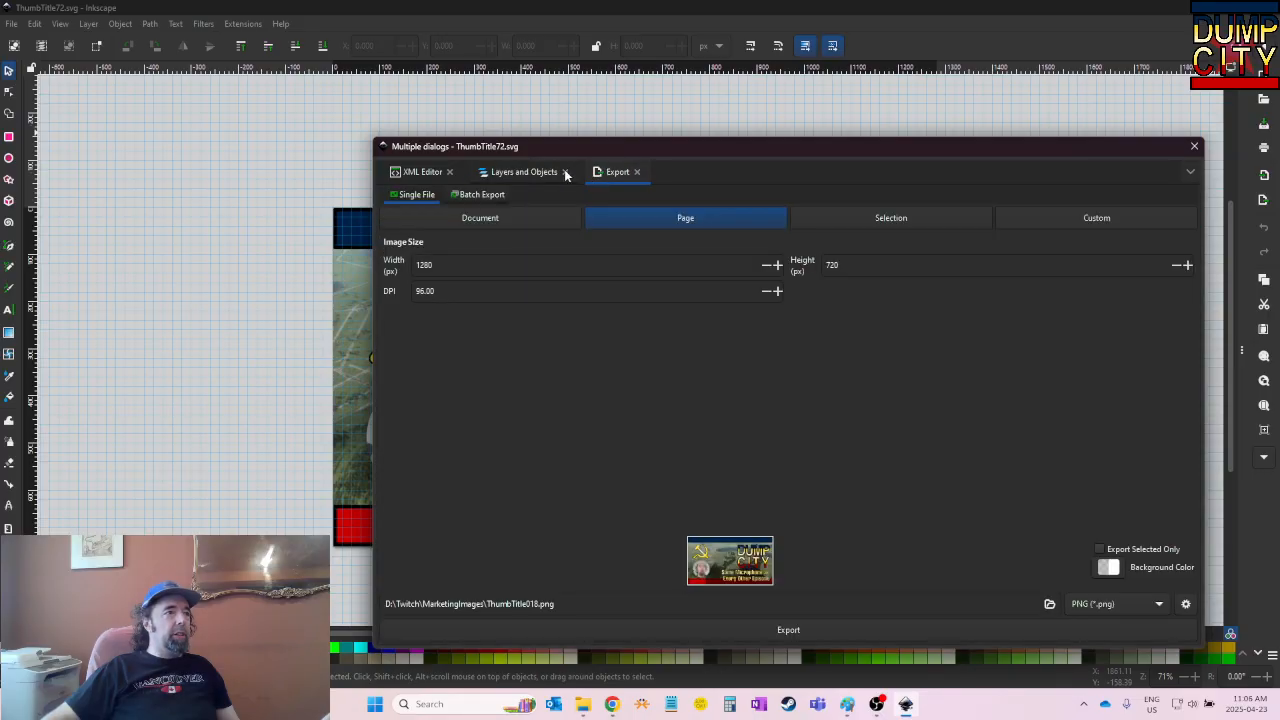
pyautogui.click(409, 174)
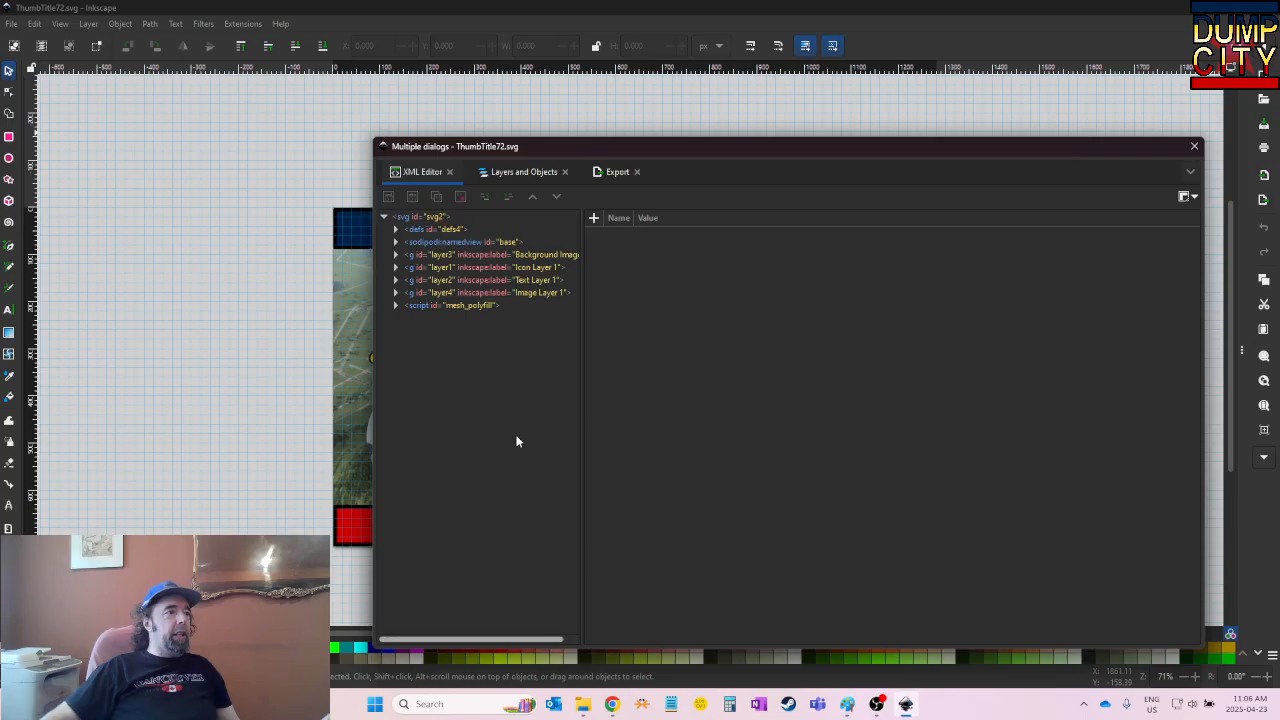
pyautogui.click(503, 172)
pyautogui.moveTo(545, 147); pyautogui.dragTo(1279, 185)
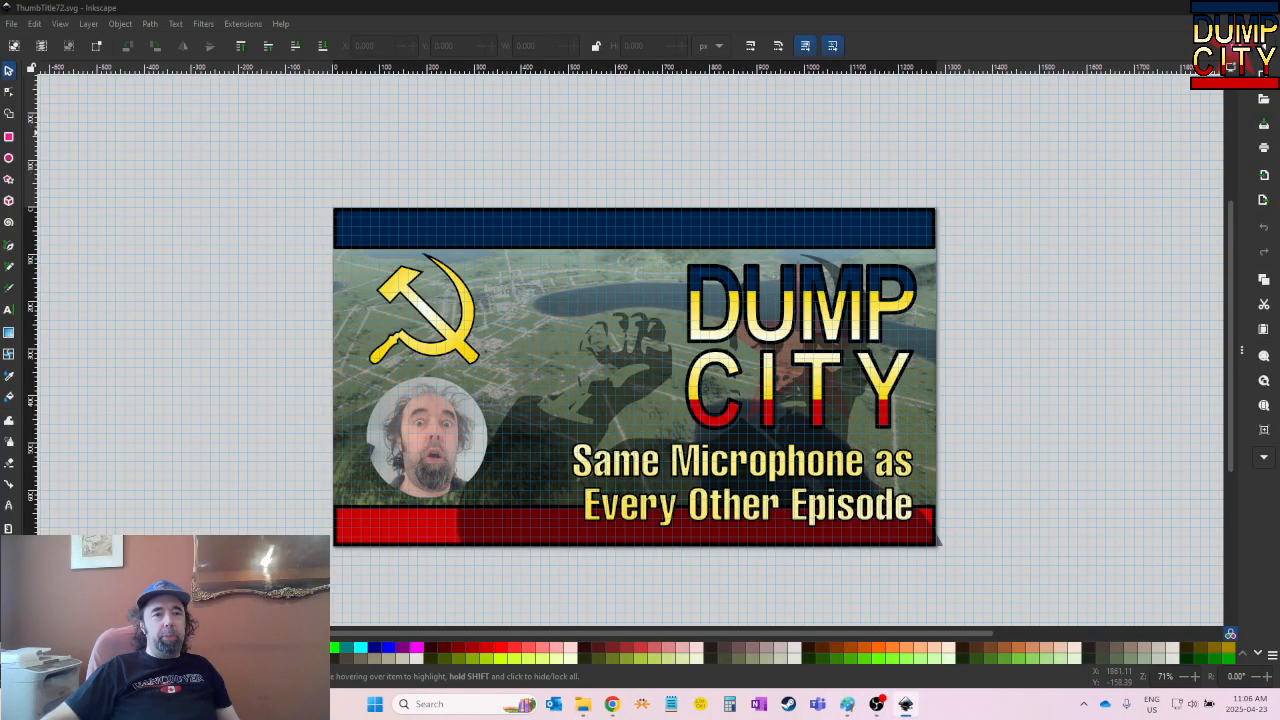
# Try reshaping the hammer and sickle by moving the blade tip node to X 280, Y 0 and a nearby outer node to X 380, Y 120
pyautogui.click(425, 308)
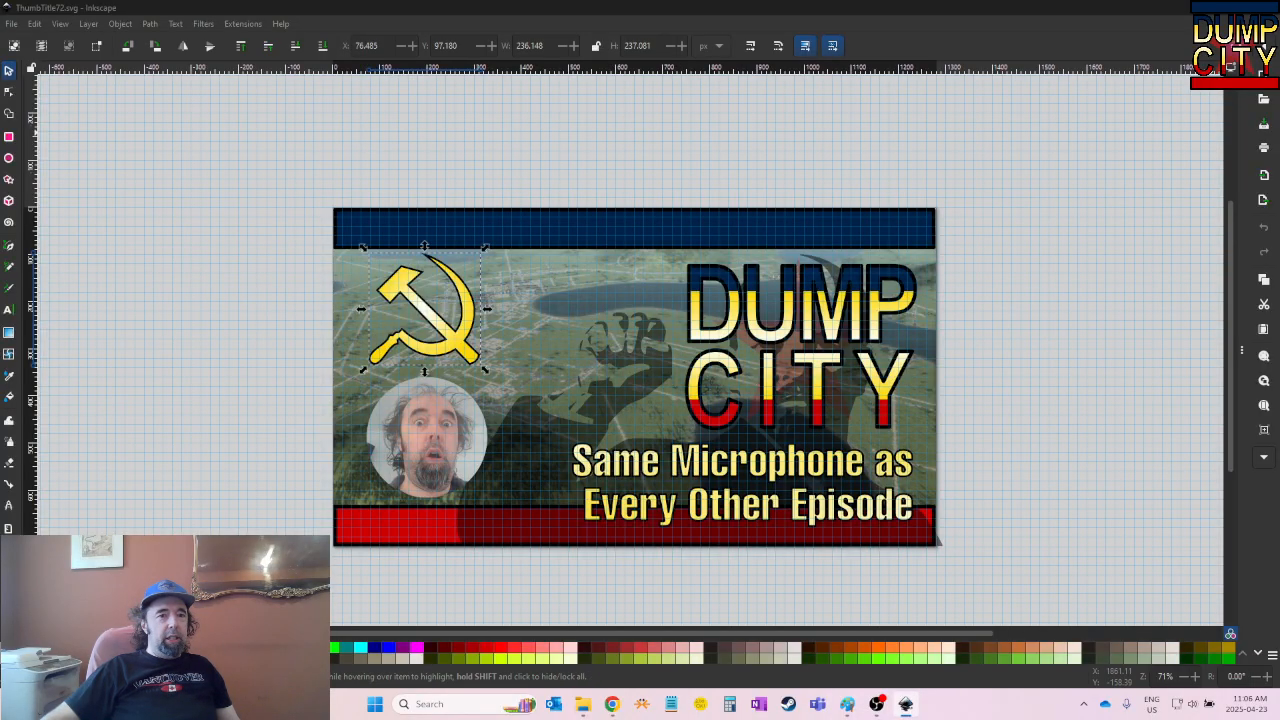
pyautogui.click(470, 330)
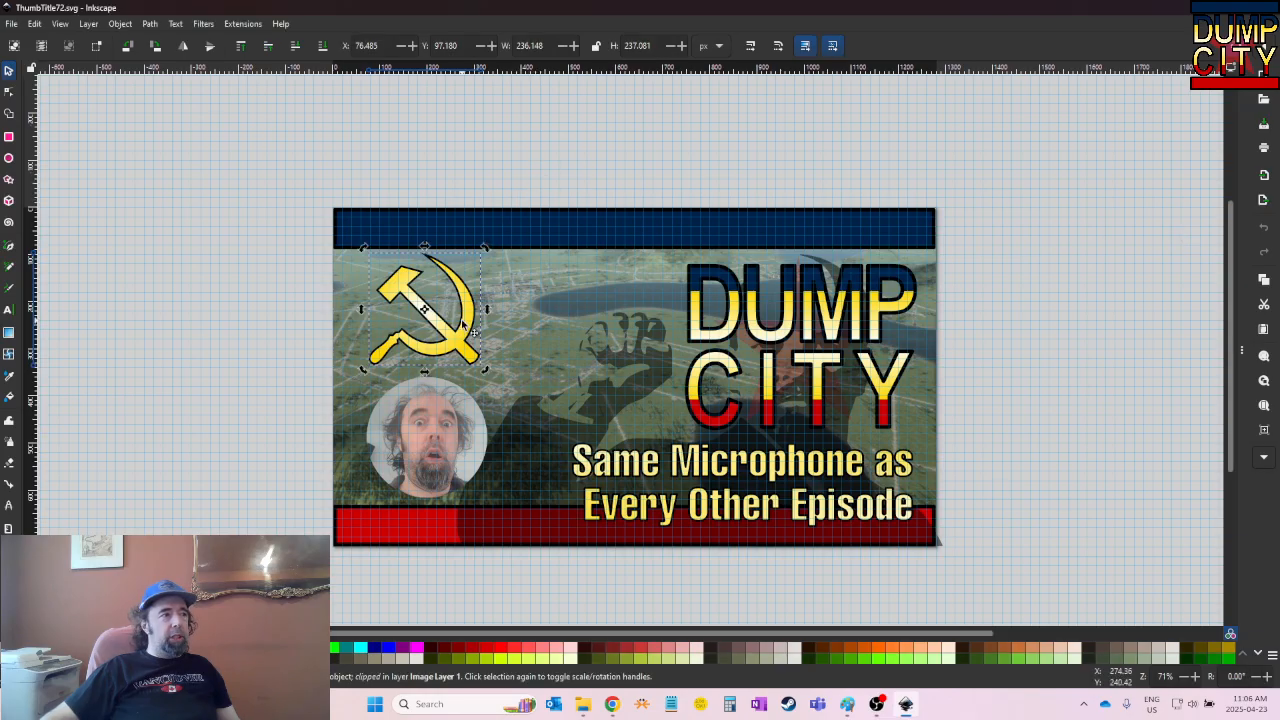
pyautogui.doubleClick(472, 350)
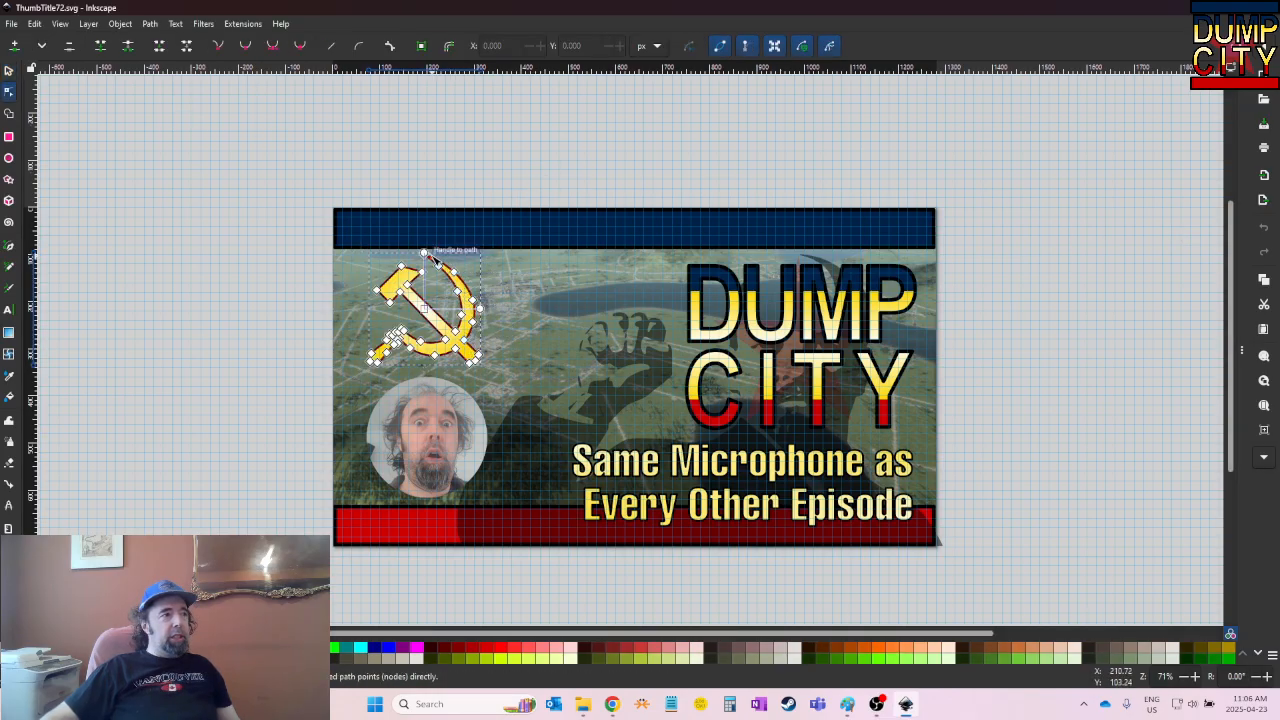
pyautogui.moveTo(425, 254); pyautogui.dragTo(466, 209)
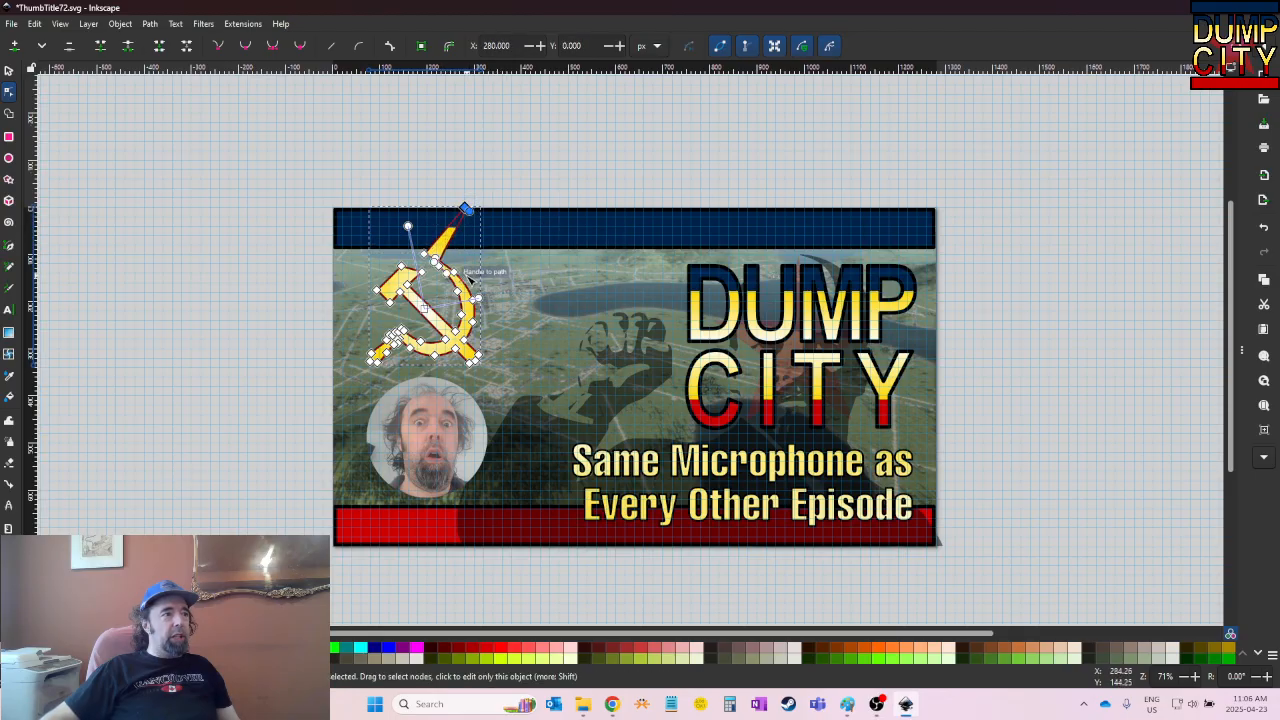
pyautogui.moveTo(455, 264); pyautogui.dragTo(511, 264)
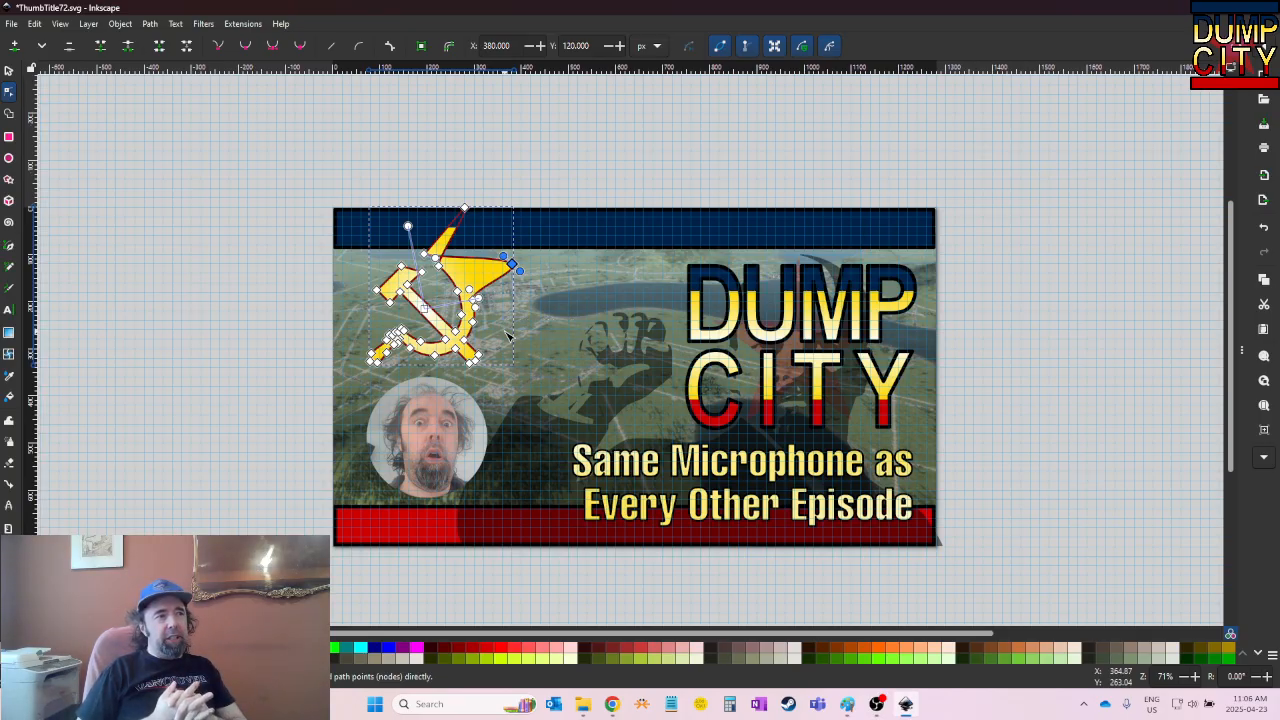
# Undo both node moves on the hammer and sickle and return to the Selector tool
pyautogui.hotkey('ctrl', 'z')
pyautogui.hotkey('ctrl', 'z')
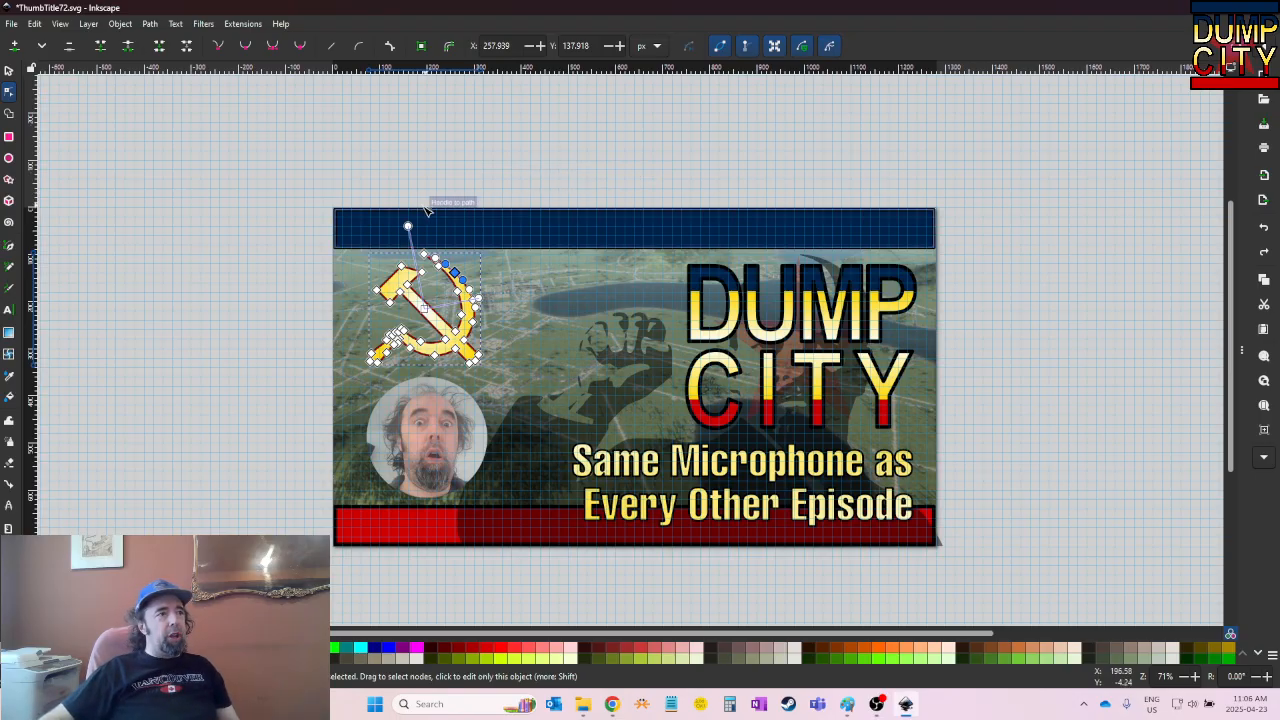
pyautogui.click(139, 336)
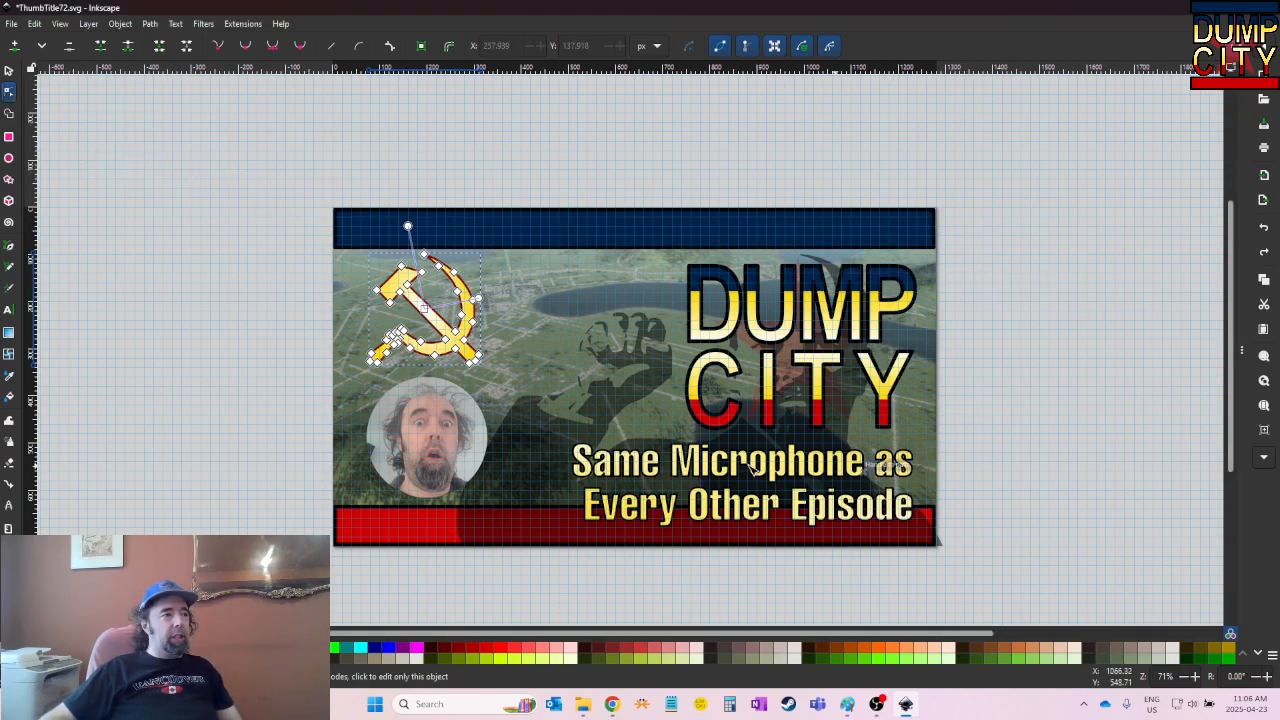
pyautogui.press('s')
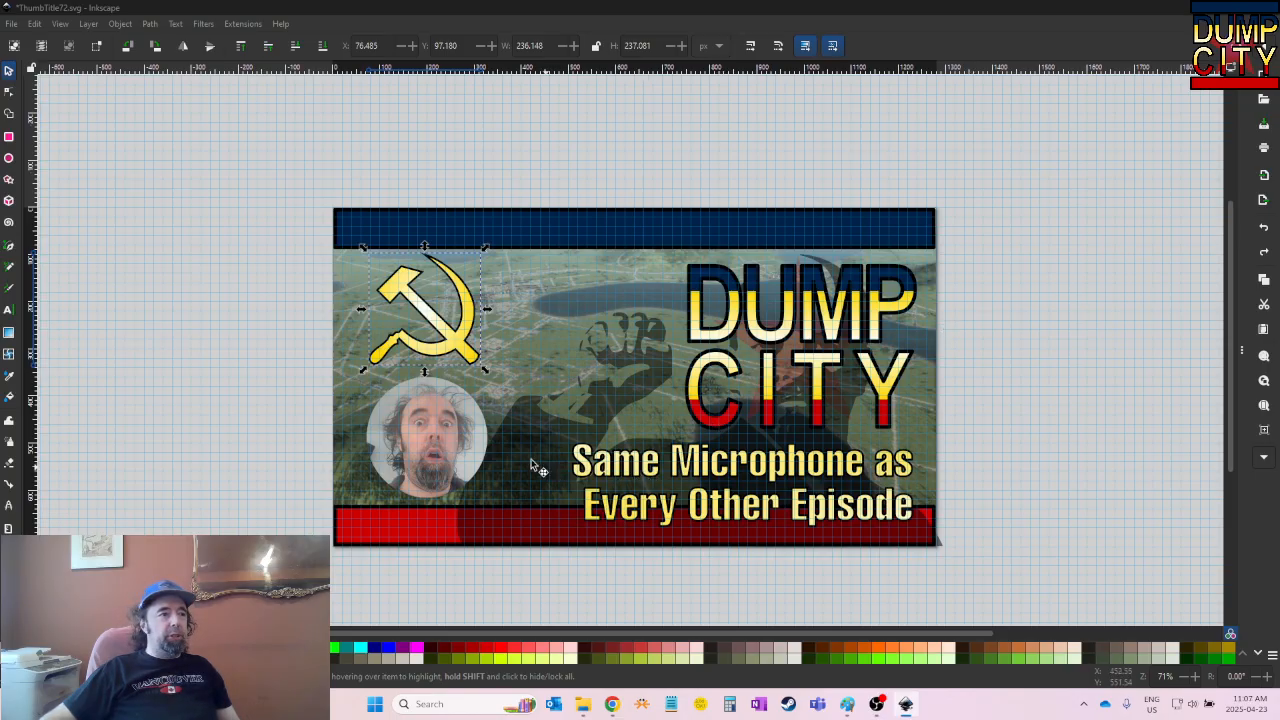
# Import SuperWeiner1.jpg into the Background Image layer as a linked image, with DPI from file and smooth rendering
pyautogui.moveTo(1279, 70); pyautogui.dragTo(797, 179)
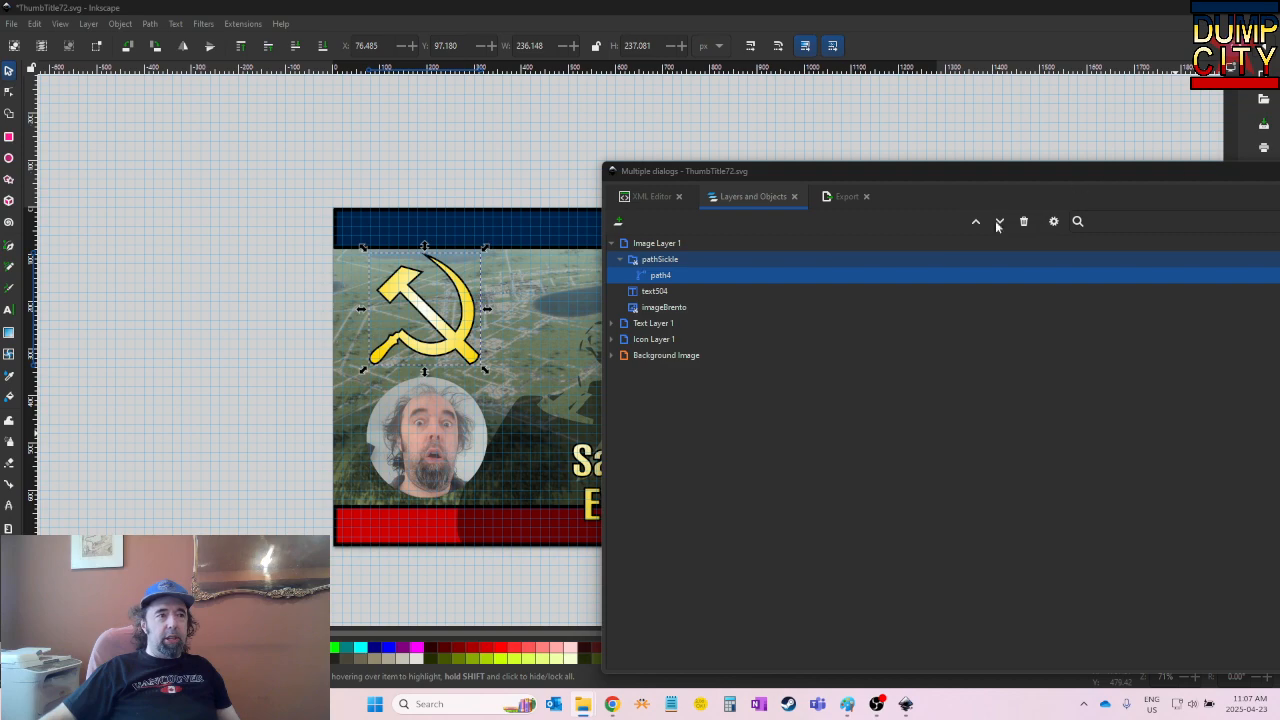
pyautogui.click(613, 357)
pyautogui.click(613, 357)
pyautogui.click(643, 359)
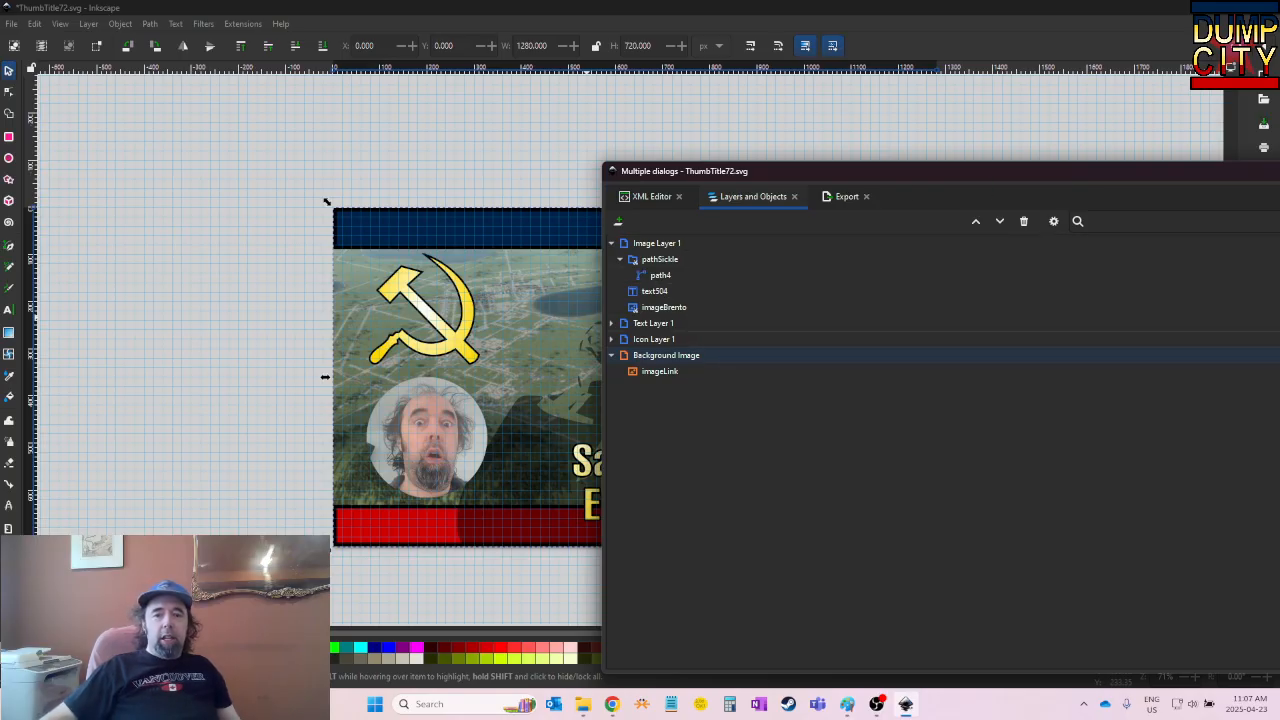
pyautogui.hotkey('alt', 'Tab')
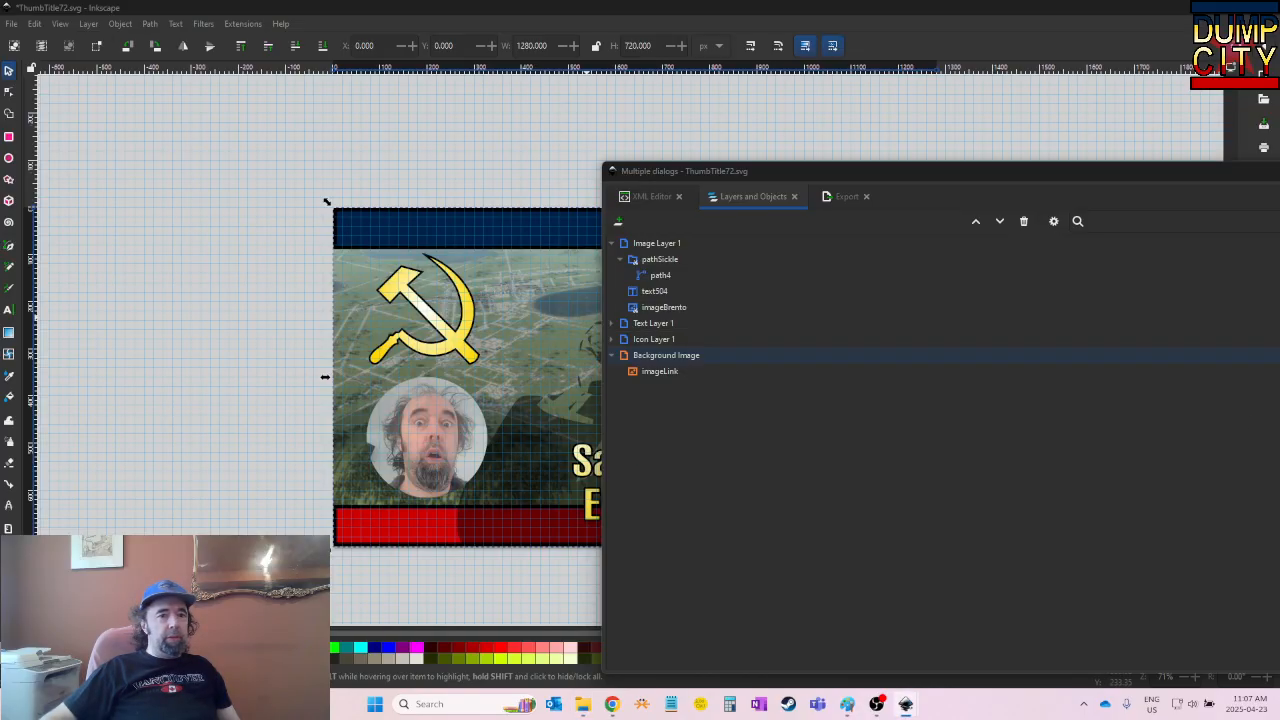
pyautogui.moveTo(1082, 228); pyautogui.dragTo(442, 264)
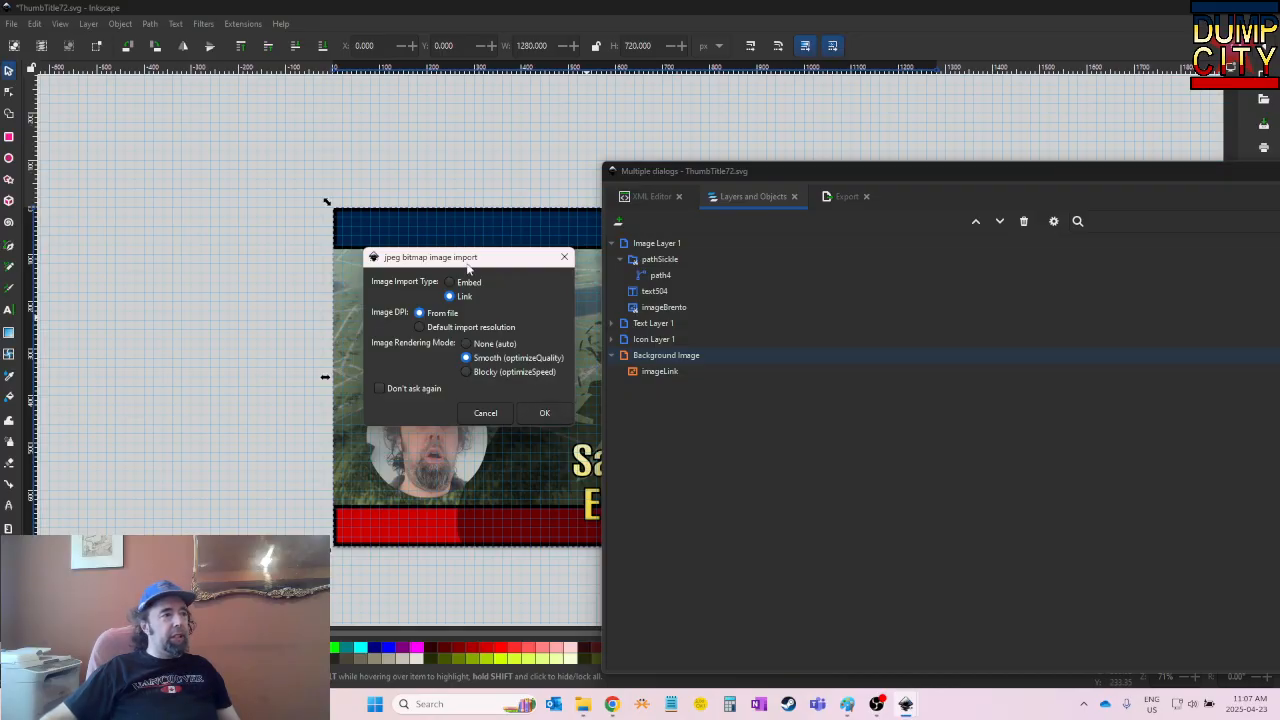
pyautogui.click(548, 414)
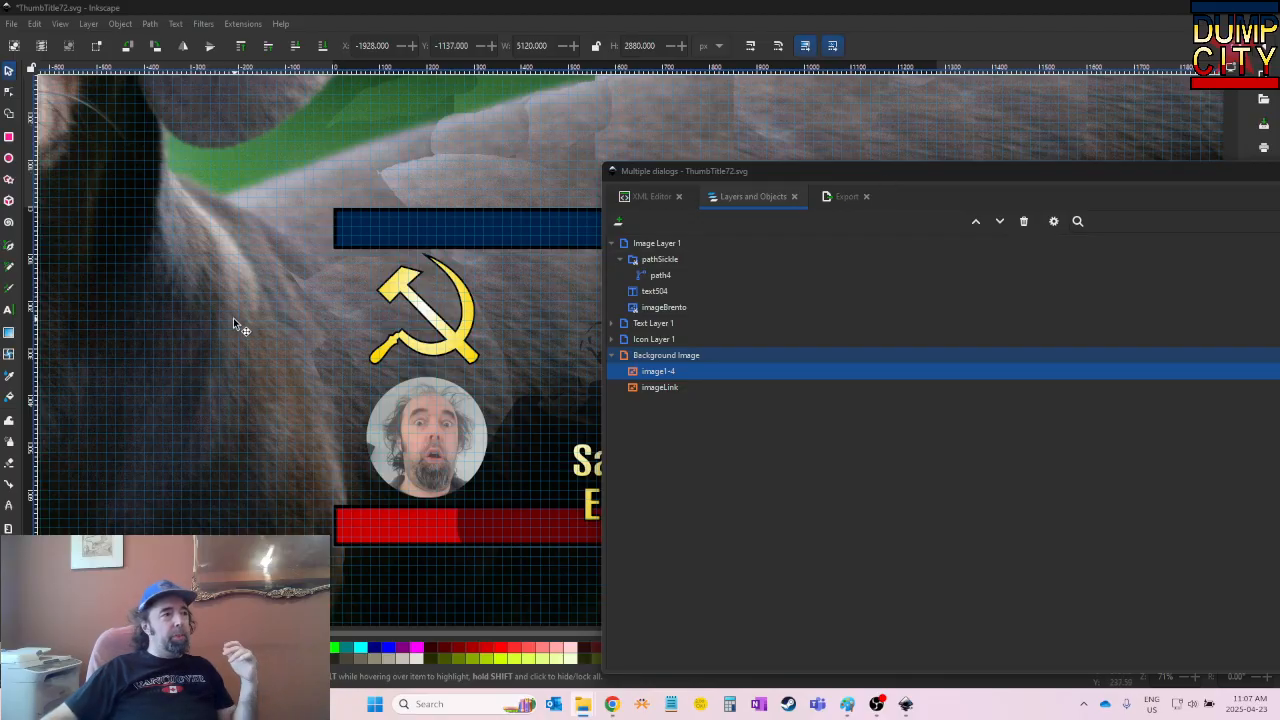
# Rename the imported dachshund image object as imageWeiner and move the dialog window off the canvas
pyautogui.click(843, 173)
pyautogui.moveTo(843, 173); pyautogui.dragTo(675, 157)
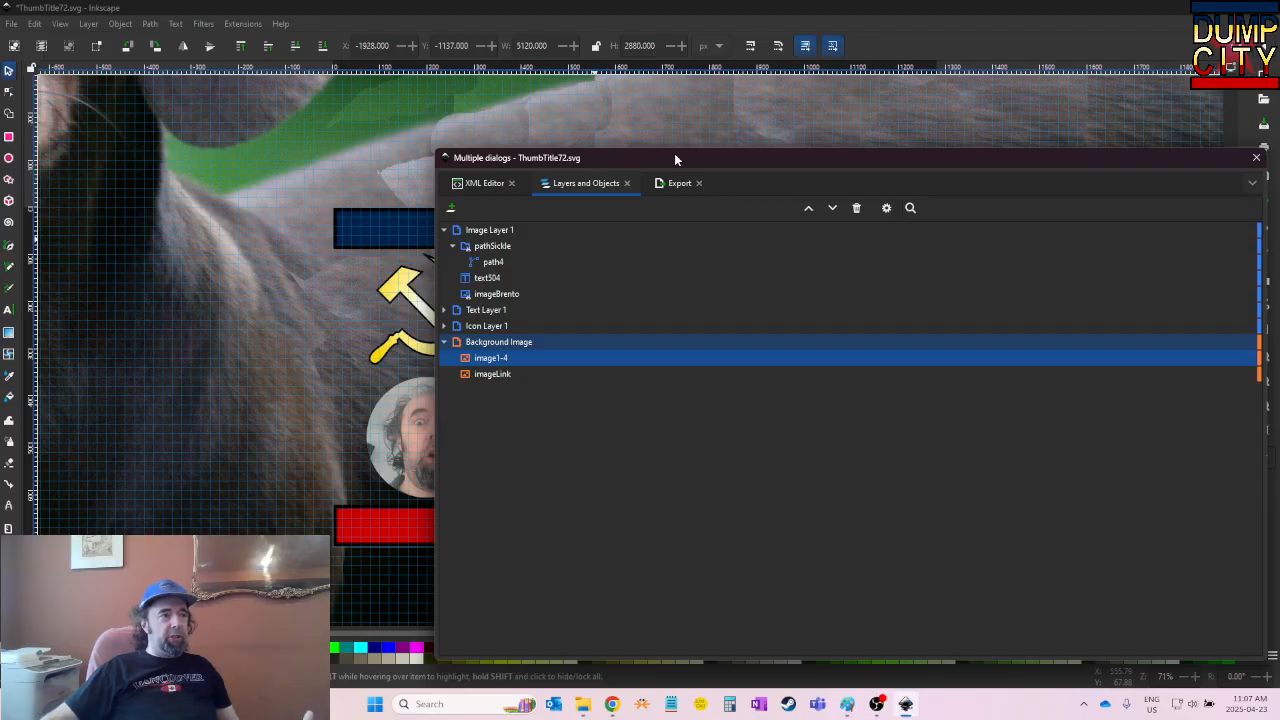
pyautogui.moveTo(675, 157); pyautogui.dragTo(679, 133)
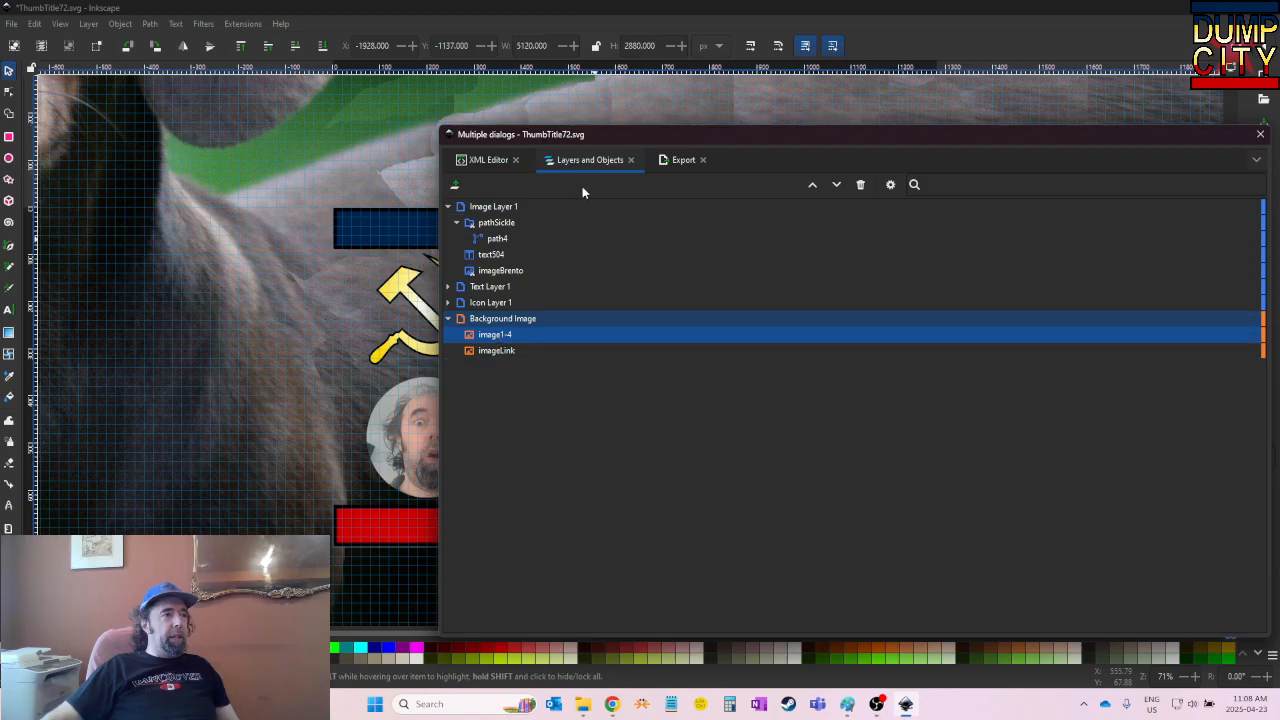
pyautogui.click(520, 339)
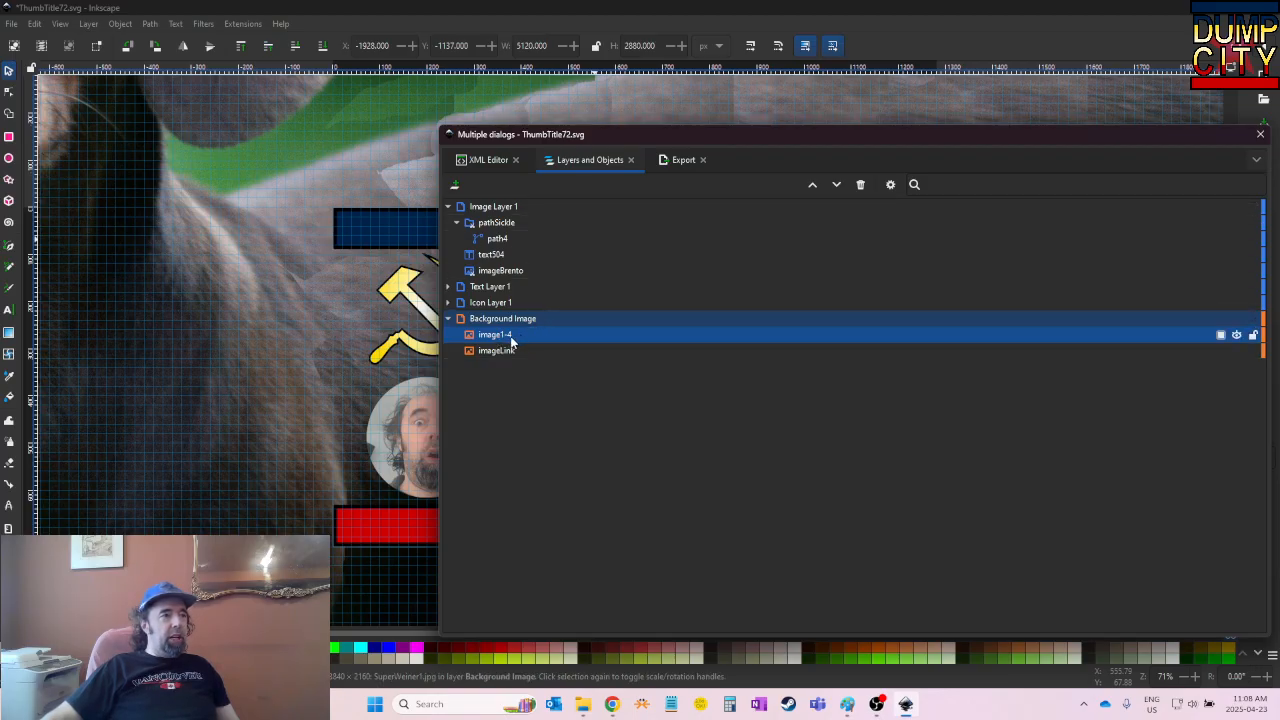
pyautogui.click(519, 336)
pyautogui.press('BackSpace')
pyautogui.press('BackSpace')
pyautogui.press('BackSpace')
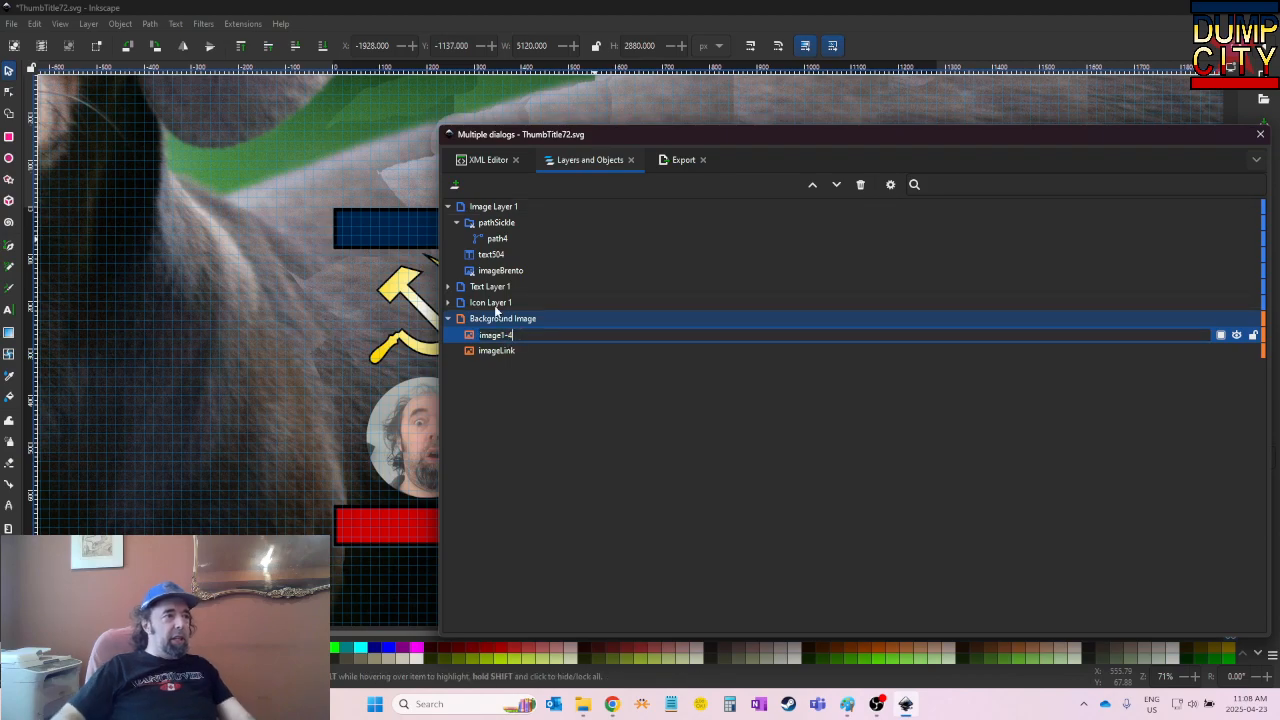
pyautogui.write('Weiner')
pyautogui.press('Return')
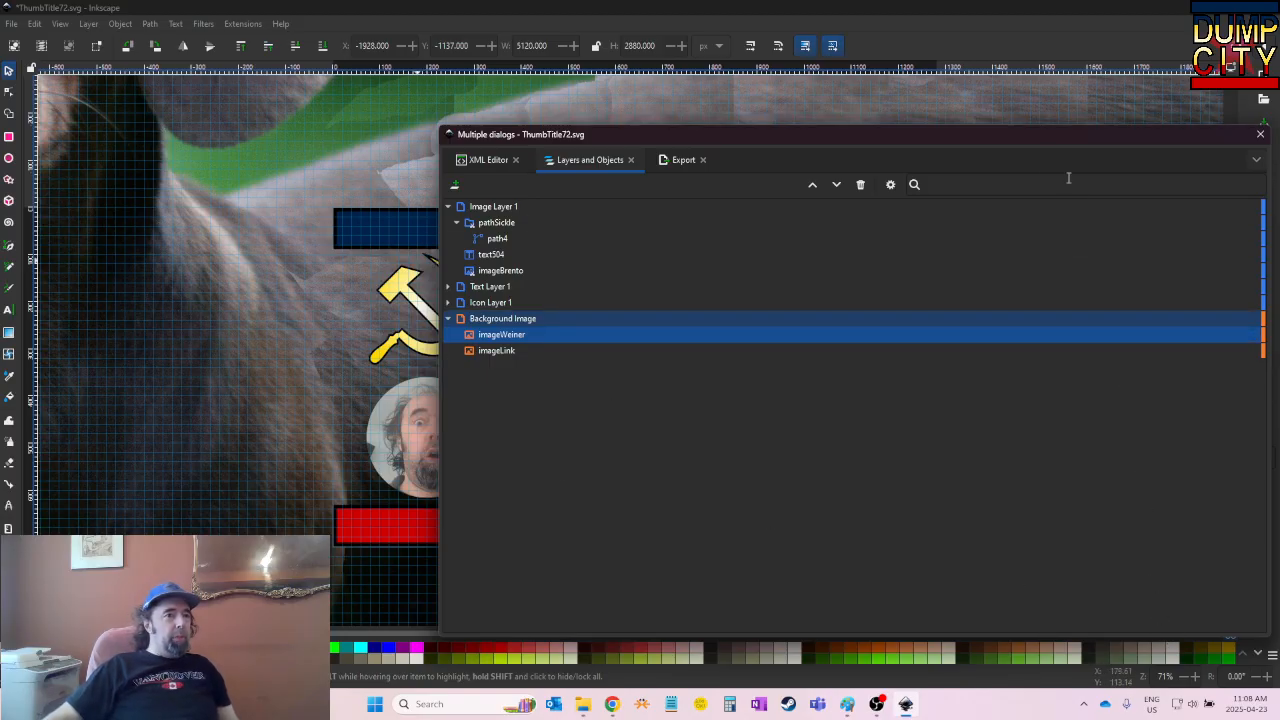
pyautogui.moveTo(829, 117); pyautogui.dragTo(1279, 140)
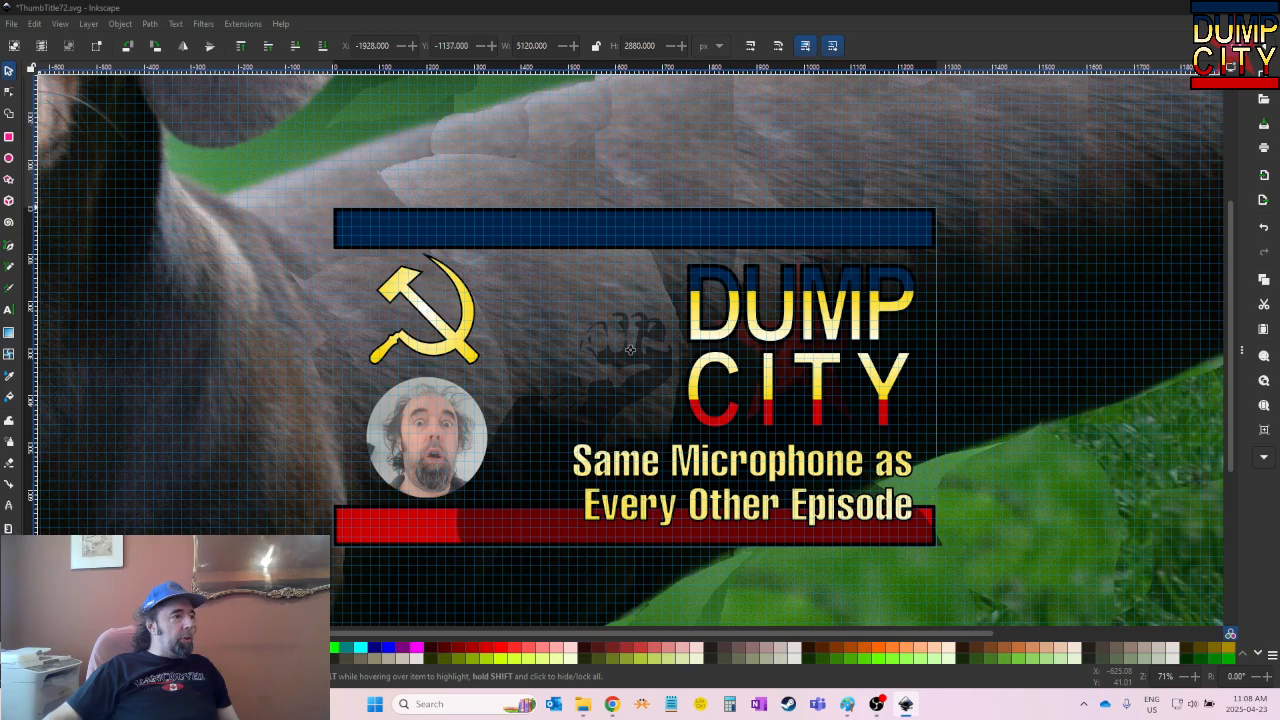
# Scale the imported dachshund image to 25% width and 25% height with the Transform tools
pyautogui.click(10, 527)
pyautogui.keyDown('shift'); pyautogui.click(305, 402); pyautogui.keyUp('shift')
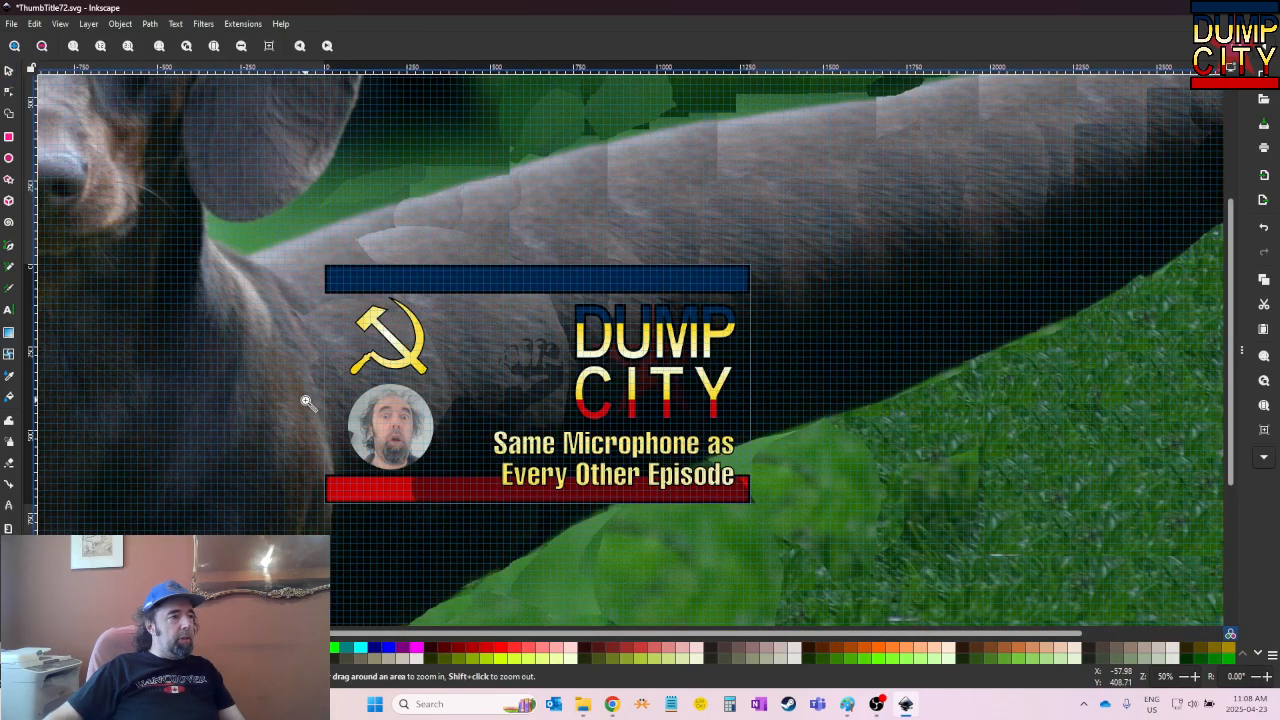
pyautogui.keyDown('shift'); pyautogui.click(300, 402); pyautogui.keyUp('shift')
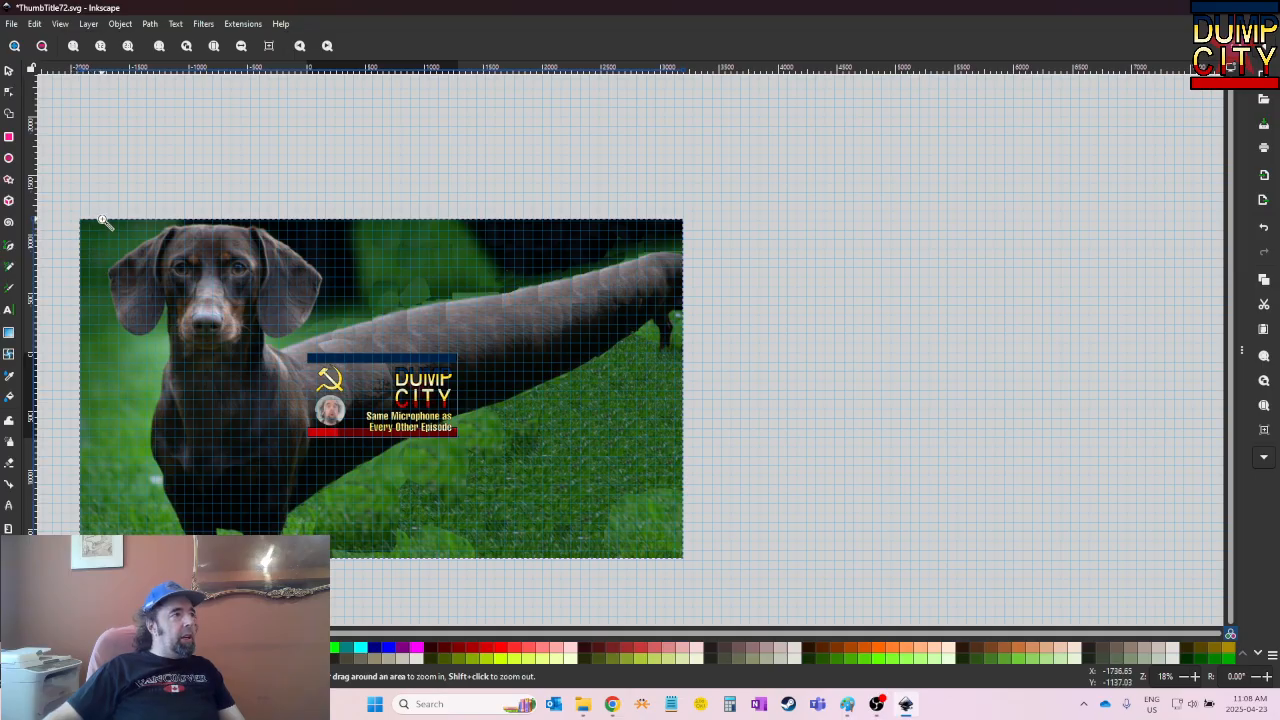
pyautogui.click(8, 70)
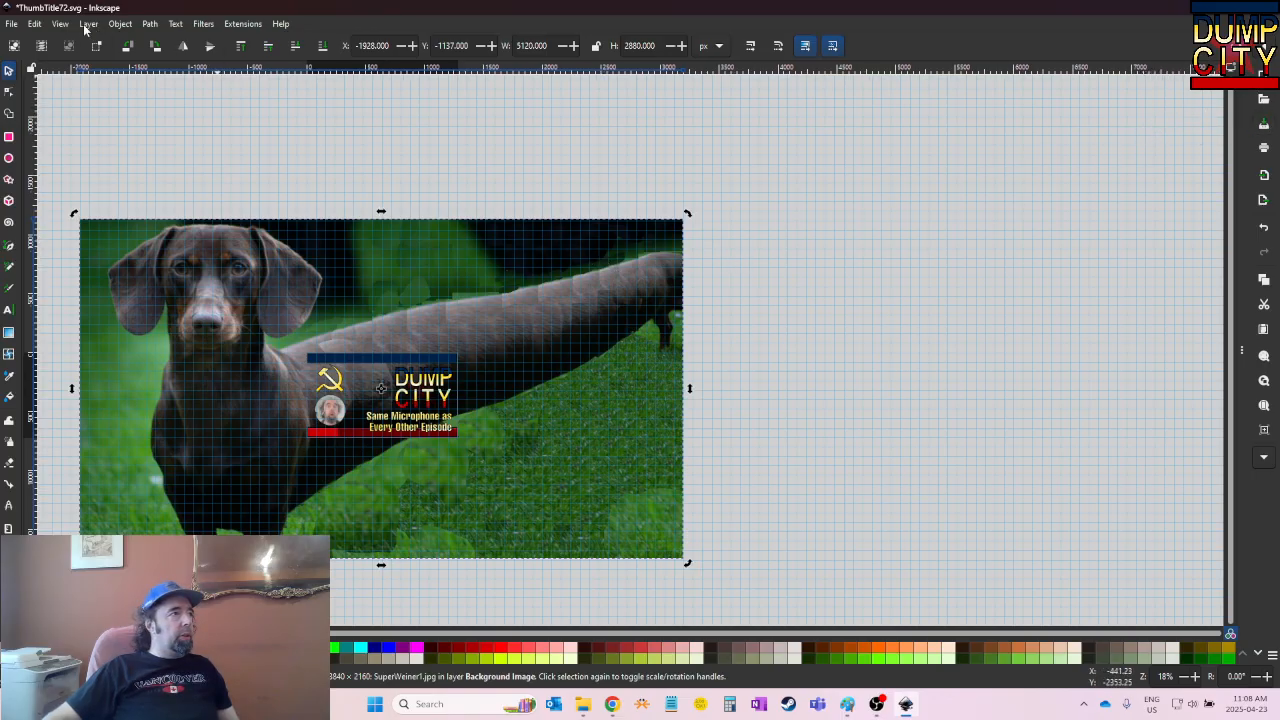
pyautogui.click(62, 24)
pyautogui.click(445, 300)
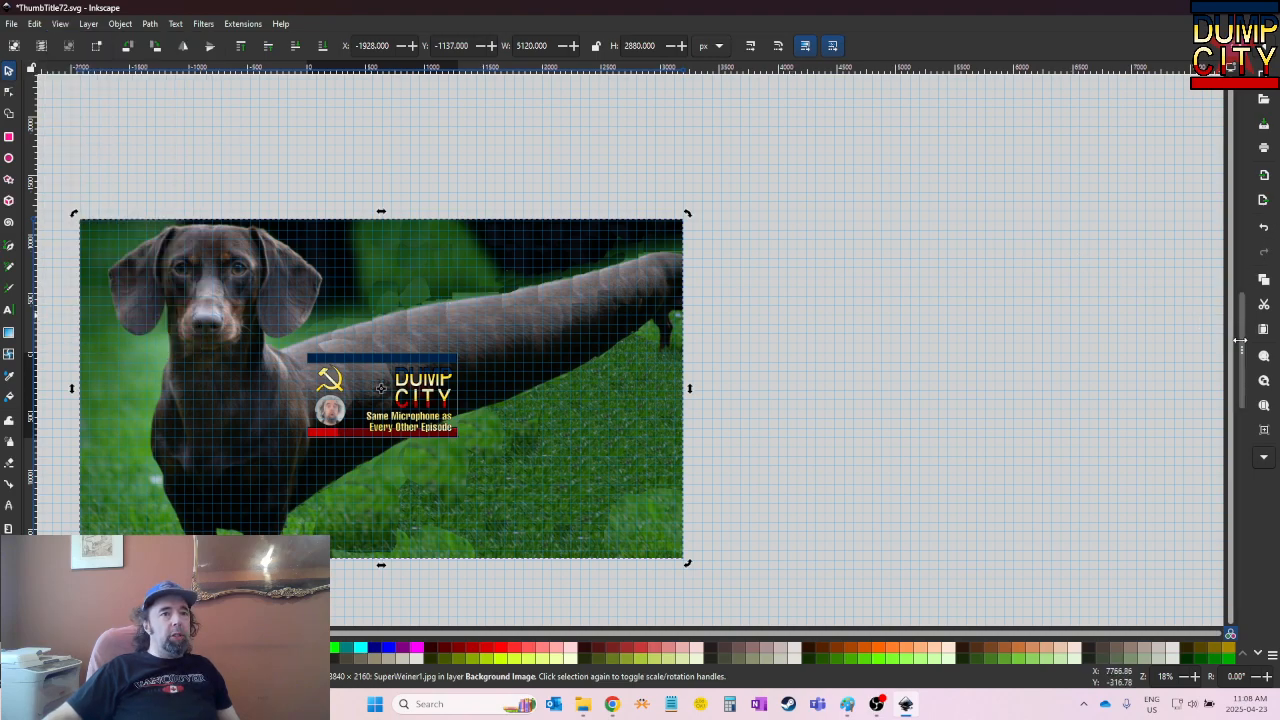
pyautogui.hotkey('shift', 'ctrl', 'm')
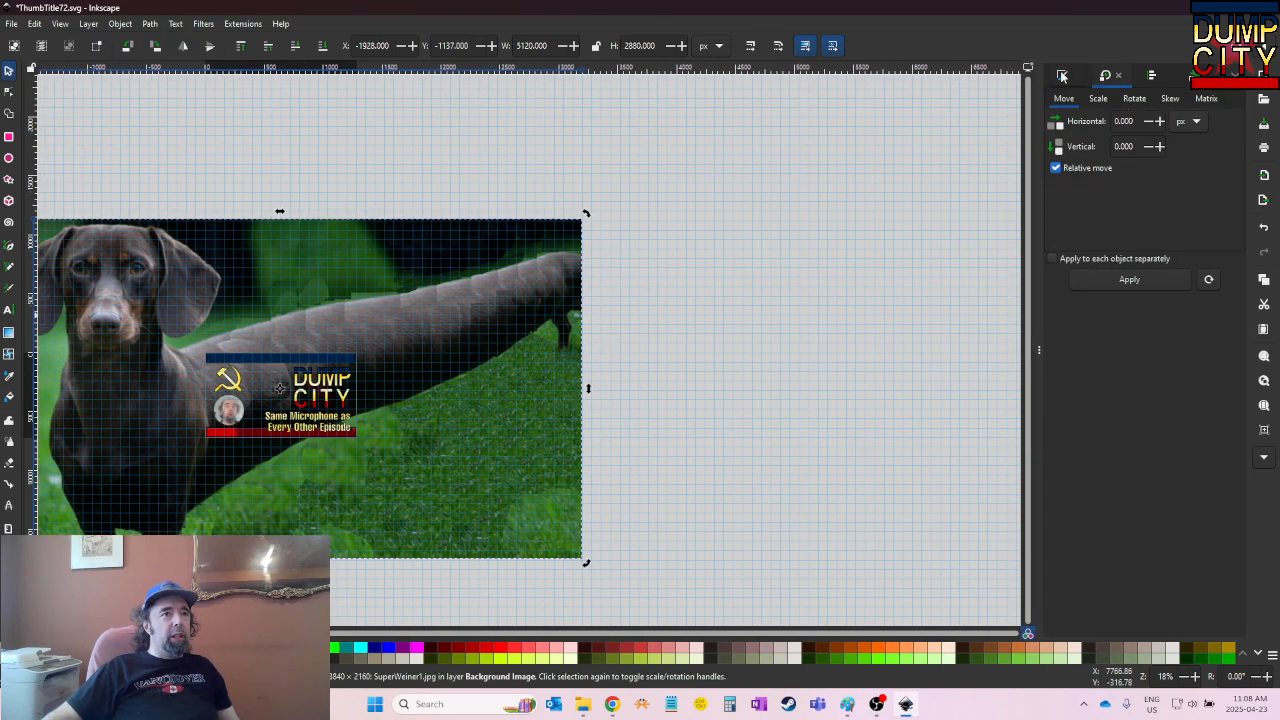
pyautogui.click(1101, 100)
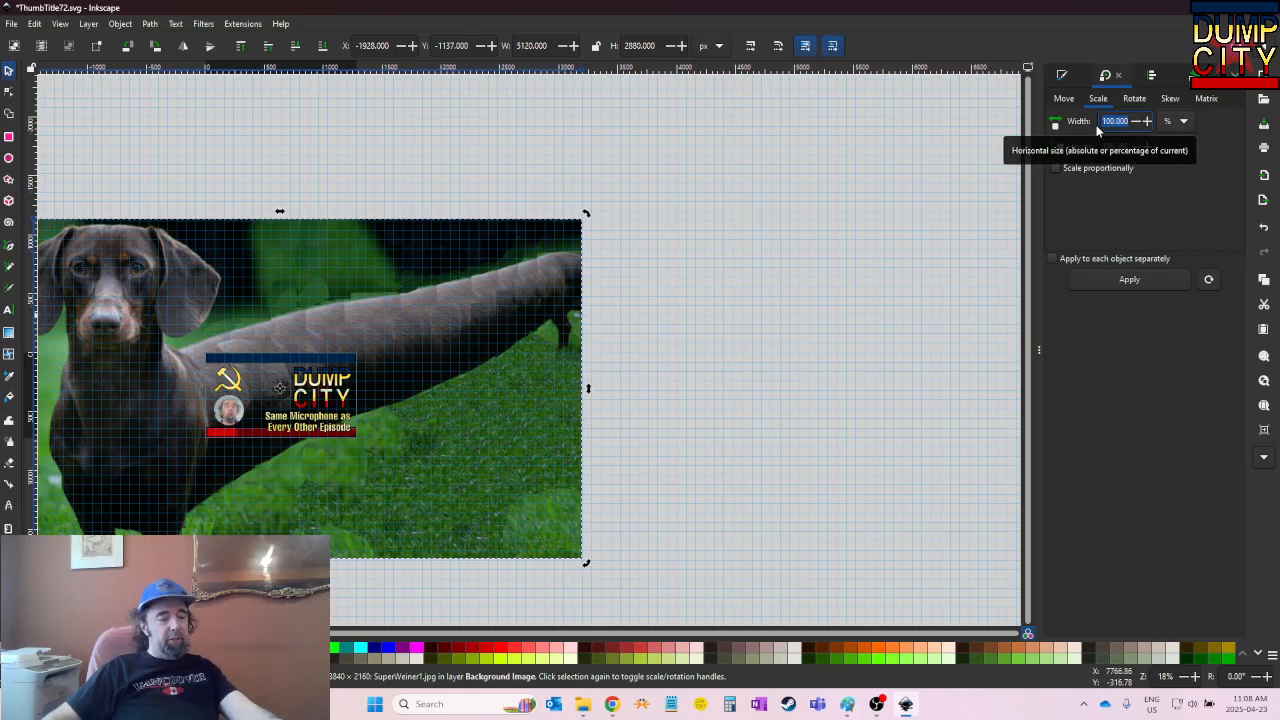
pyautogui.write('25')
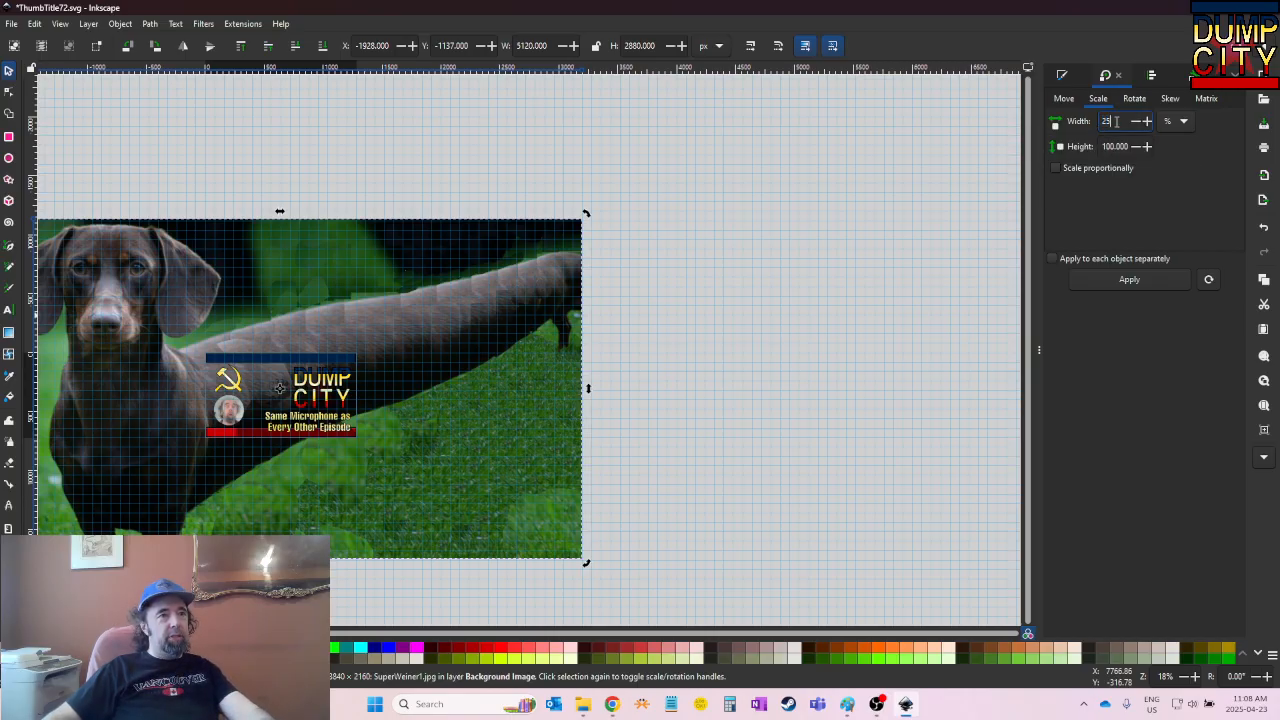
pyautogui.click(1114, 146)
pyautogui.moveTo(1112, 146); pyautogui.dragTo(1107, 147)
pyautogui.write('25')
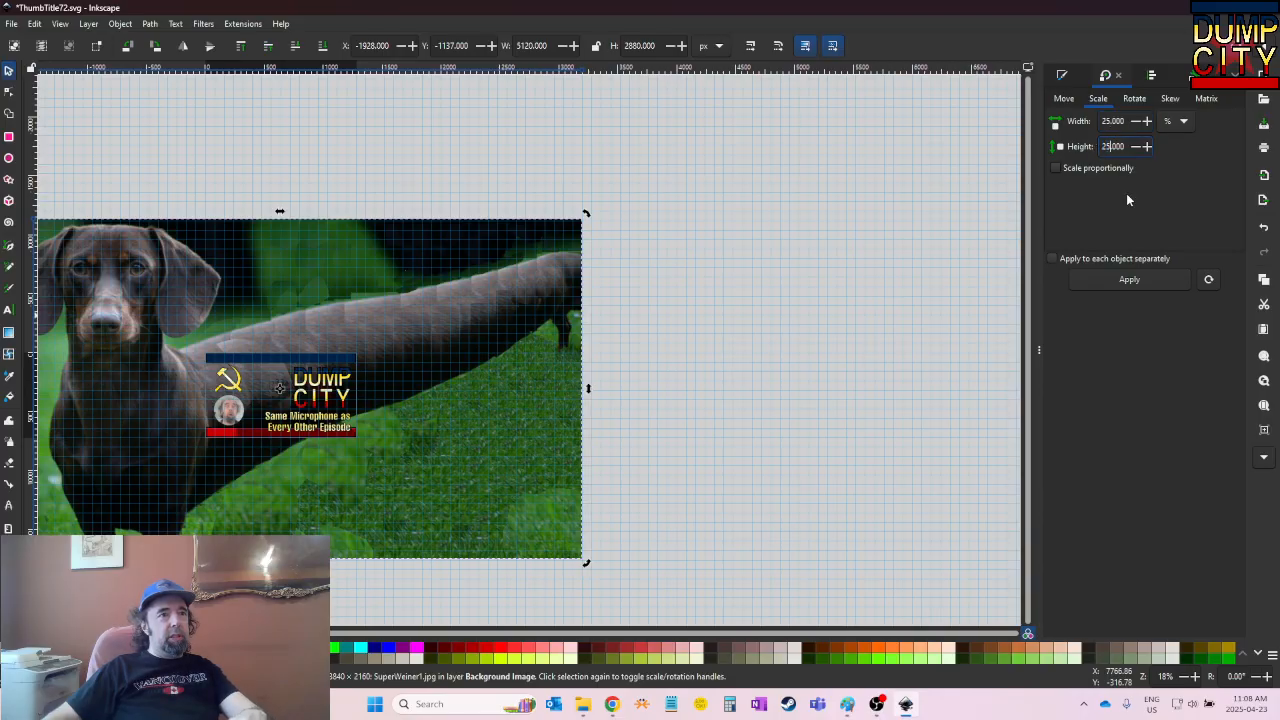
pyautogui.click(1140, 279)
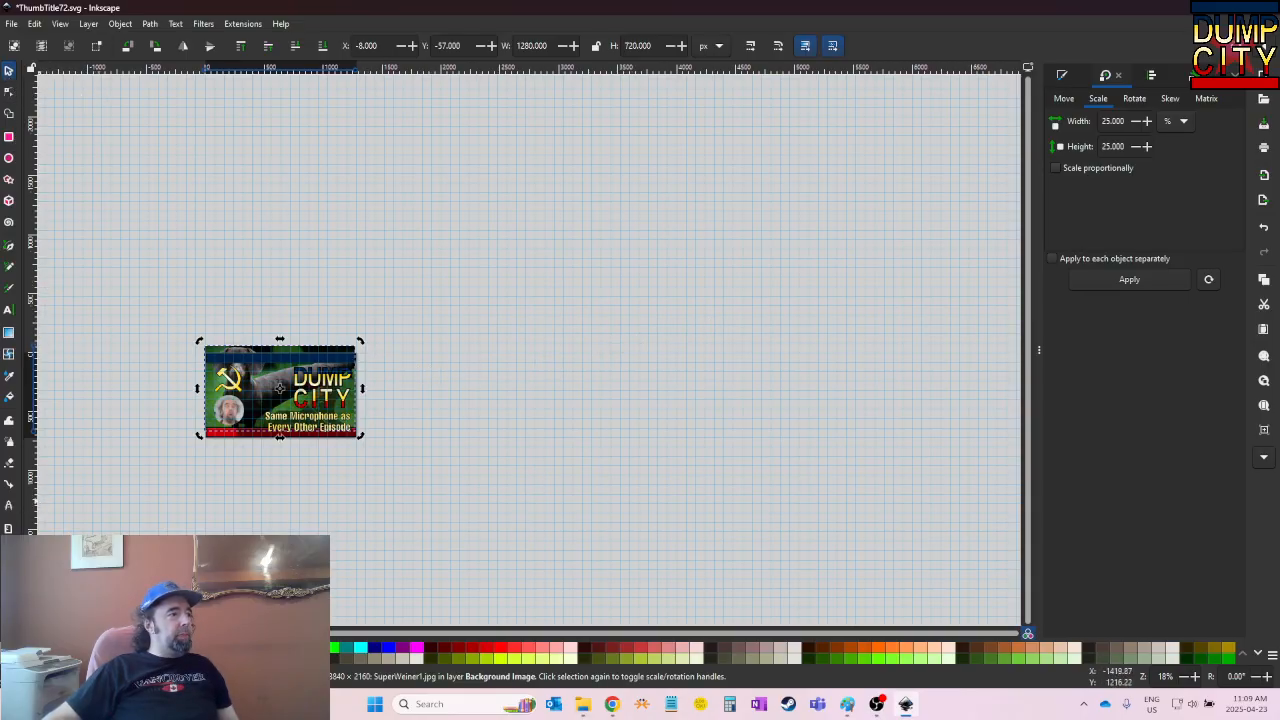
# Delete the large dark fist overlay in Icon Layer 1 and leave nothing selected
pyautogui.click(10, 527)
pyautogui.click(262, 418)
pyautogui.click(262, 418)
pyautogui.click(262, 418)
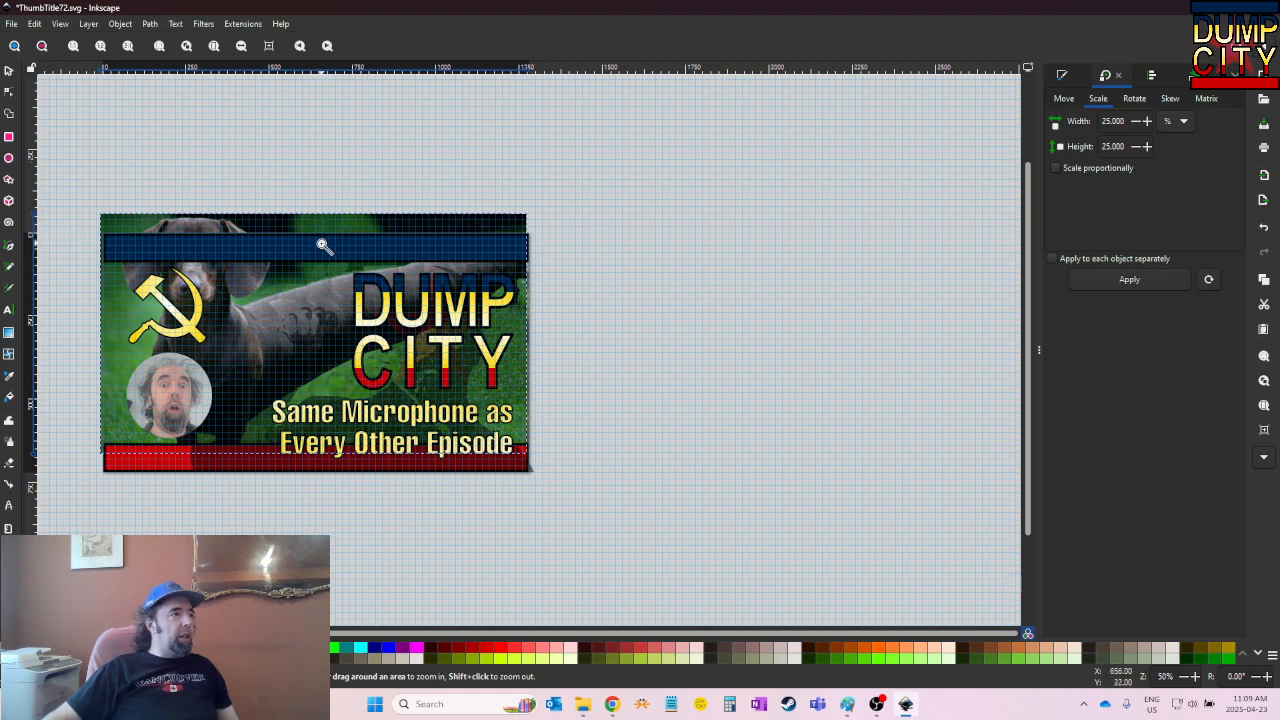
pyautogui.click(14, 71)
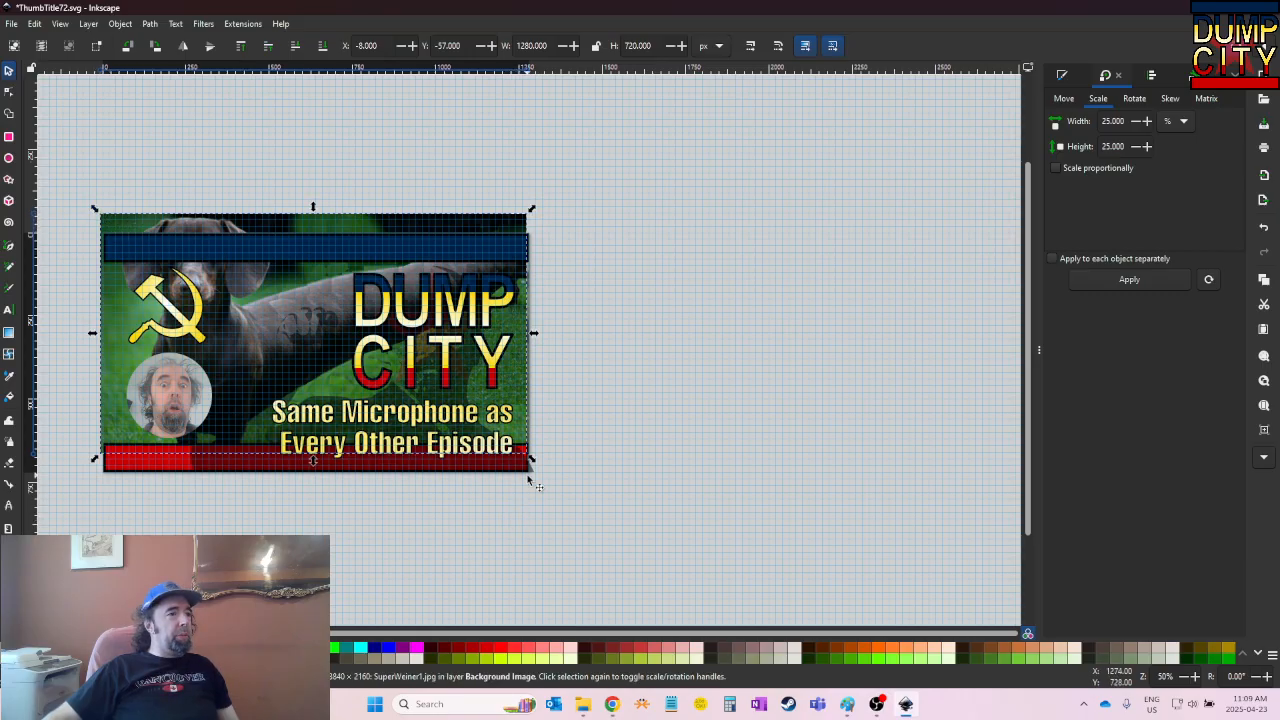
pyautogui.moveTo(534, 466); pyautogui.dragTo(529, 466)
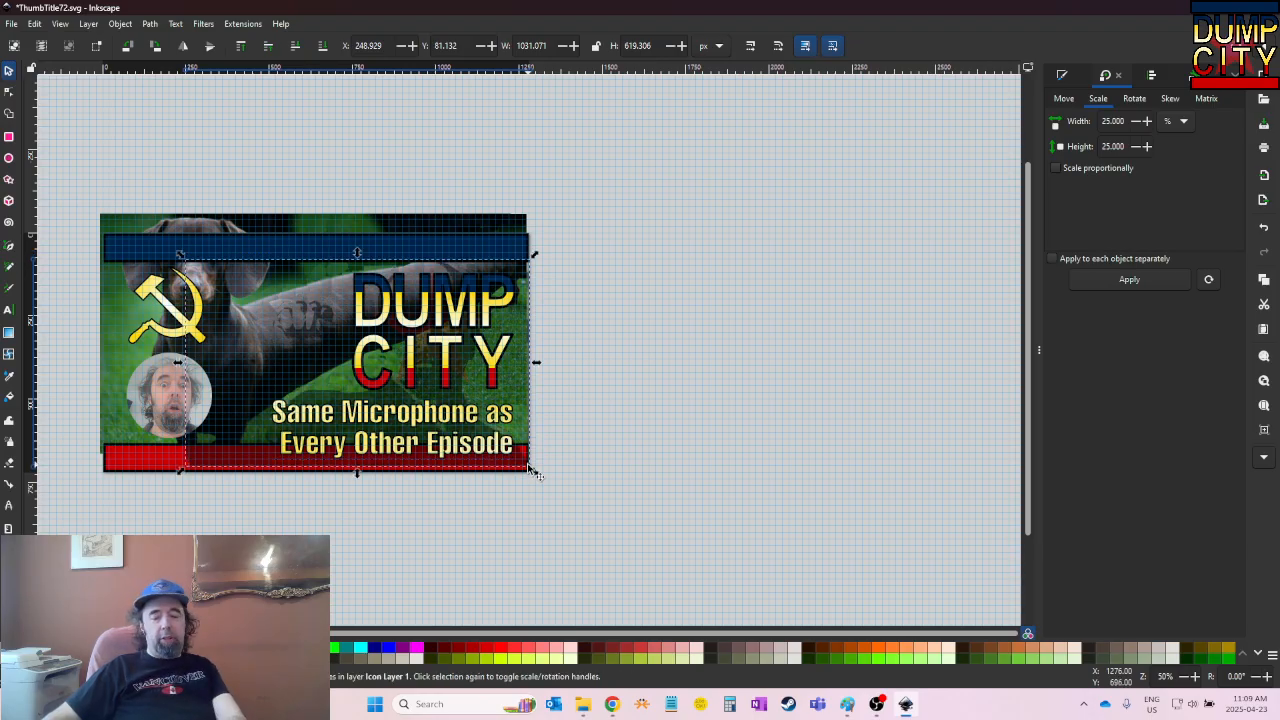
pyautogui.press('Escape')
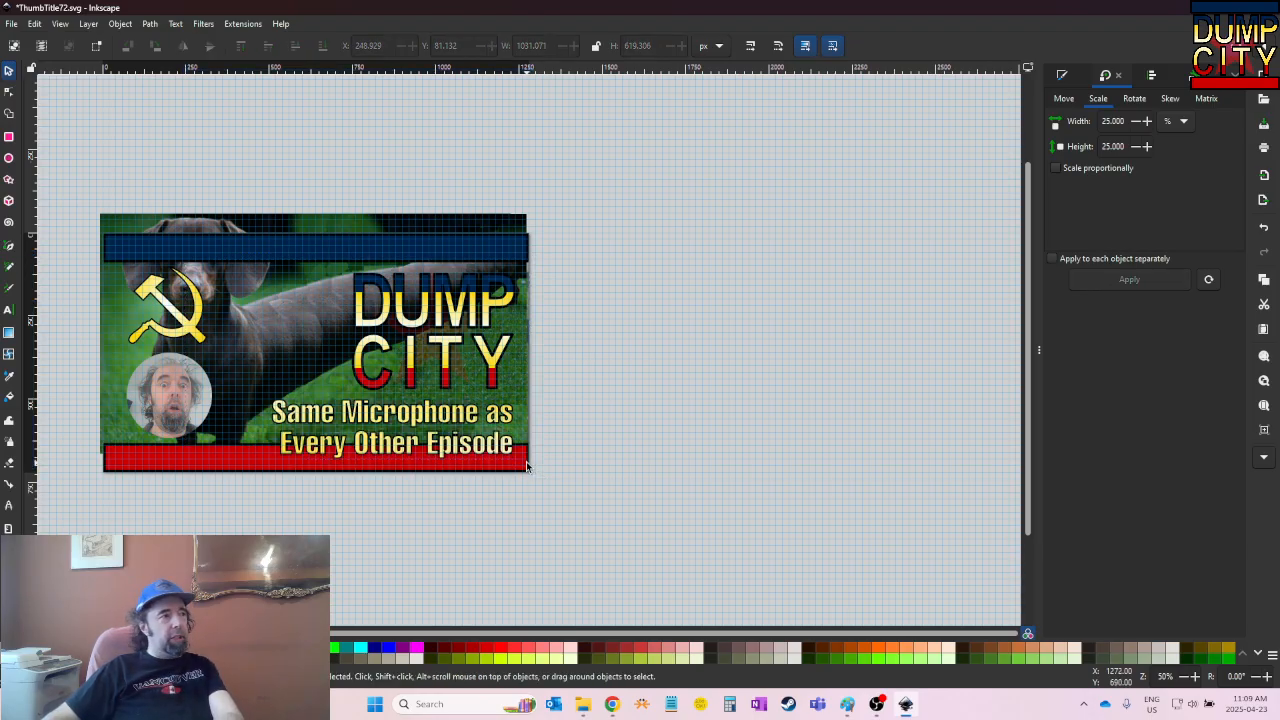
# Save a copy of the thumbnail in the MarketingImages folder as ThumbWeiner1.svg
pyautogui.click(14, 24)
pyautogui.click(80, 137)
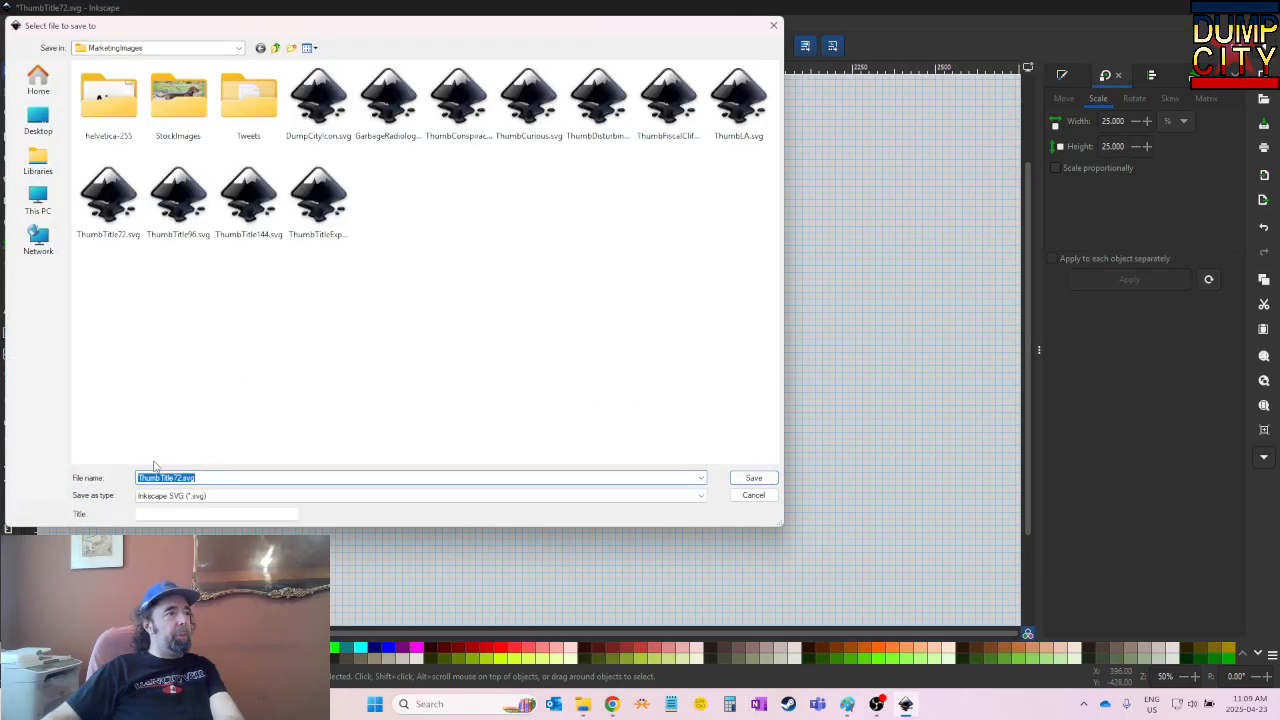
pyautogui.click(170, 477)
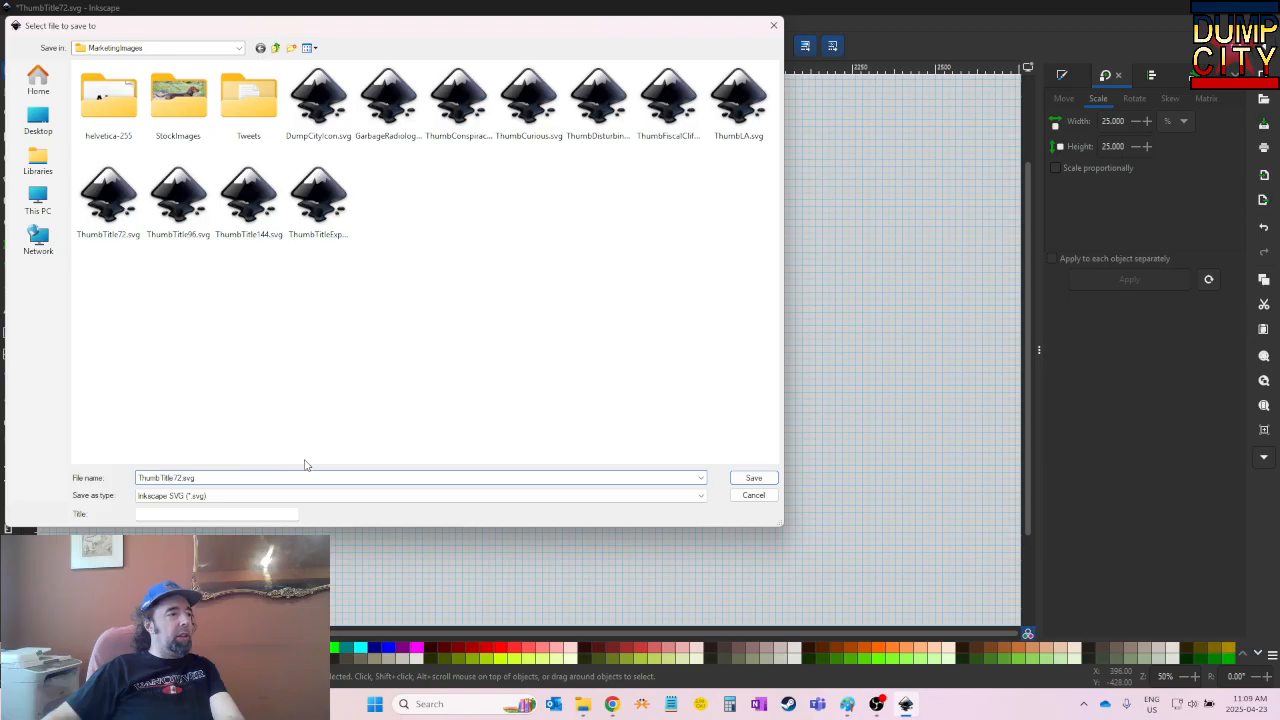
pyautogui.press('BackSpace')
pyautogui.press('BackSpace')
pyautogui.press('BackSpace')
pyautogui.press('BackSpace')
pyautogui.press('BackSpace')
pyautogui.press('BackSpace')
pyautogui.press('BackSpace')
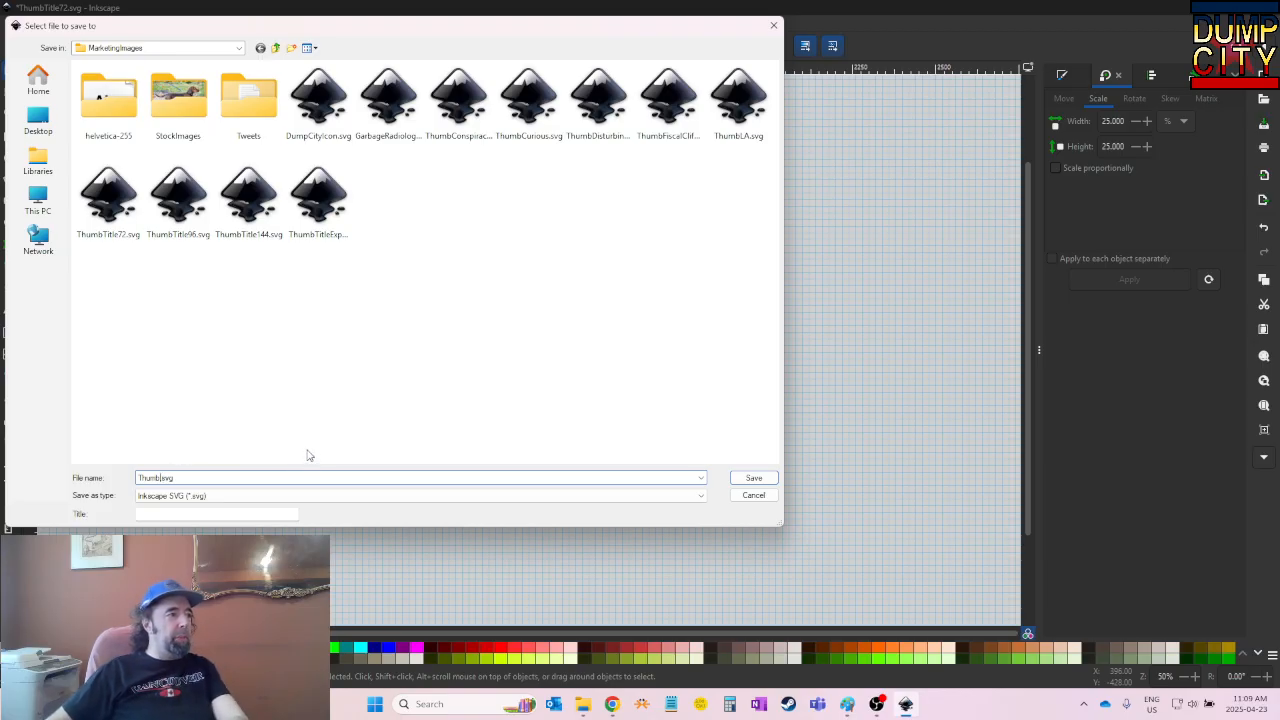
pyautogui.write('Wein')
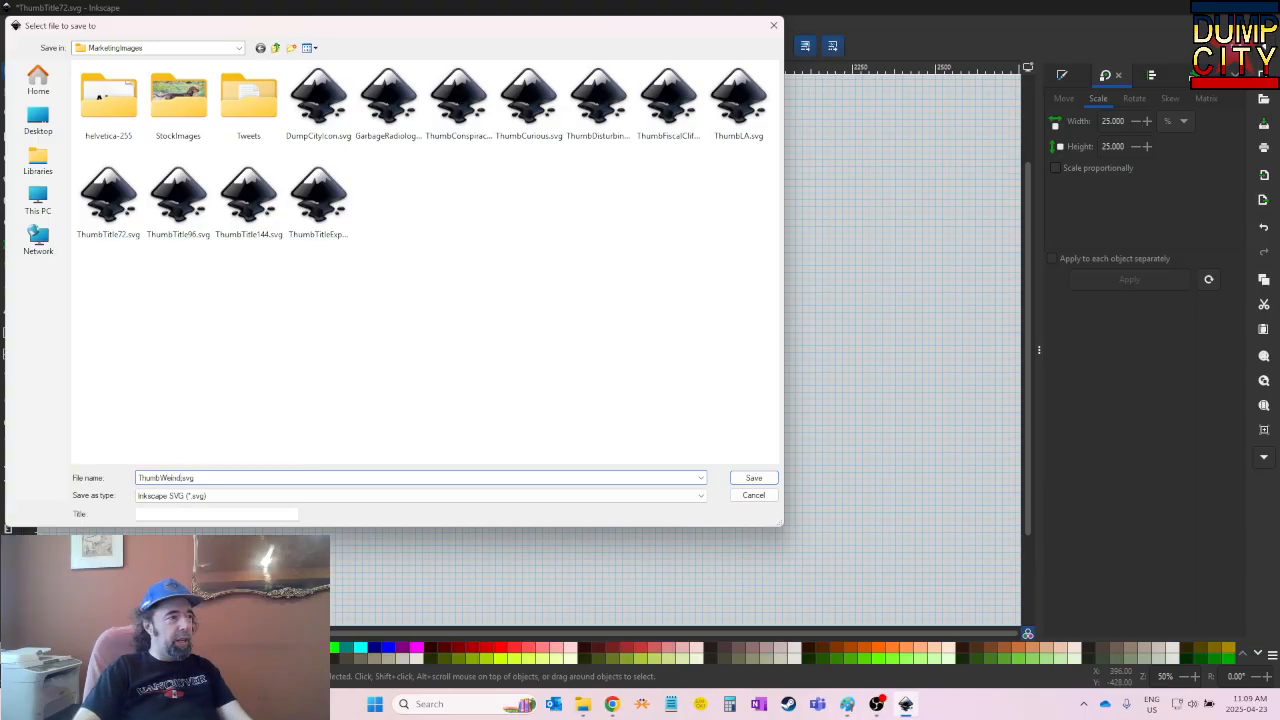
pyautogui.write('der')
pyautogui.press('BackSpace')
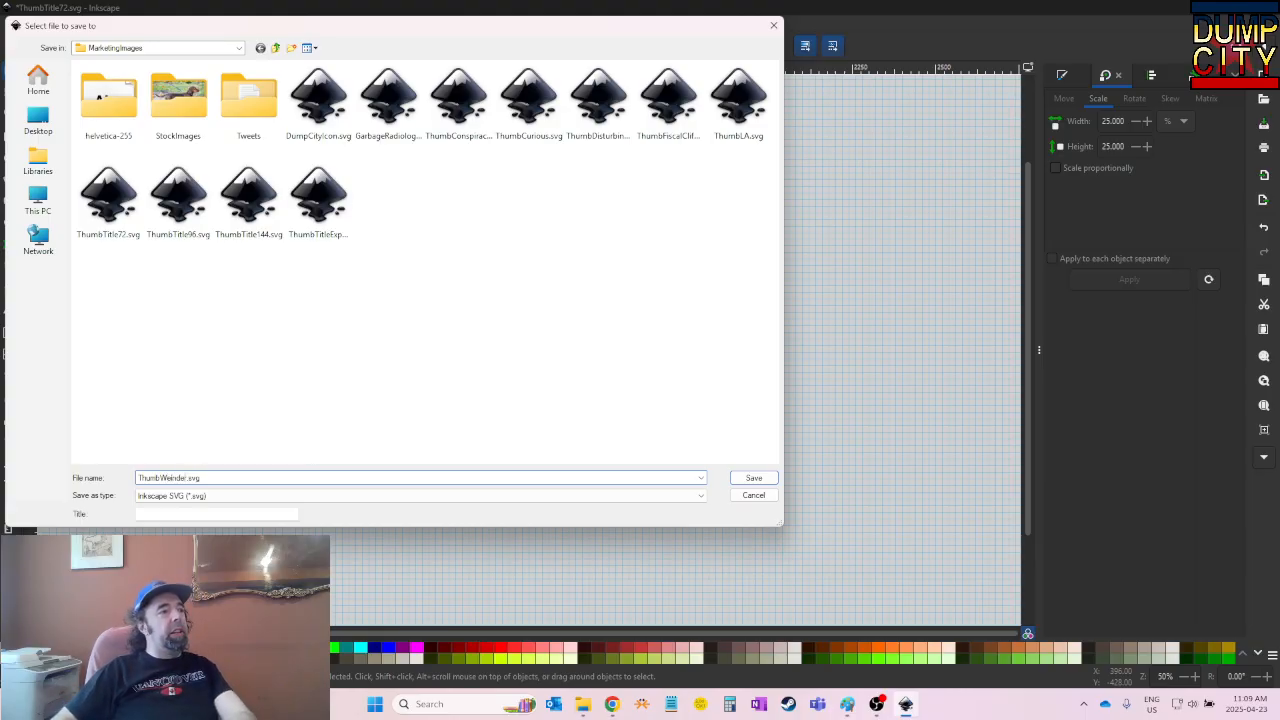
pyautogui.press('BackSpace')
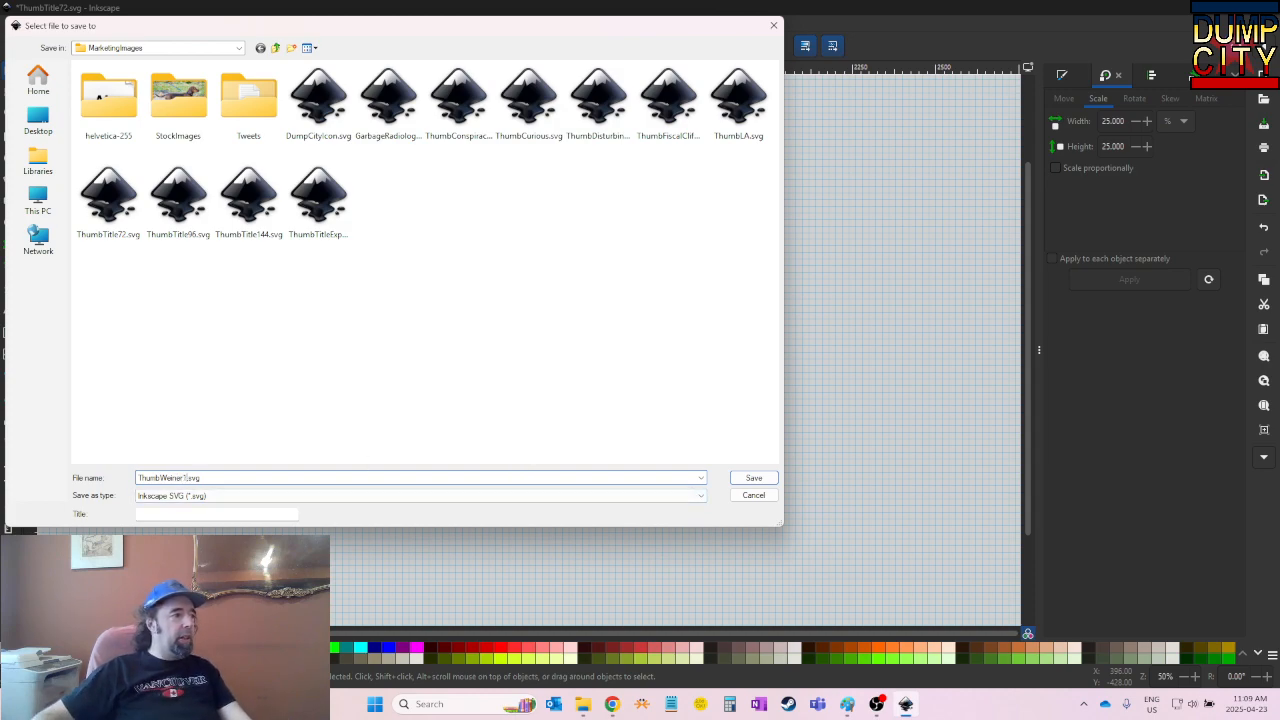
pyautogui.click(752, 478)
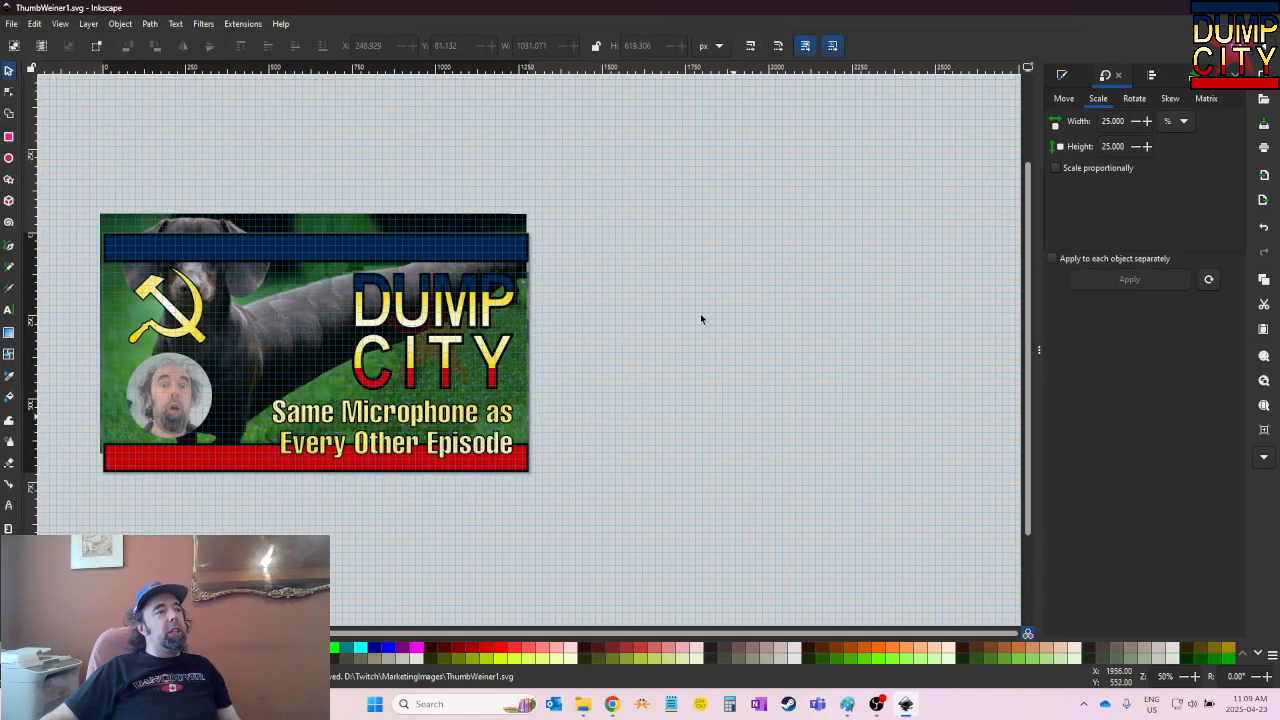
# Move the dachshund image to X 0, Y 0 so it fills the page
pyautogui.click(455, 232)
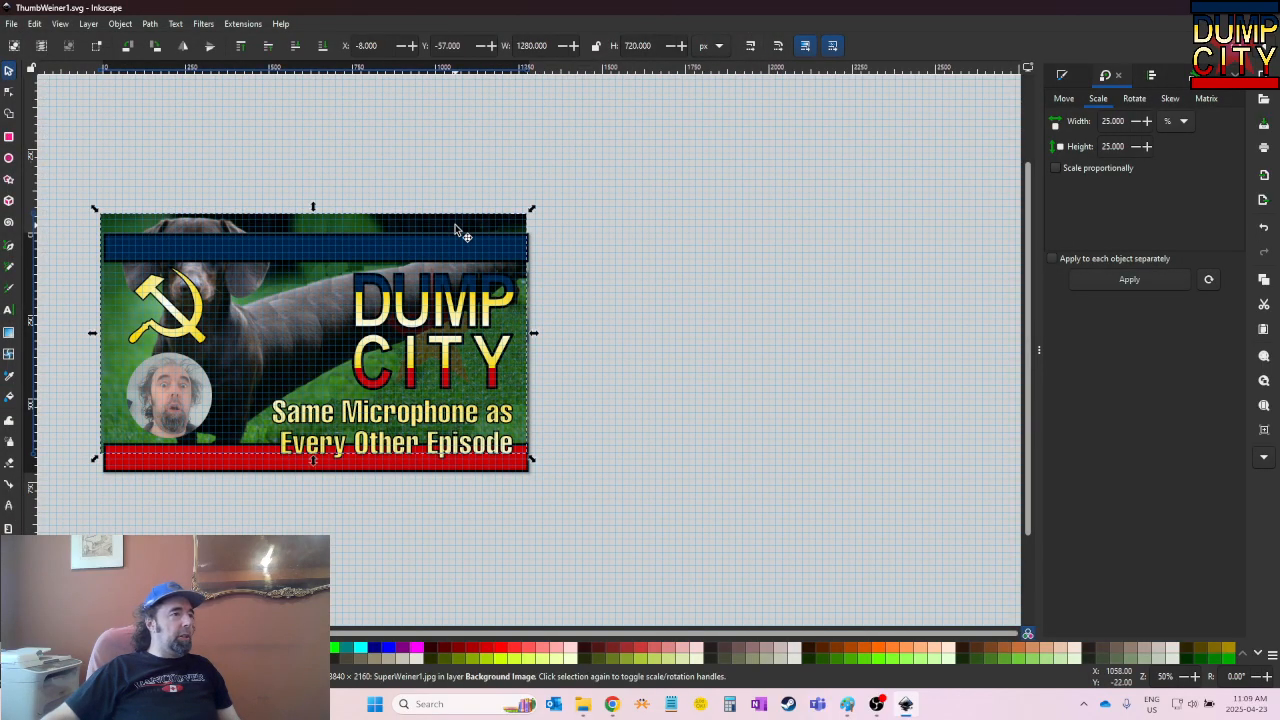
pyautogui.moveTo(455, 229); pyautogui.dragTo(461, 249)
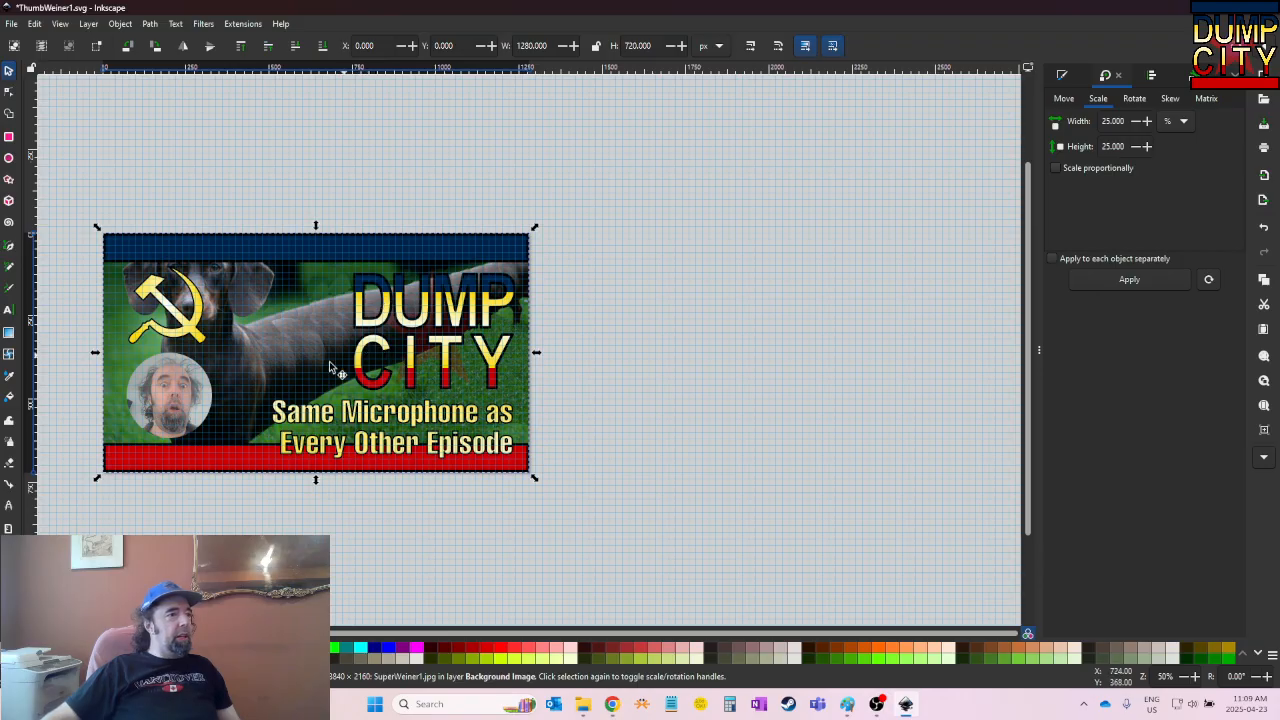
# Hide the round portrait imageBrento, the hammer and sickle pathSickle, and the rectBlue and rectRed bars
pyautogui.click(187, 410)
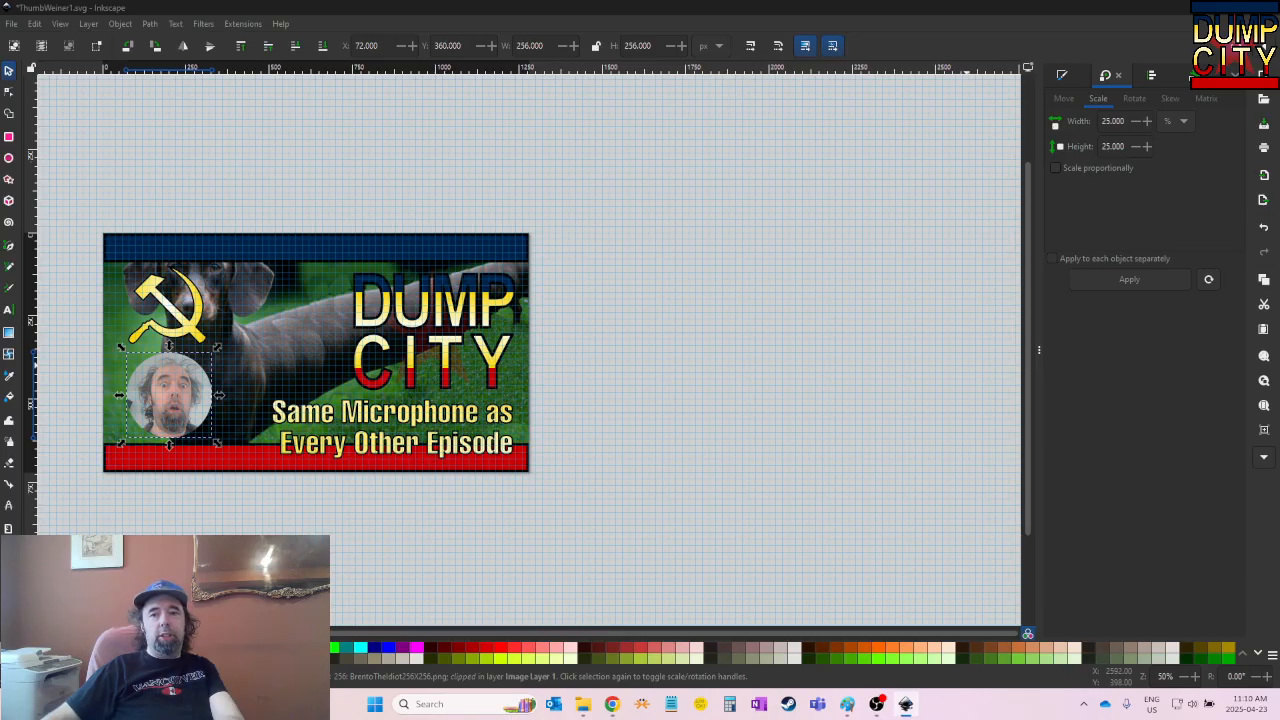
pyautogui.moveTo(1279, 102); pyautogui.dragTo(691, 165)
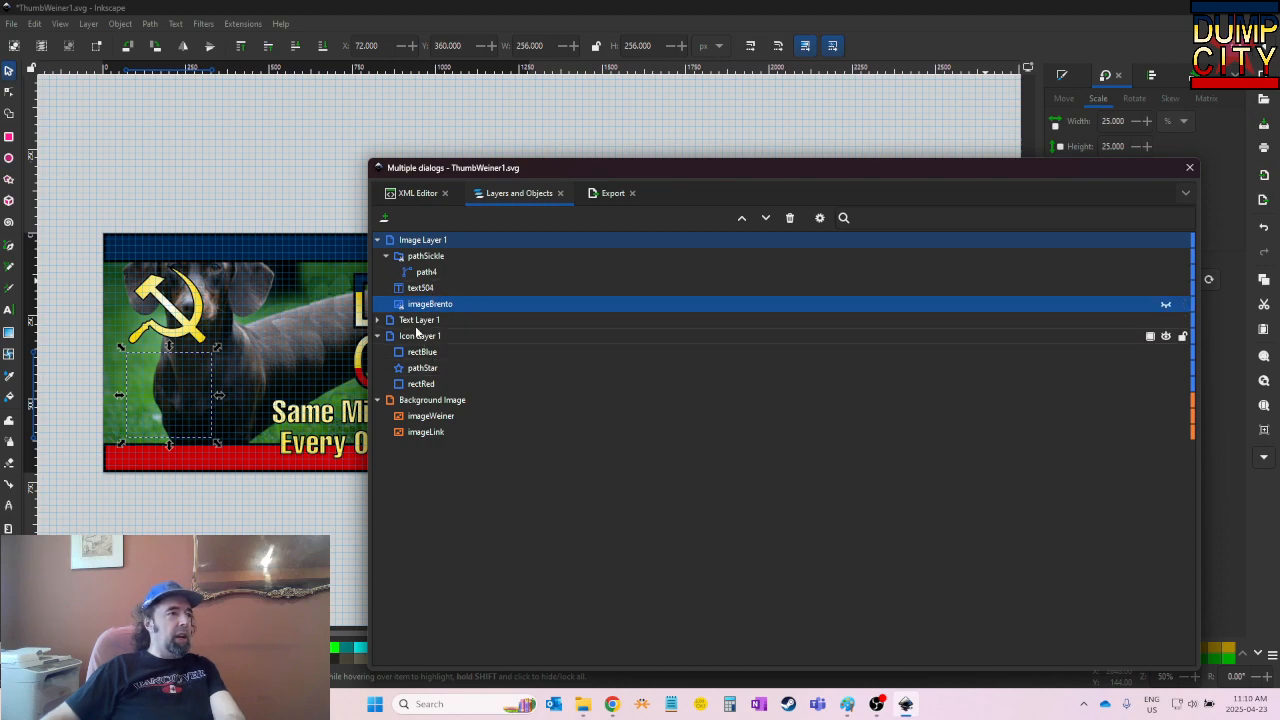
pyautogui.click(428, 257)
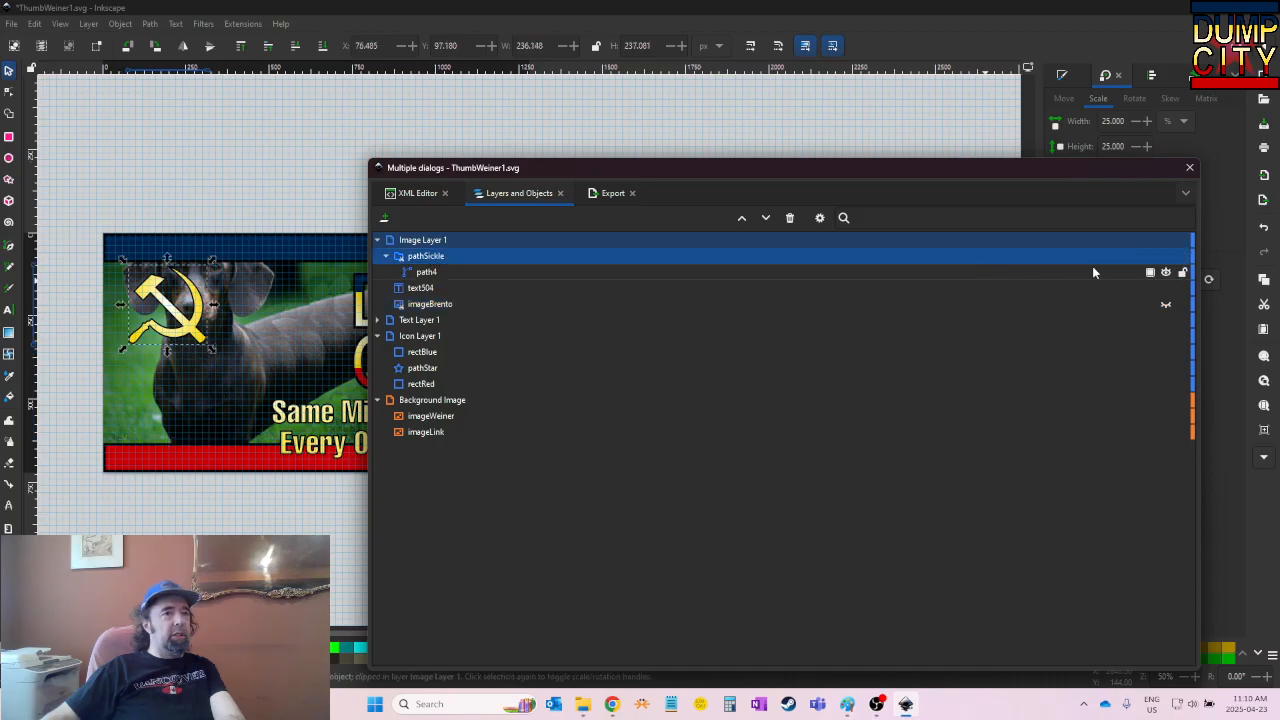
pyautogui.click(1166, 256)
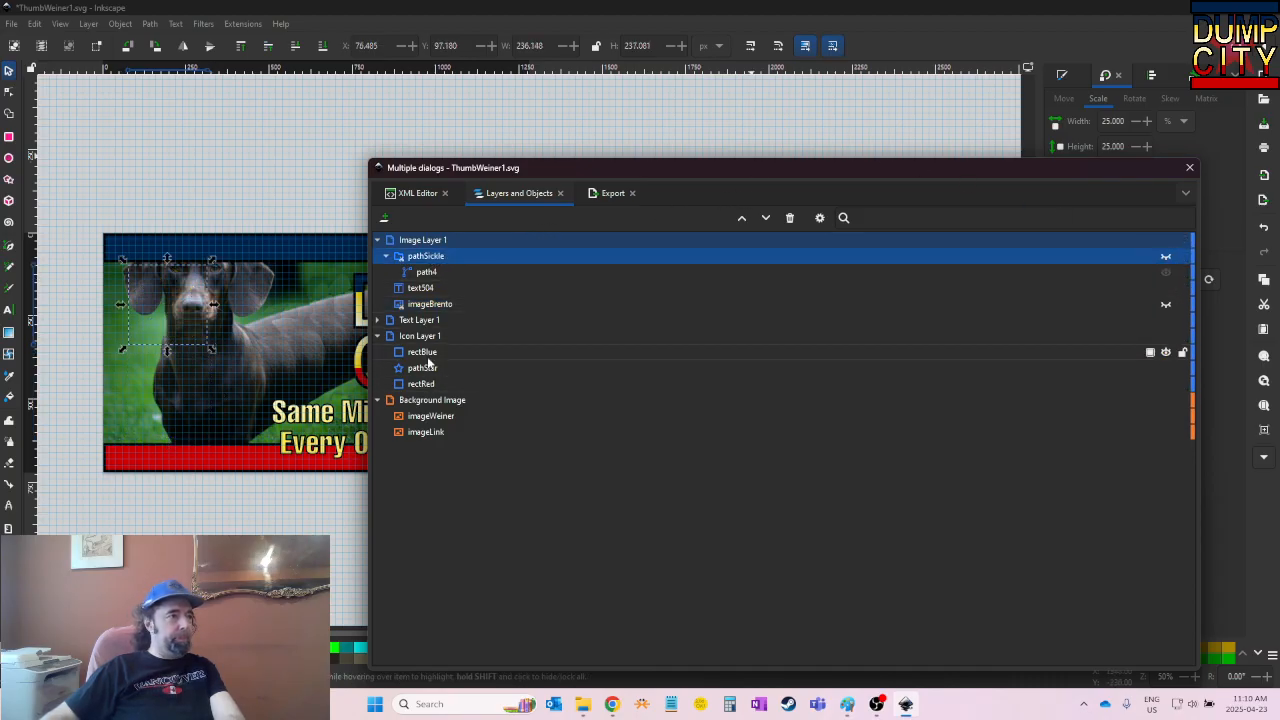
pyautogui.click(510, 352)
pyautogui.click(1166, 354)
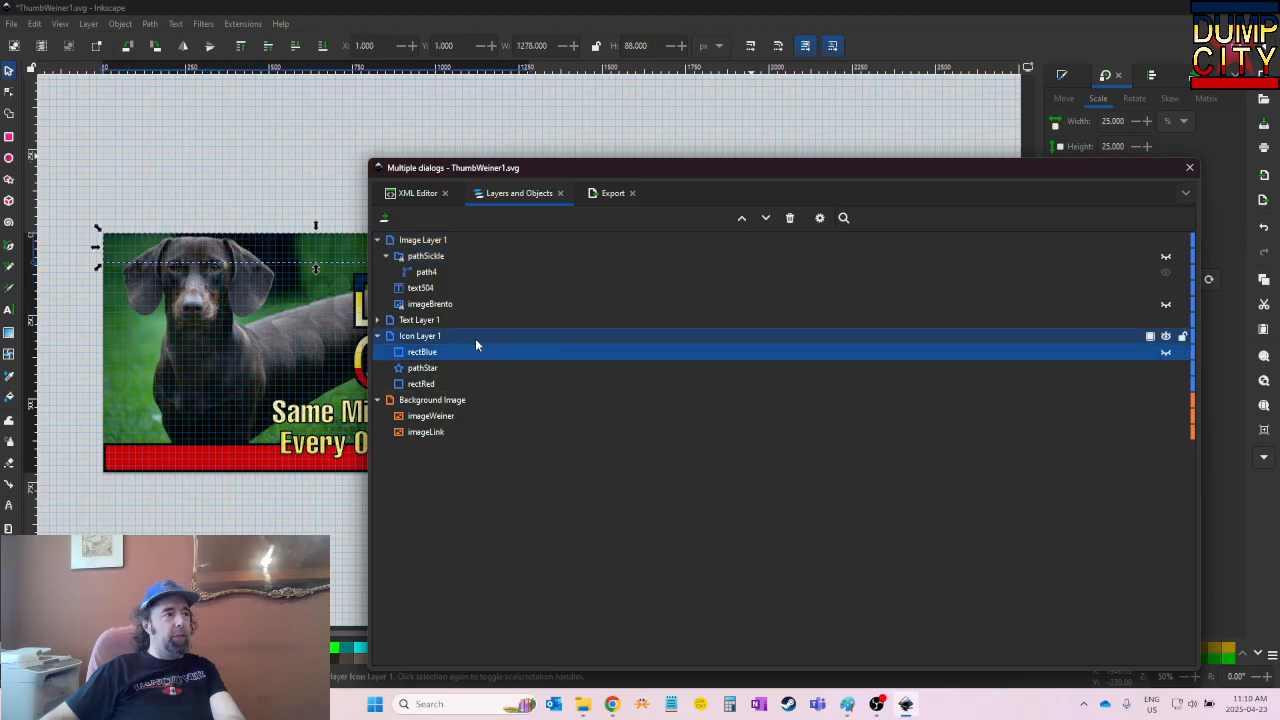
pyautogui.click(433, 383)
pyautogui.click(1166, 384)
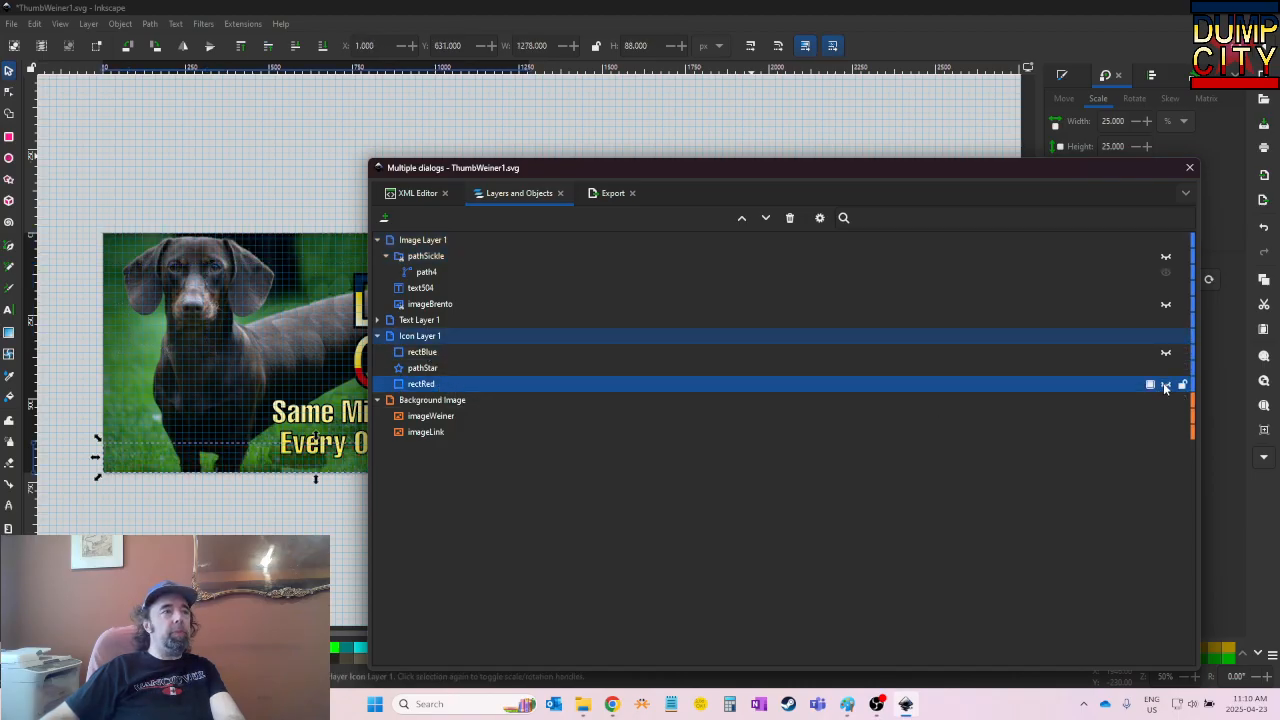
# Move the layers dialog clear of the thumbnail and select the "Same Microphone as Every Other Episode" text
pyautogui.moveTo(613, 177); pyautogui.dragTo(750, 181)
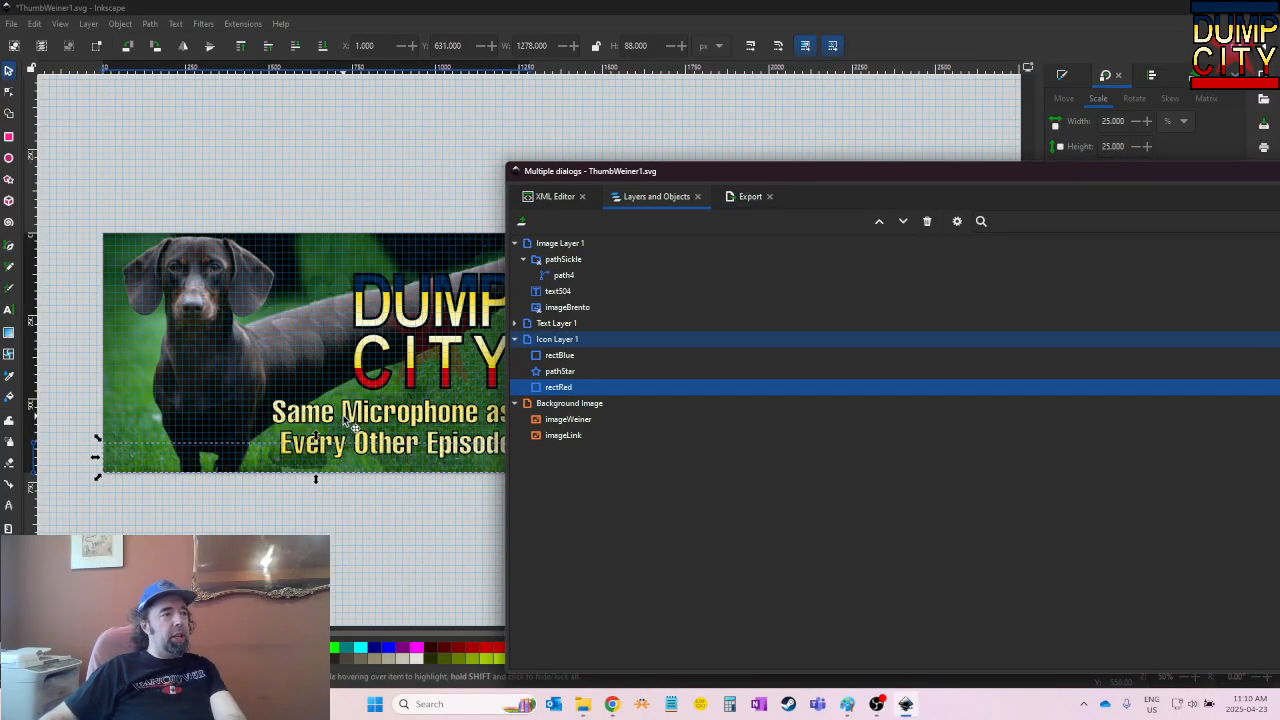
pyautogui.click(343, 427)
pyautogui.moveTo(711, 170); pyautogui.dragTo(858, 192)
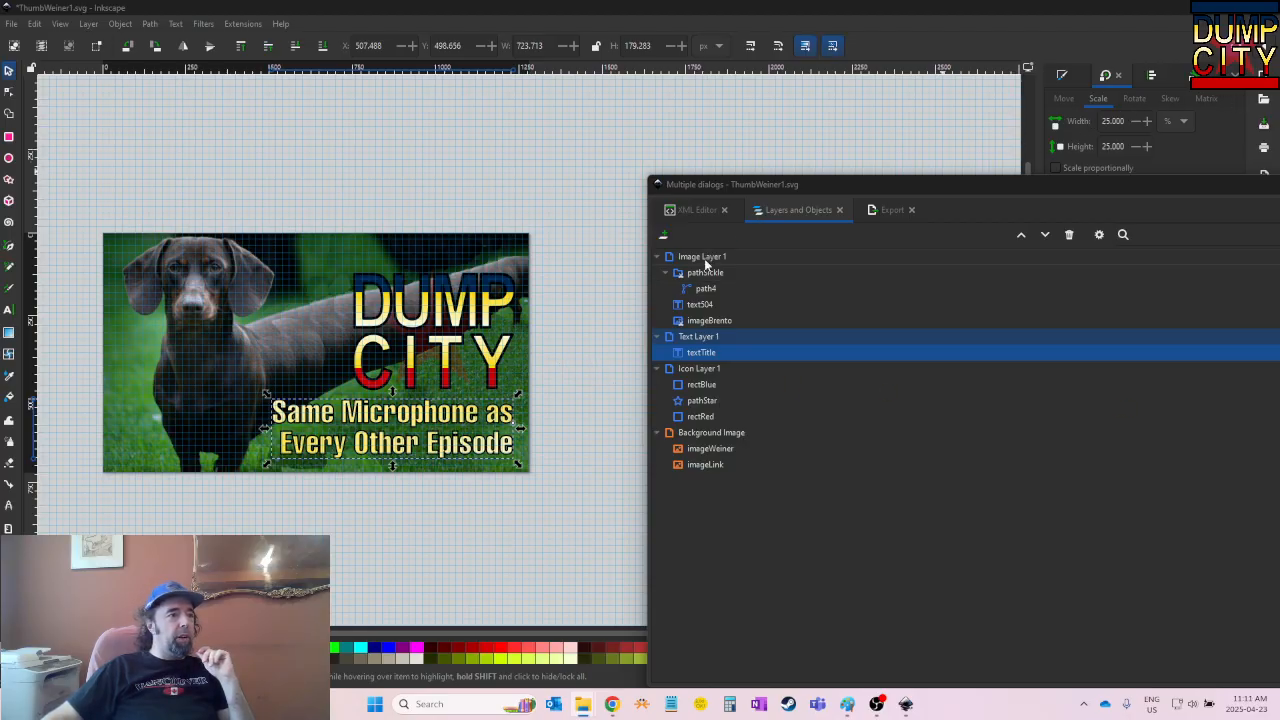
# Paste the copied yellow warning triangle into Icon Layer 1 beside the DUMP CITY text
pyautogui.click(704, 369)
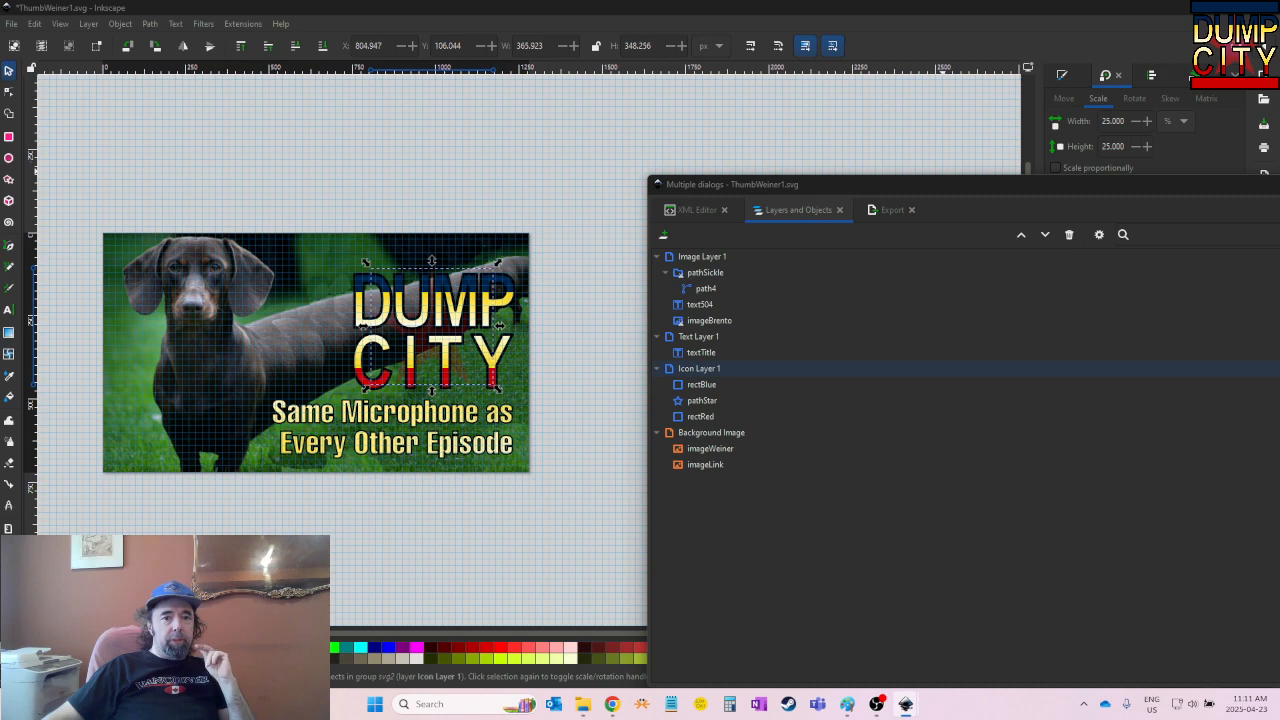
pyautogui.hotkey('ctrl', 'v')
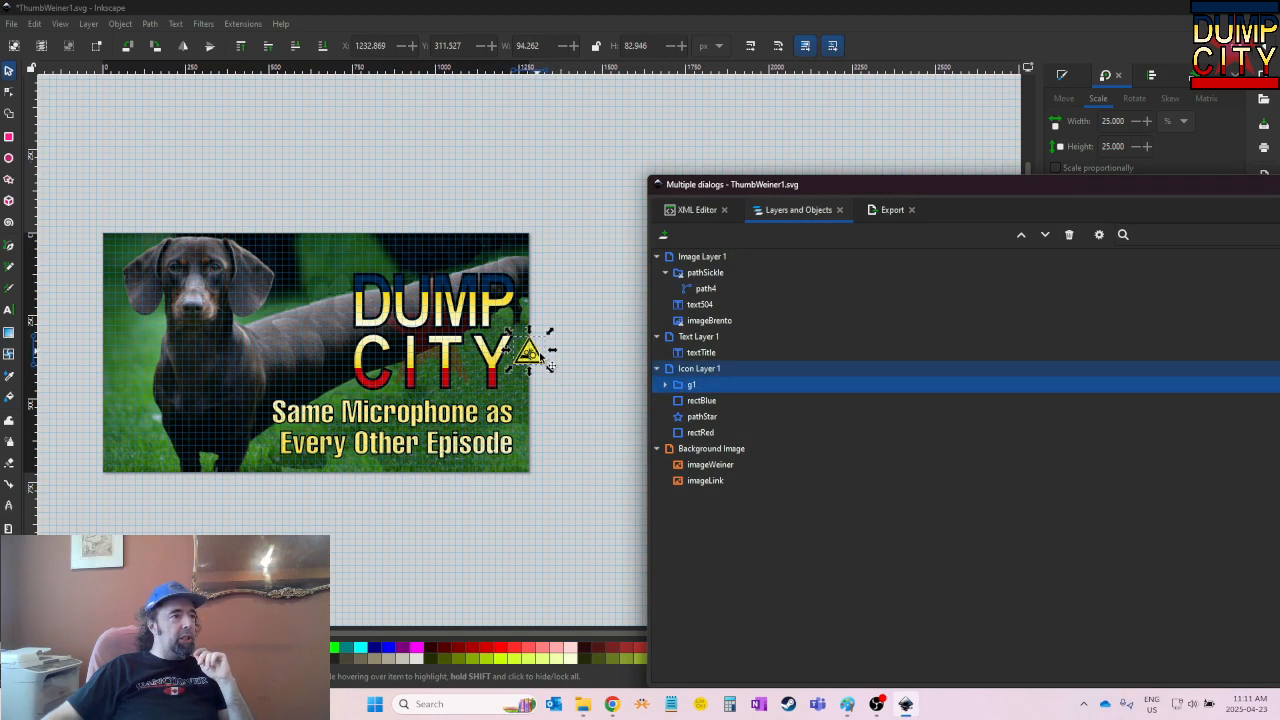
pyautogui.moveTo(510, 366)
pyautogui.mouseDown()
pyautogui.moveTo(350, 366)
pyautogui.moveTo(512, 368)
pyautogui.mouseUp()
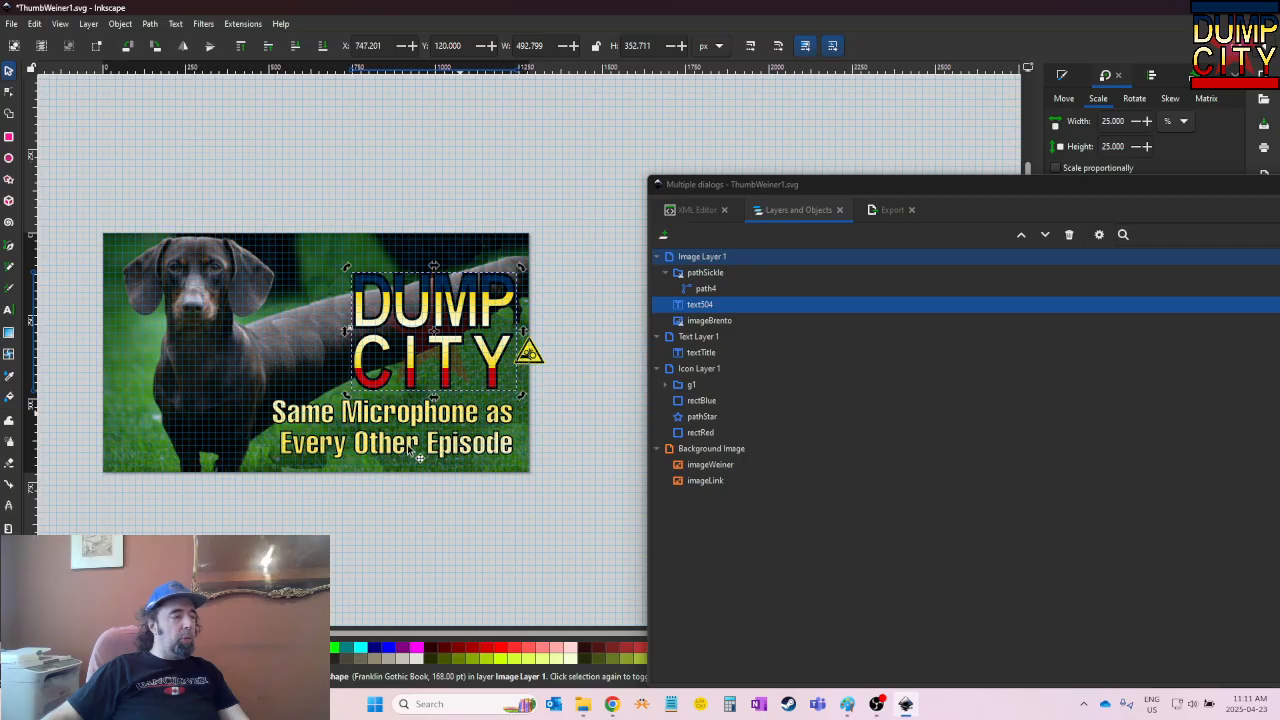
# Move the DUMP CITY text to about X 557, Y 60 and the small gear warning triangle to about X 1007, Y 398
pyautogui.press('z')
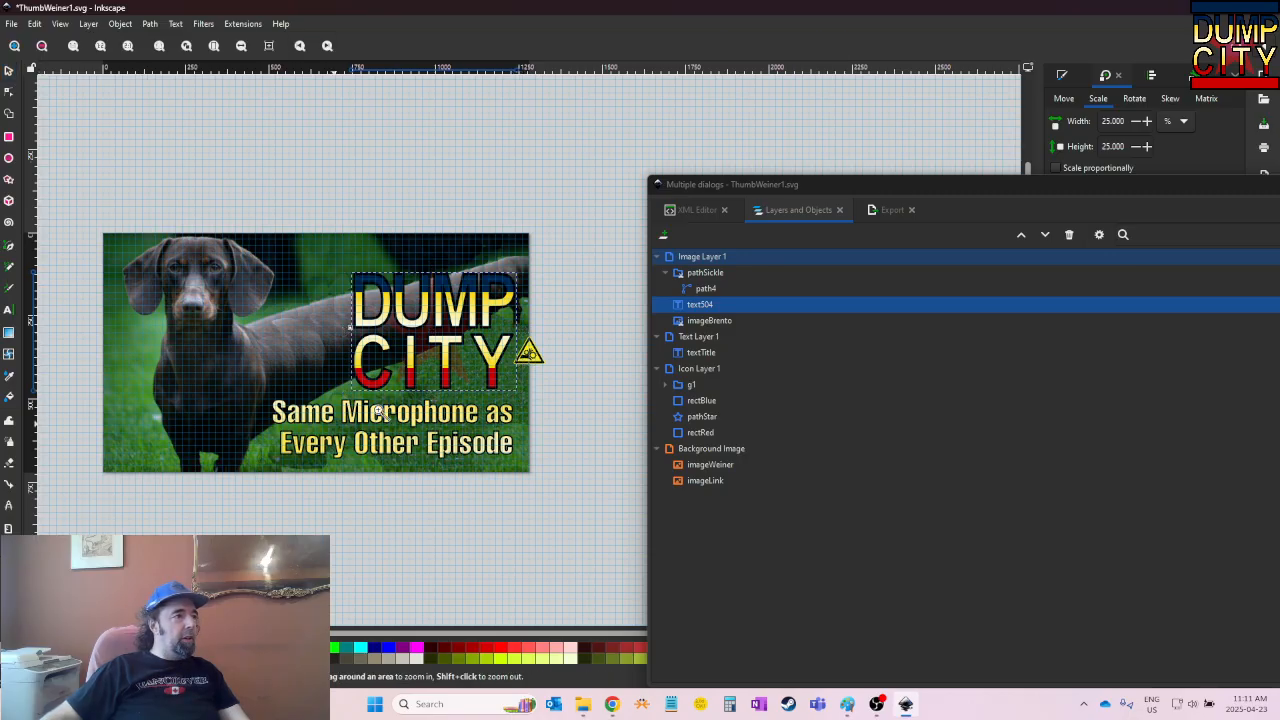
pyautogui.click(550, 352)
pyautogui.click(540, 499)
pyautogui.click(529, 452)
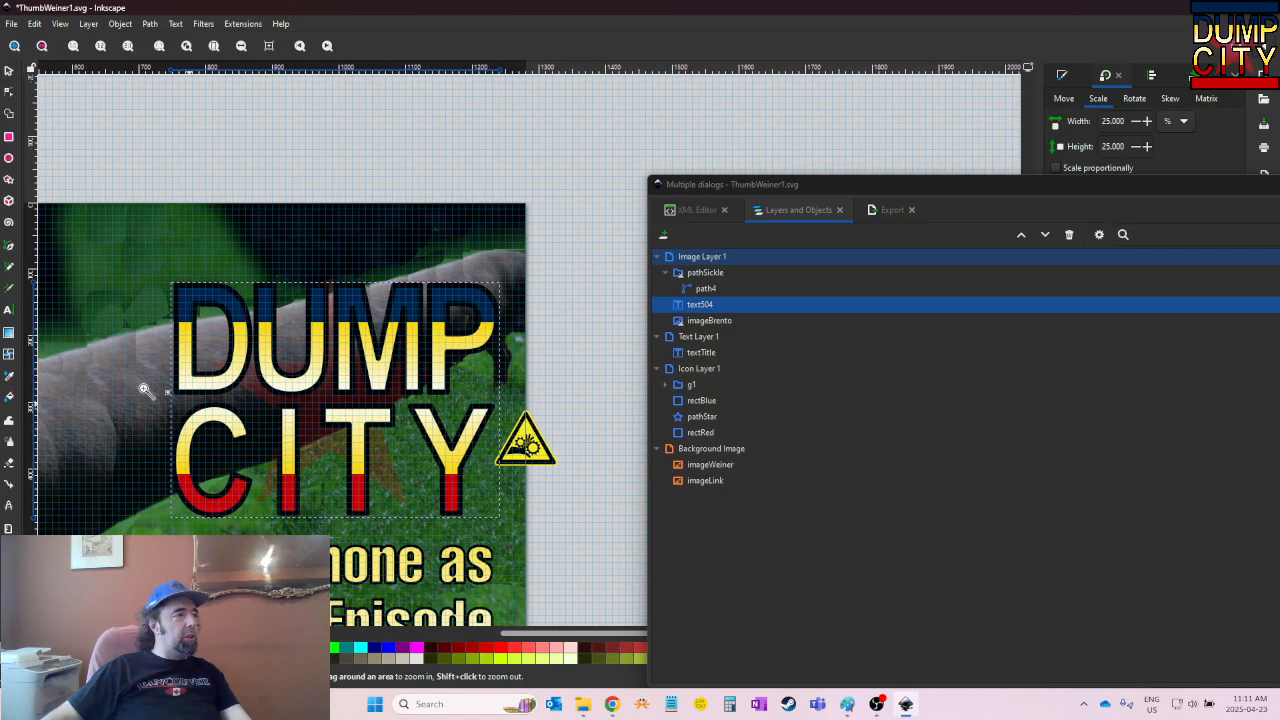
pyautogui.click(8, 70)
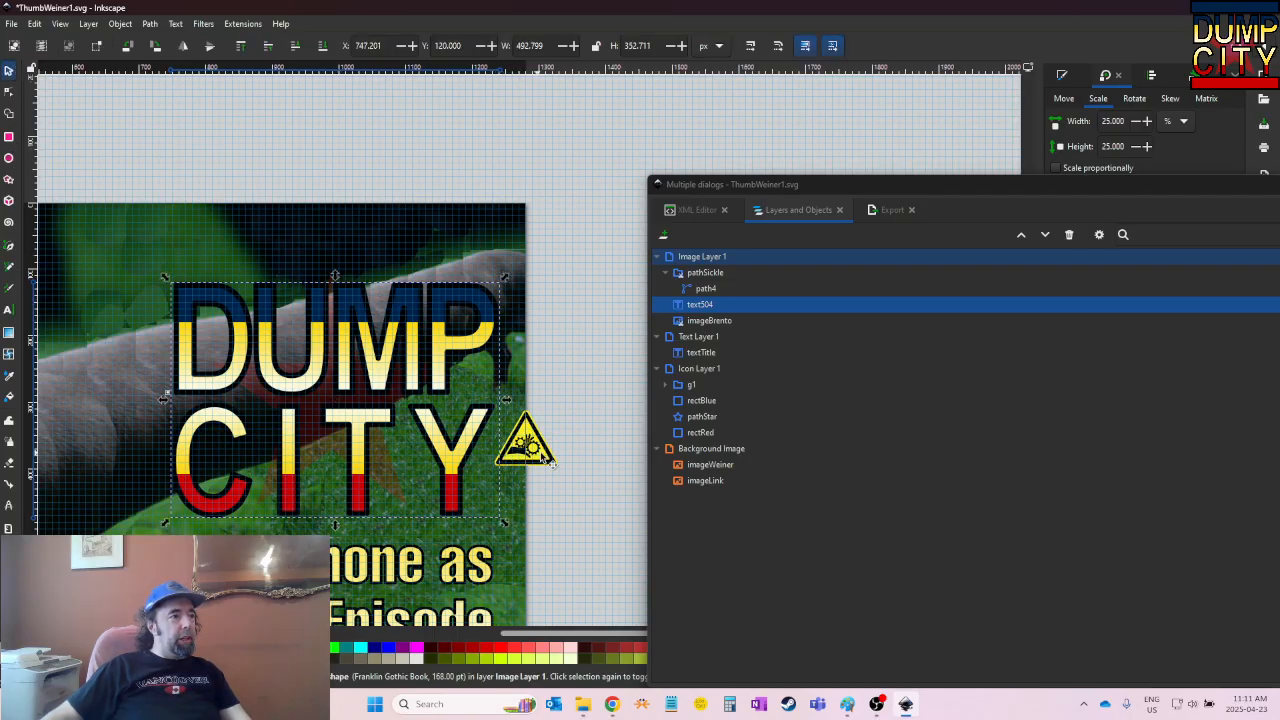
pyautogui.moveTo(413, 370); pyautogui.dragTo(366, 322)
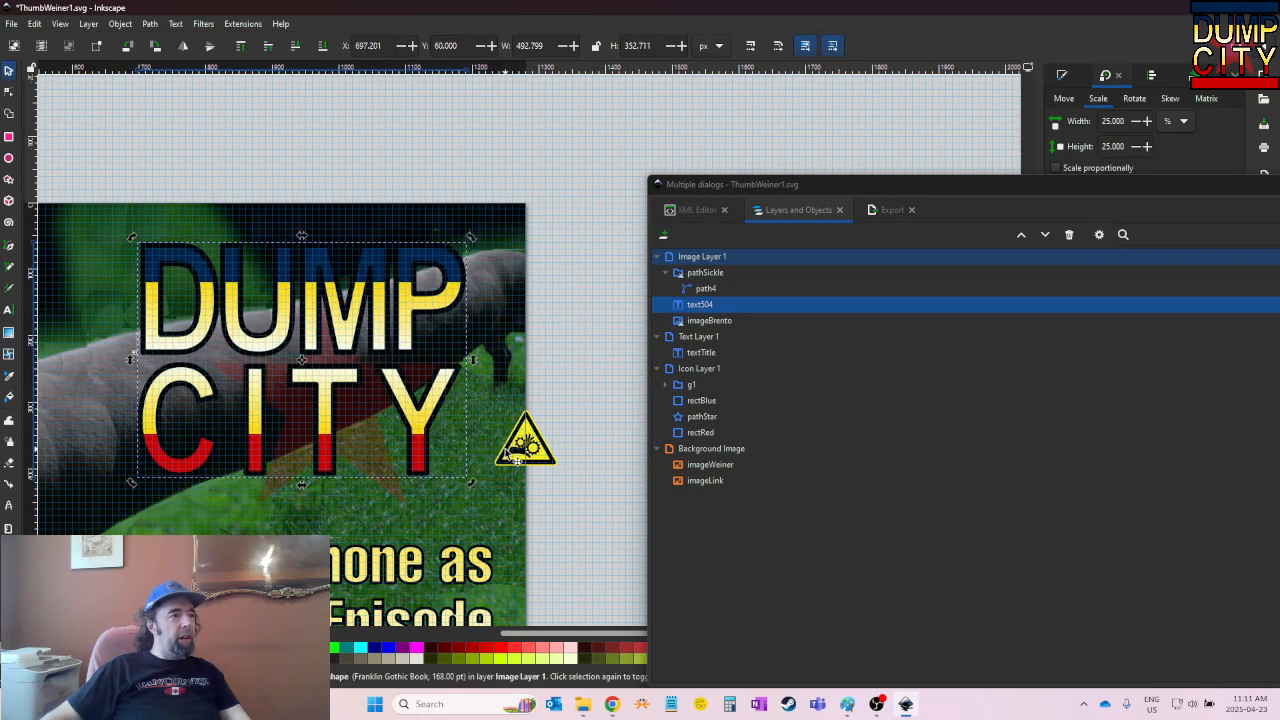
pyautogui.hotkey('shift', 'Left')
pyautogui.hotkey('shift', 'Left')
pyautogui.hotkey('shift', 'Left')
pyautogui.hotkey('shift', 'Left')
pyautogui.hotkey('shift', 'Left')
pyautogui.hotkey('shift', 'Left')
pyautogui.hotkey('shift', 'Left')
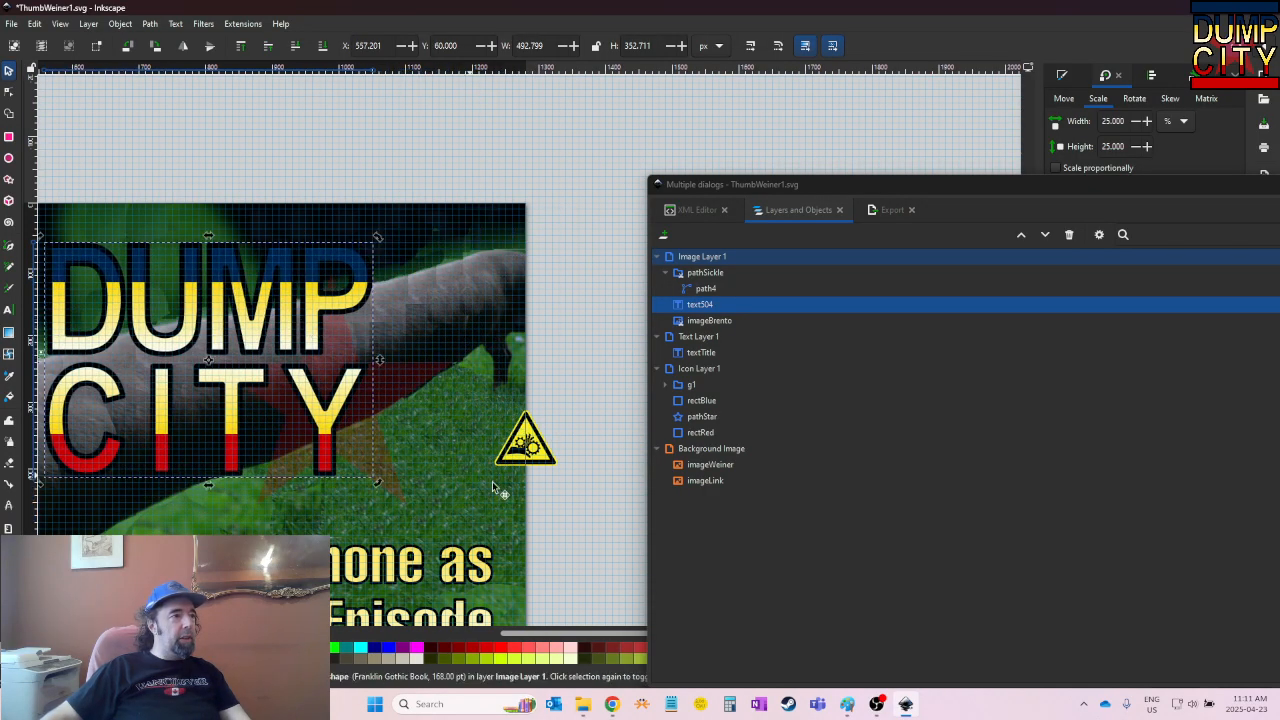
pyautogui.click(519, 463)
pyautogui.moveTo(514, 462); pyautogui.dragTo(364, 519)
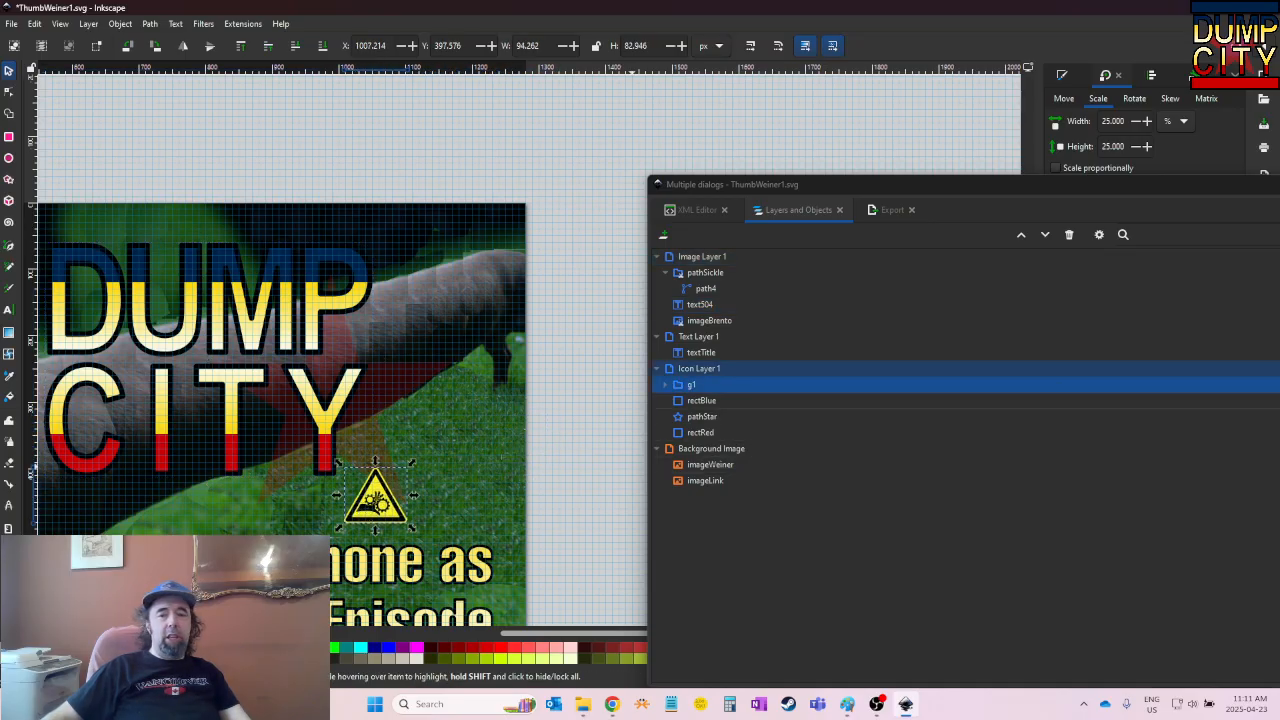
# Paste the round radiation symbol and the orange radiation triangle into Icon Layer 1, and move the triangle just below the CITY lettering
pyautogui.hotkey('alt', 'Tab')
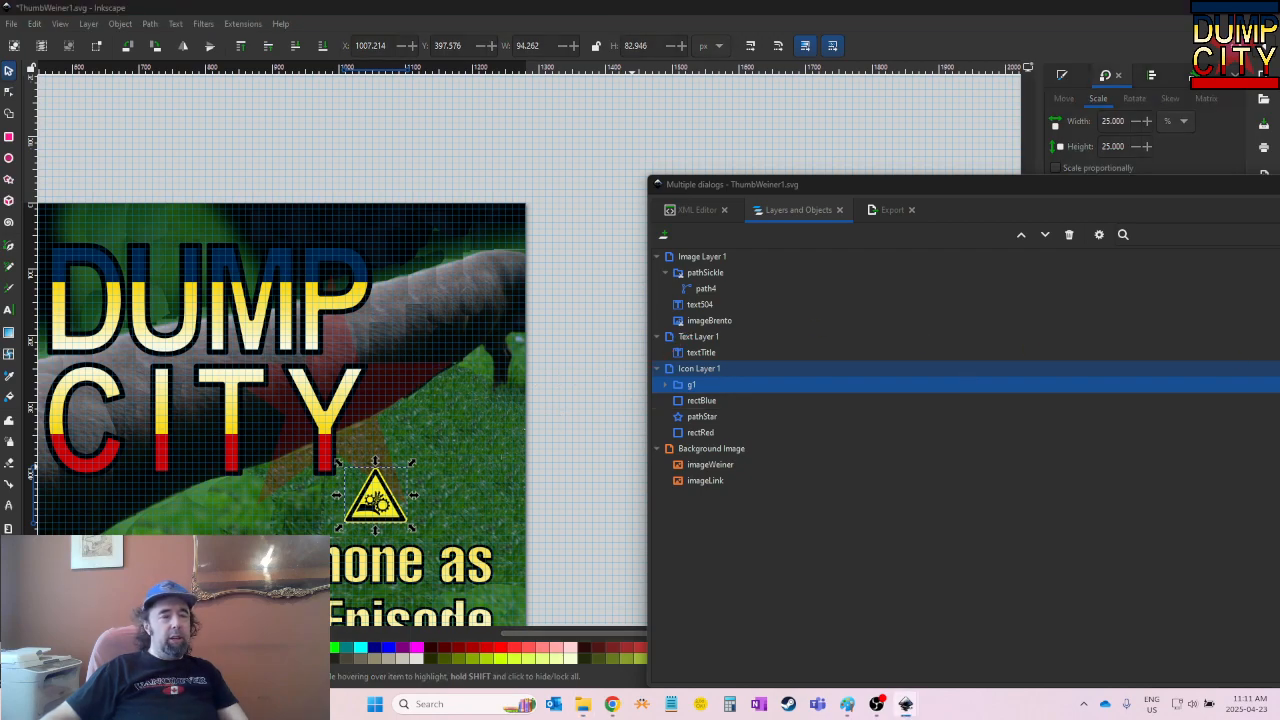
pyautogui.hotkey('ctrl', 'v')
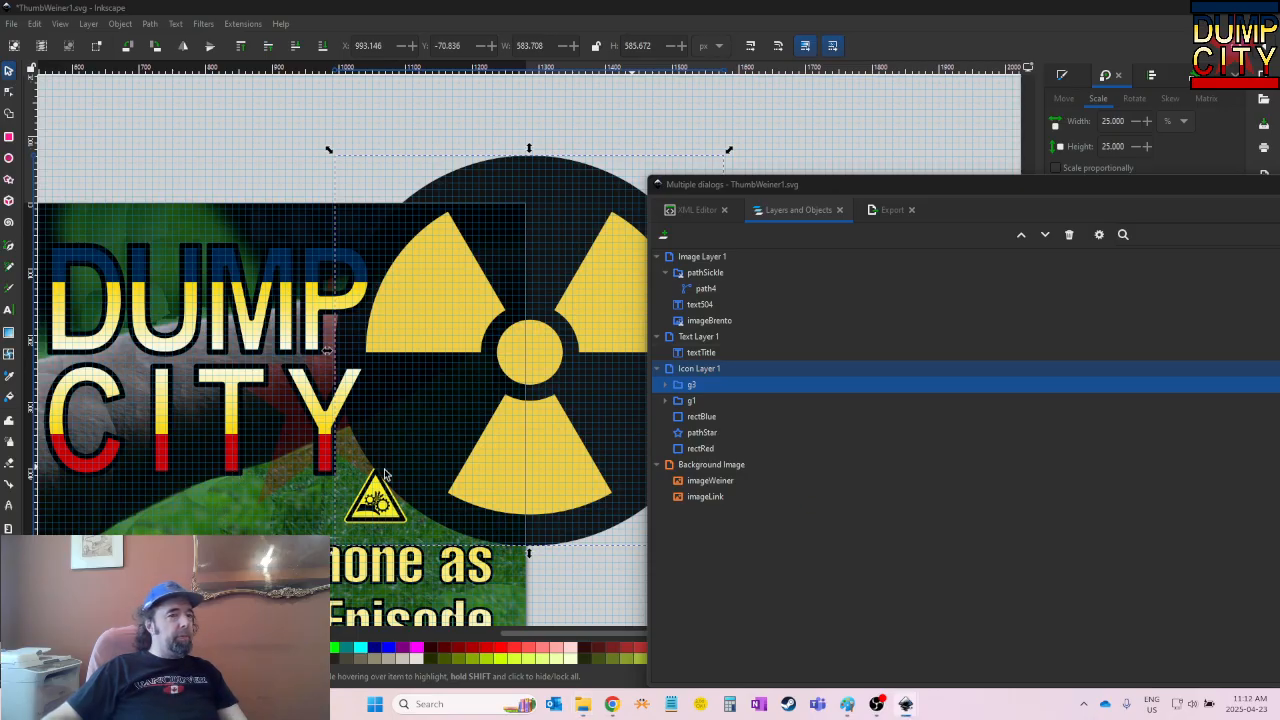
pyautogui.hotkey('ctrl', 'v')
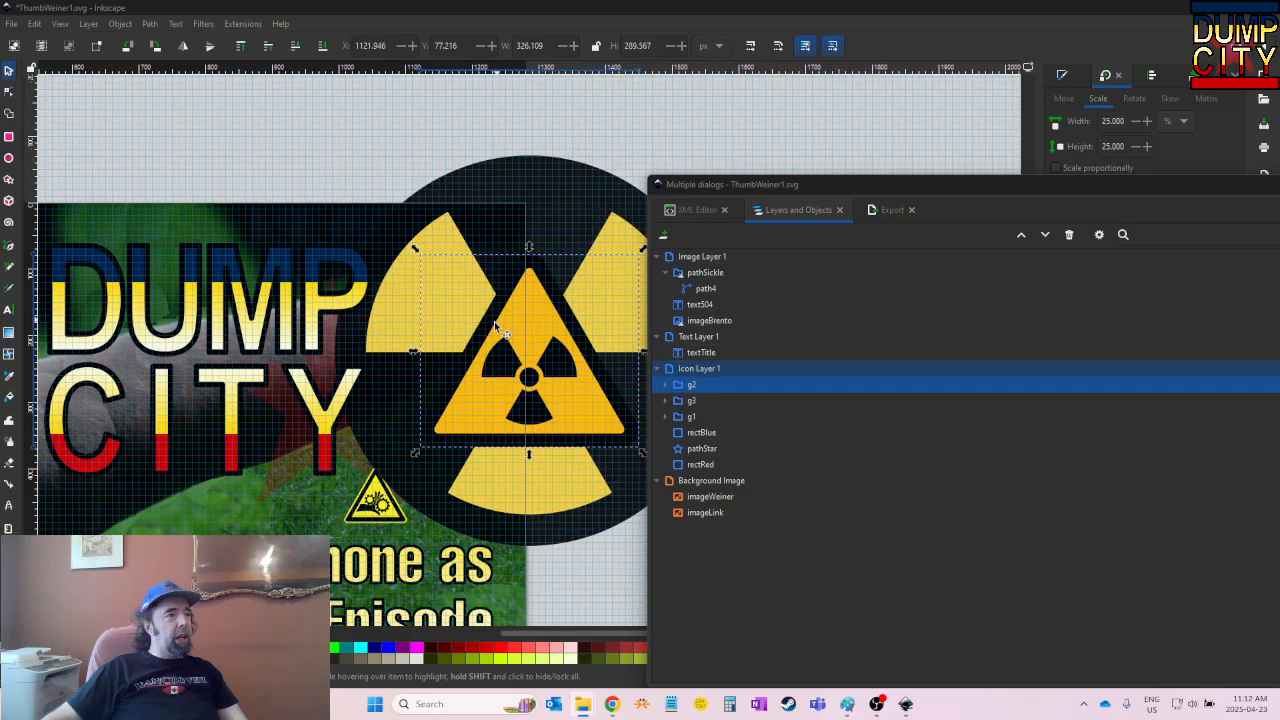
pyautogui.moveTo(516, 372); pyautogui.dragTo(116, 530)
# Delete the small gear warning triangle and the large round radiation symbol, moving the layers dialog off the drawing
pyautogui.click(375, 497)
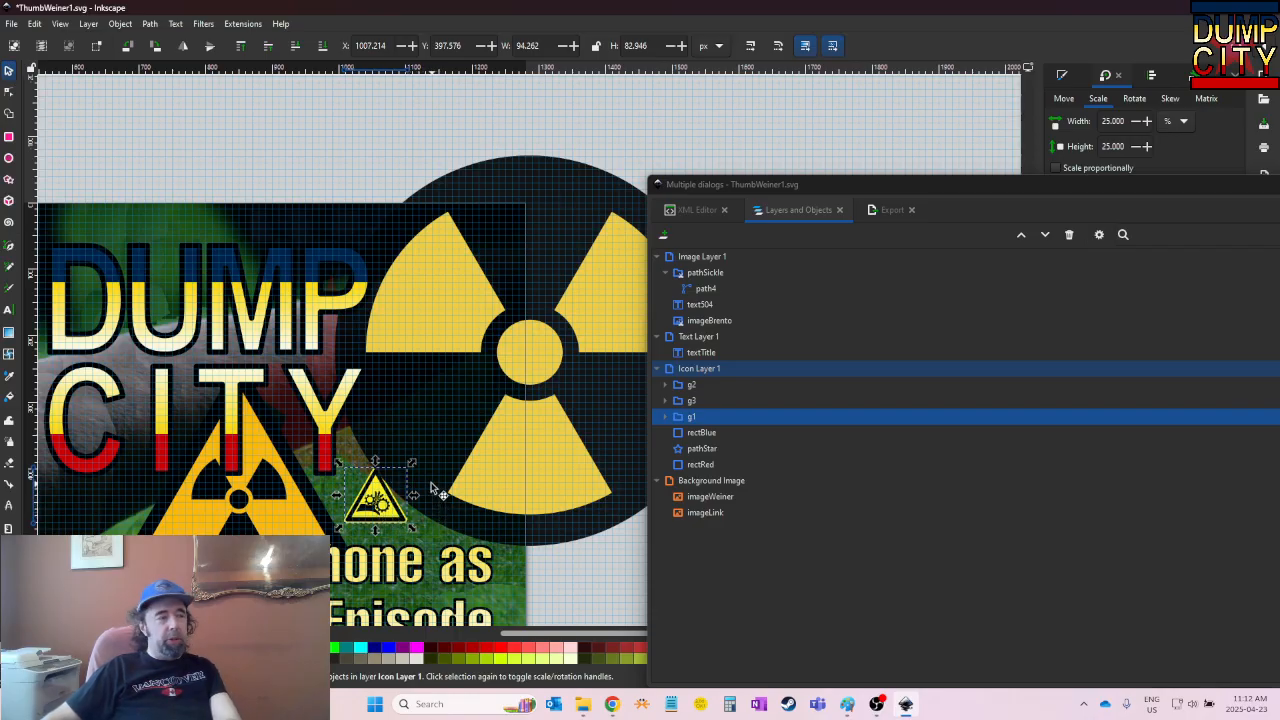
pyautogui.press('Delete')
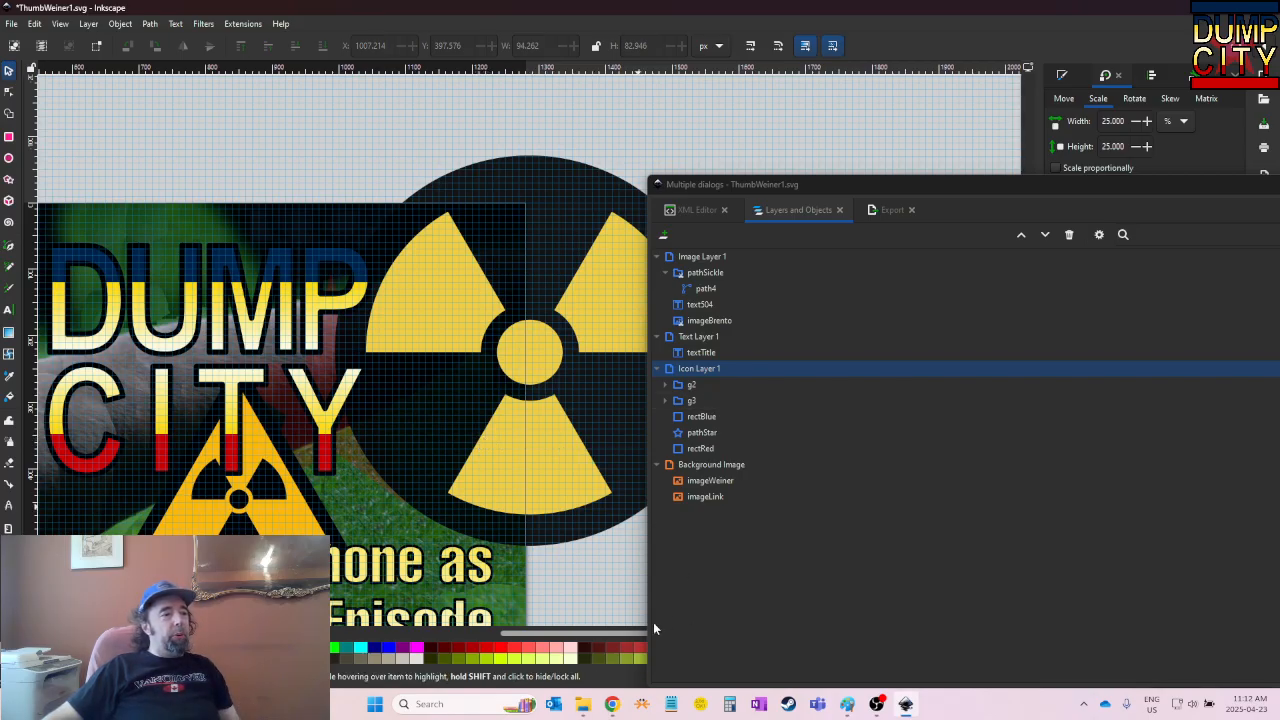
pyautogui.moveTo(640, 632); pyautogui.dragTo(517, 639)
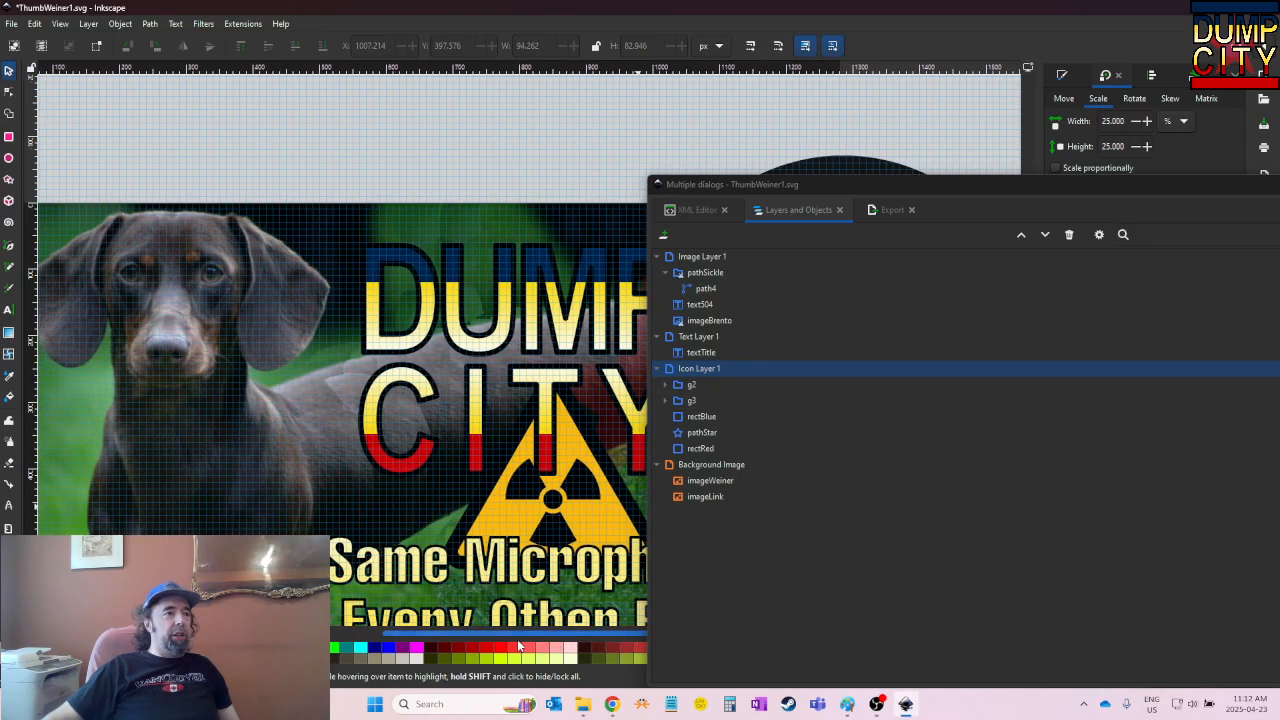
pyautogui.moveTo(992, 184); pyautogui.dragTo(1279, 135)
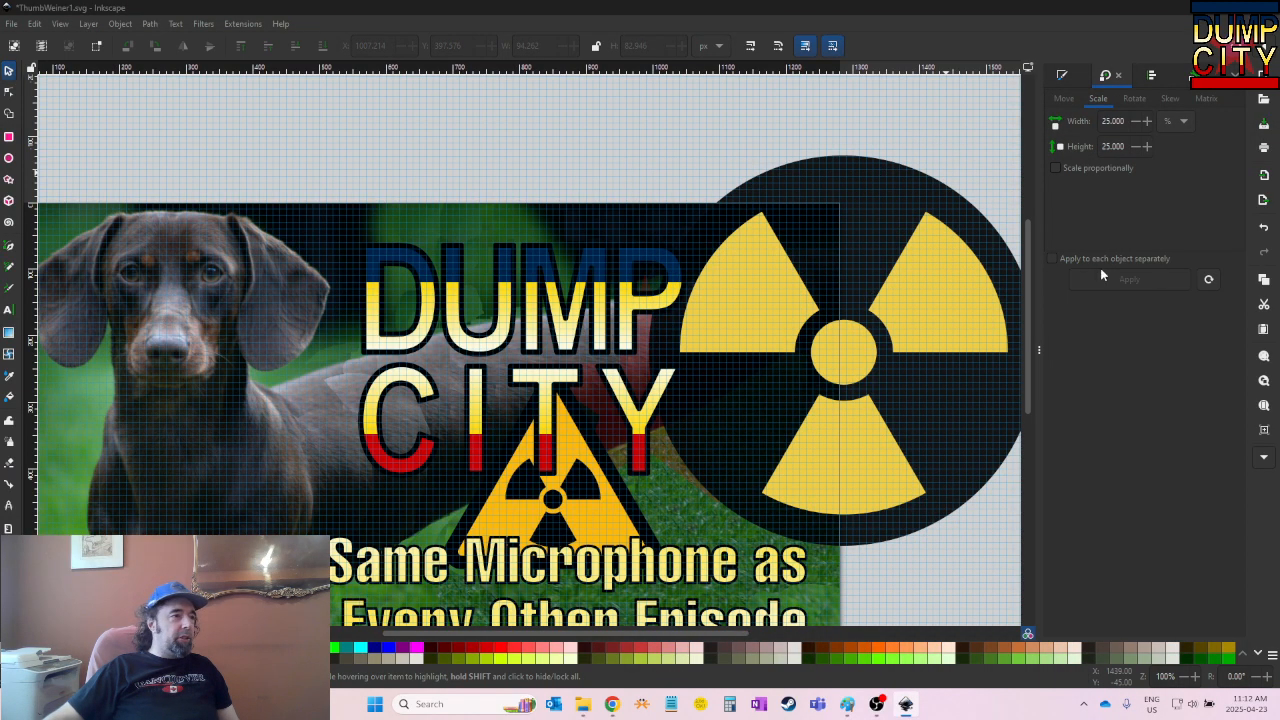
pyautogui.click(893, 244)
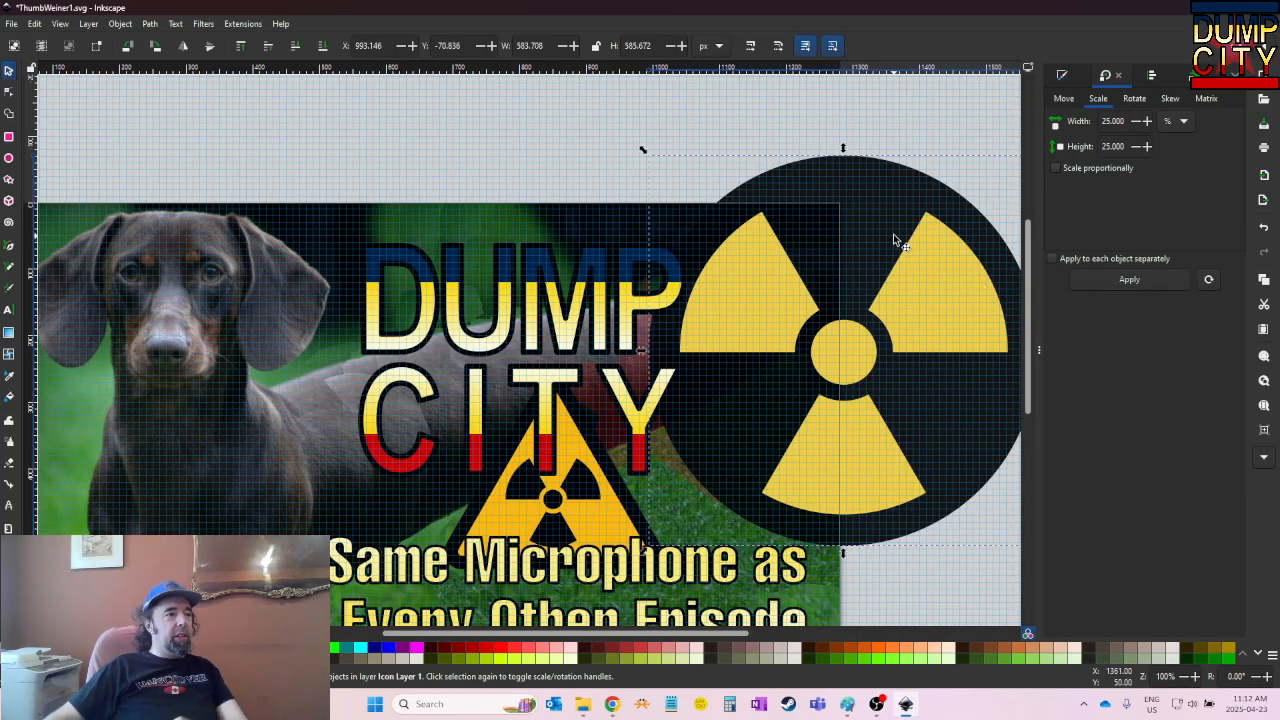
pyautogui.press('Delete')
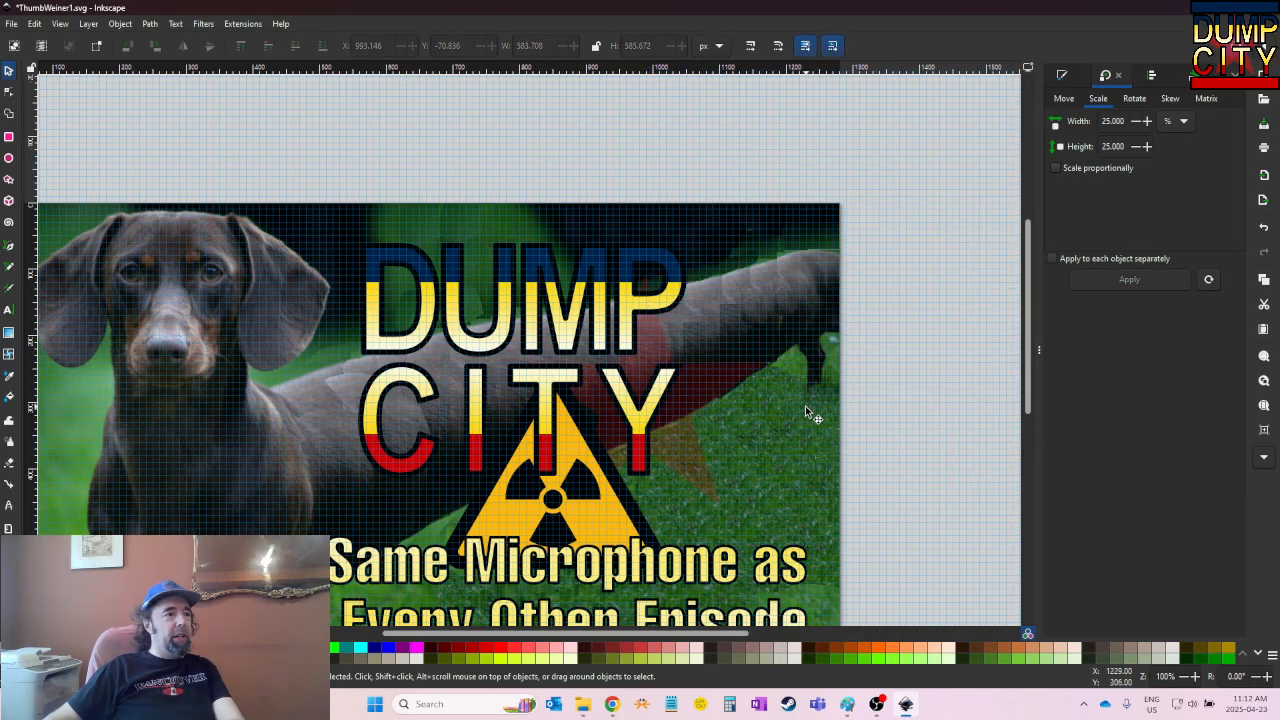
# Move the DUMP CITY text over the dachshund's hindquarters, to about X 755, Y 34
pyautogui.click(690, 567)
pyautogui.scroll(-4, 756, 522)
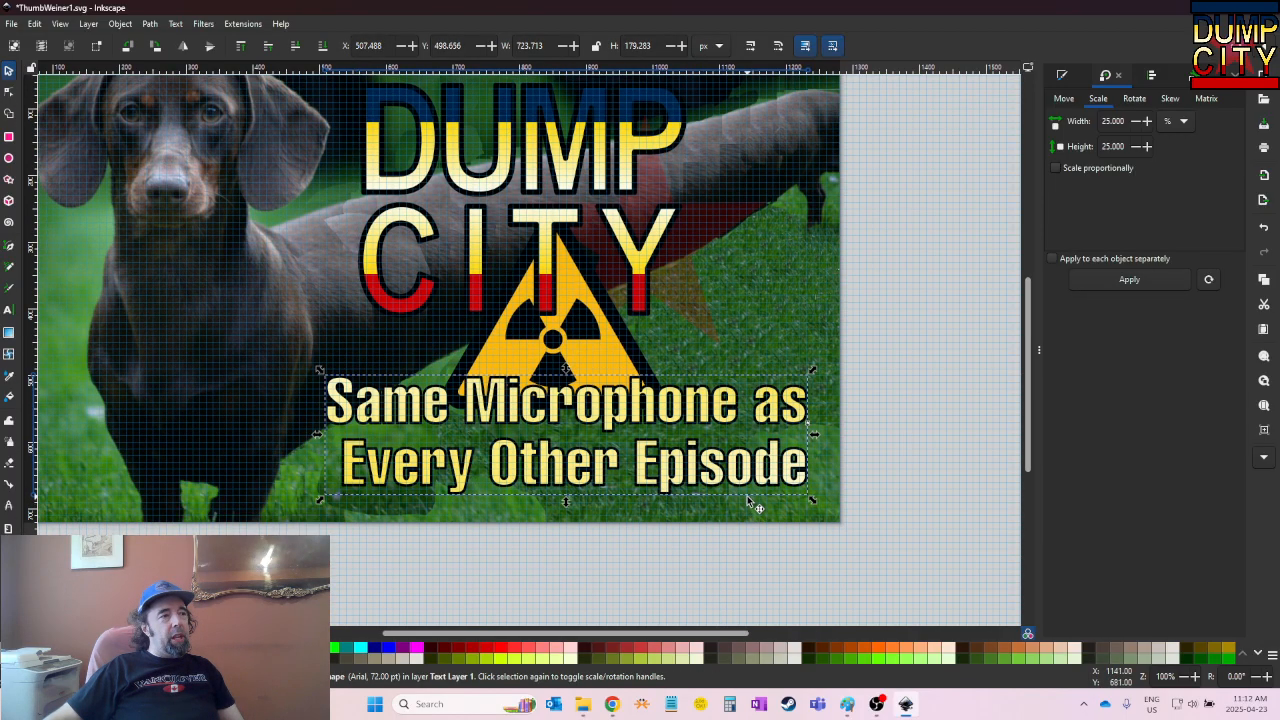
pyautogui.scroll(2, 747, 495)
pyautogui.scroll(-1, 748, 500)
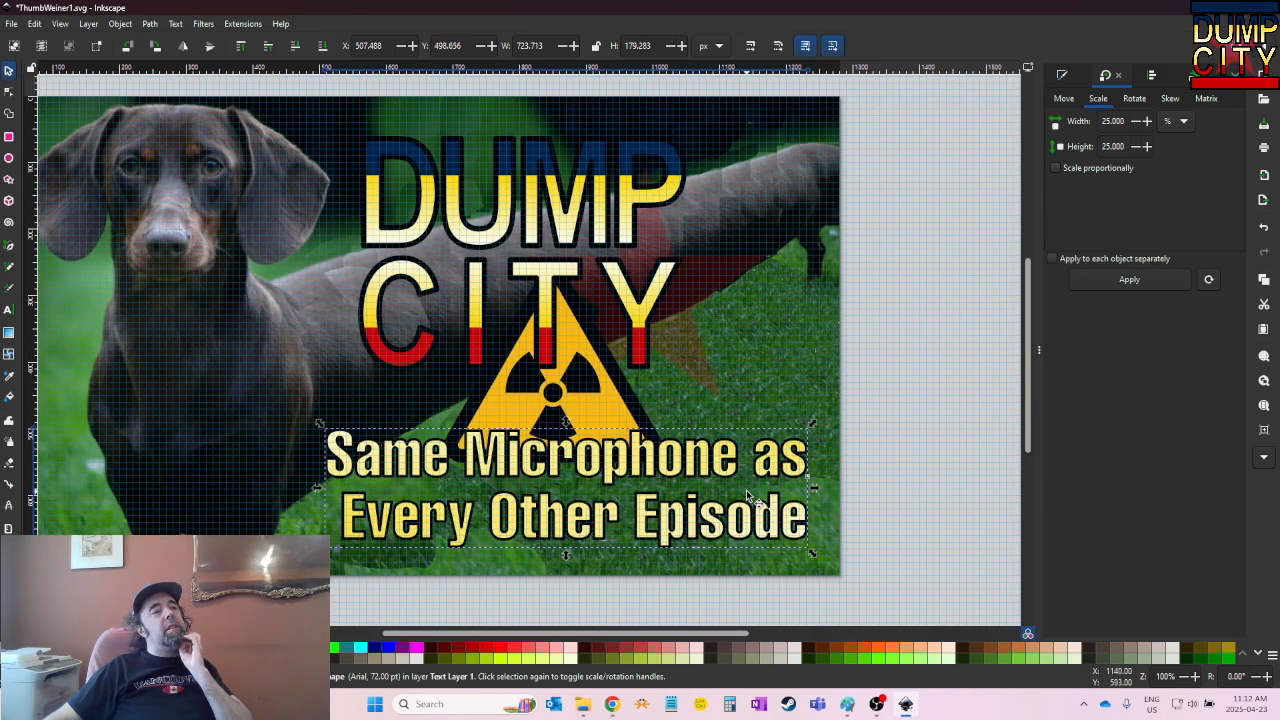
pyautogui.click(538, 226)
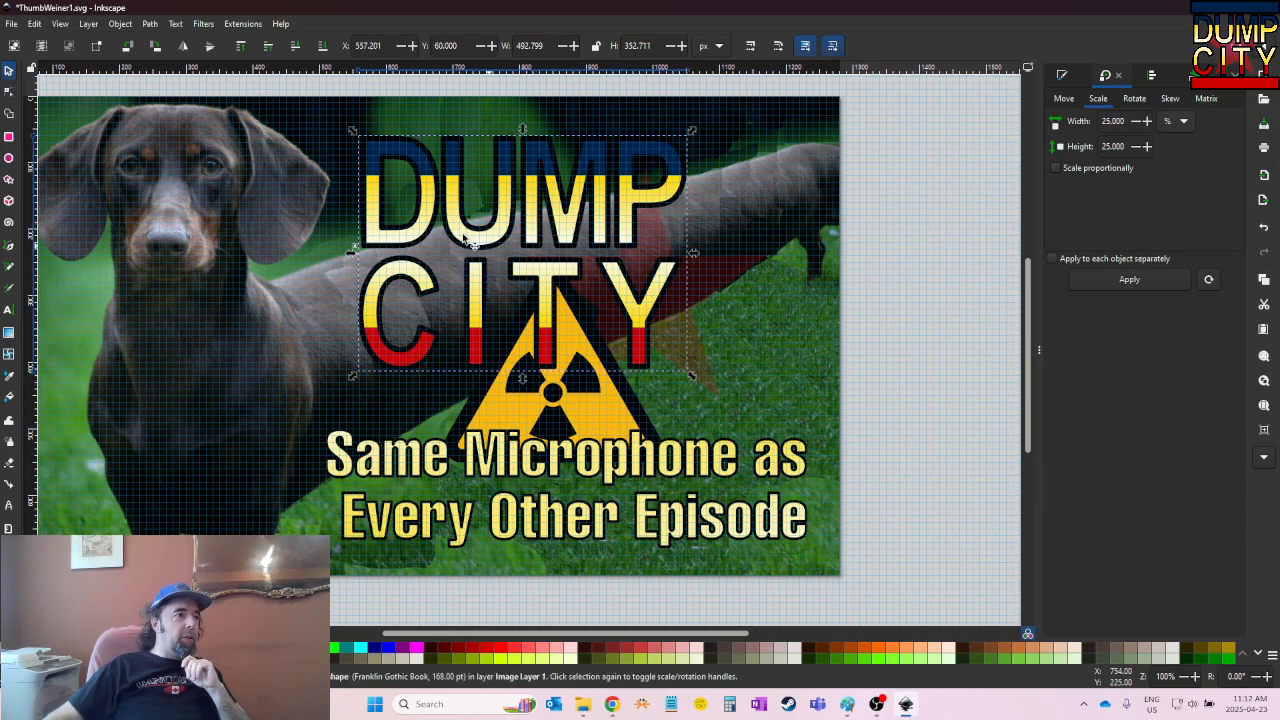
pyautogui.moveTo(435, 237); pyautogui.dragTo(565, 226)
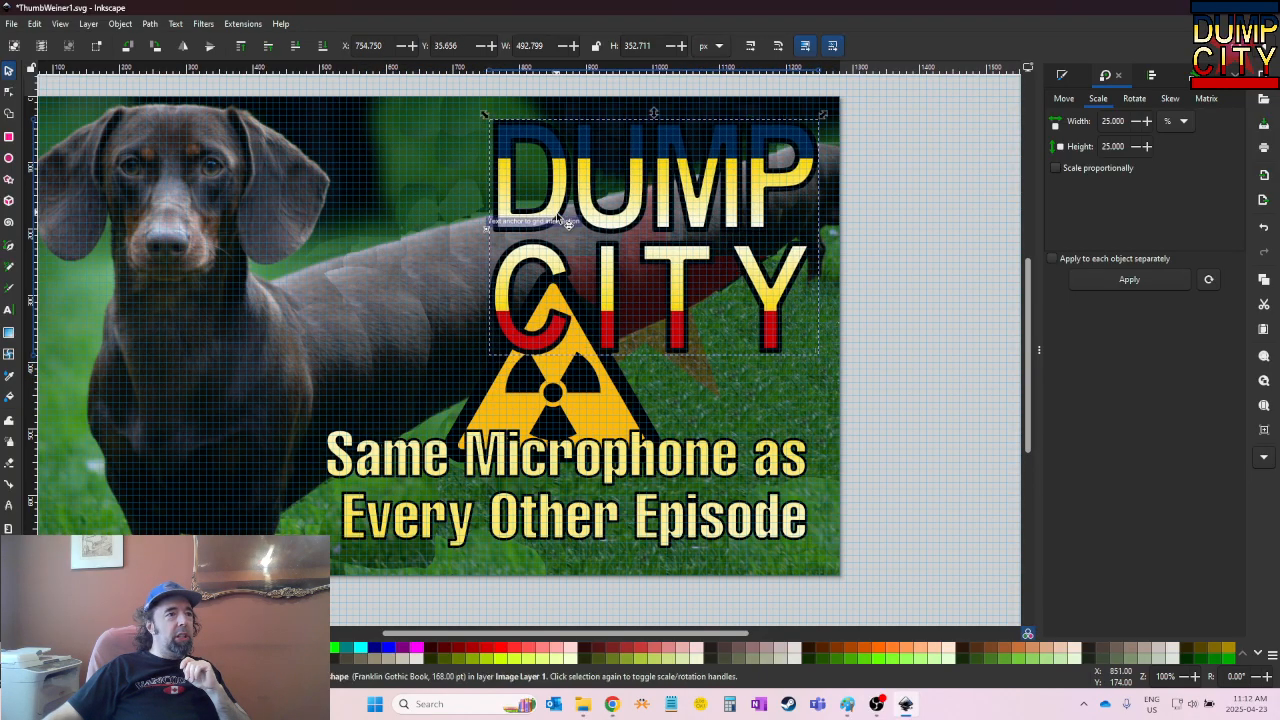
# Try to shrink the DUMP CITY text's flow frame from its lower corner, and undo the change
pyautogui.doubleClick(674, 287)
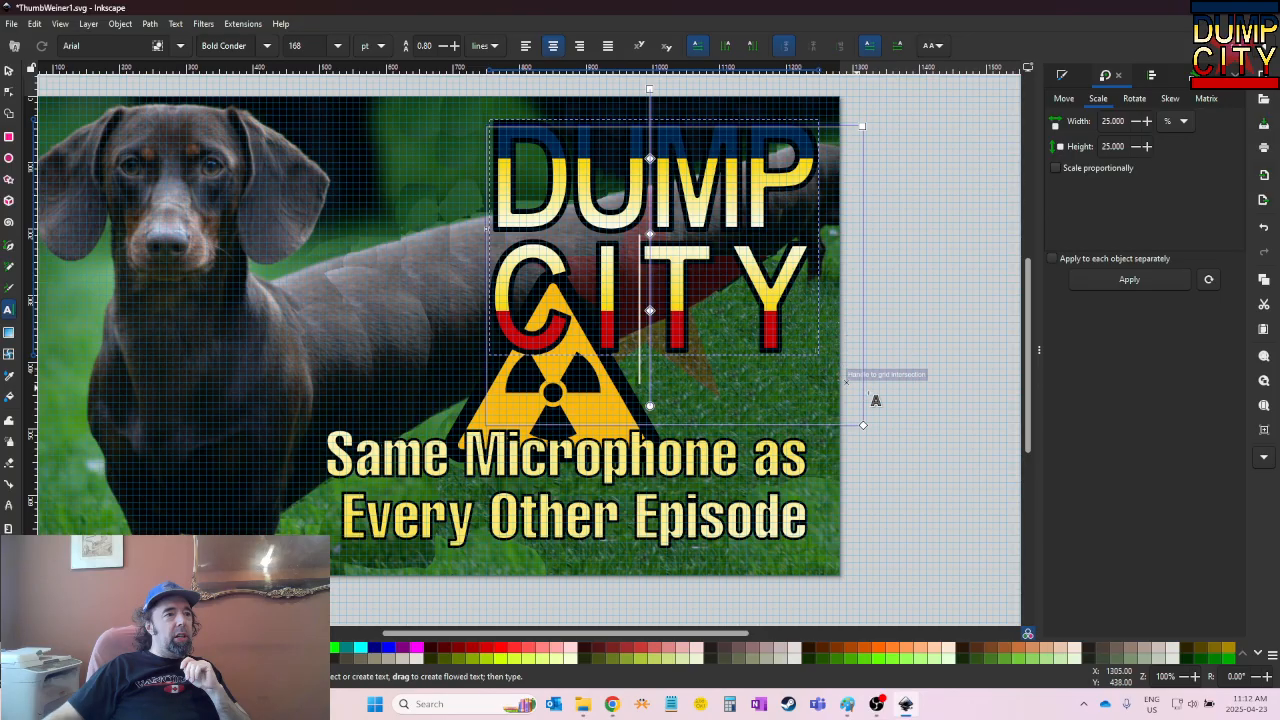
pyautogui.moveTo(864, 426); pyautogui.dragTo(752, 336)
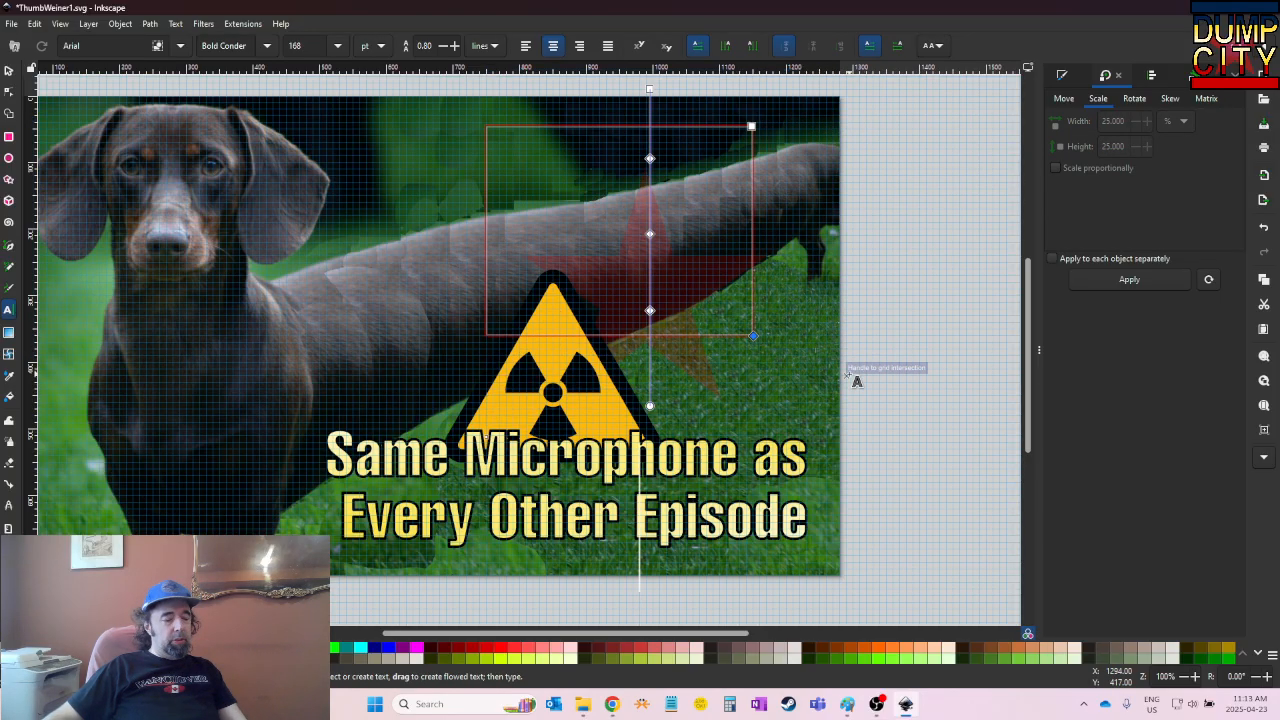
pyautogui.hotkey('ctrl', 'z')
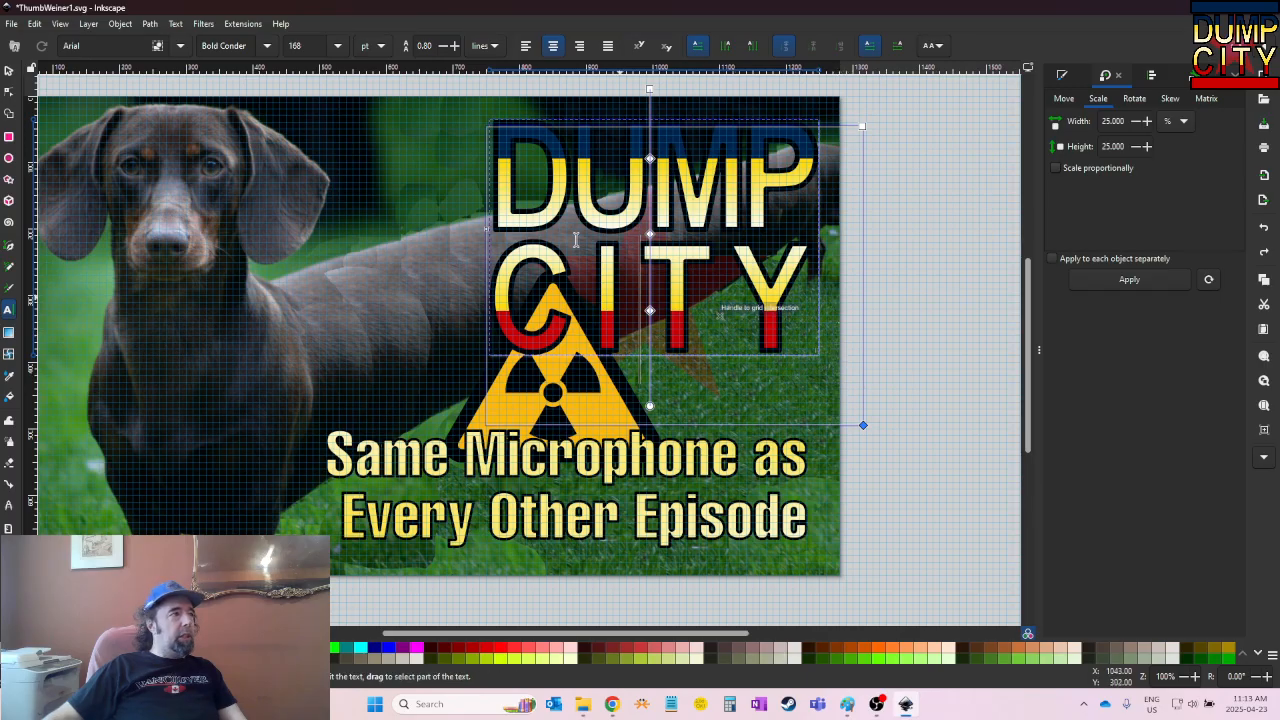
pyautogui.click(8, 70)
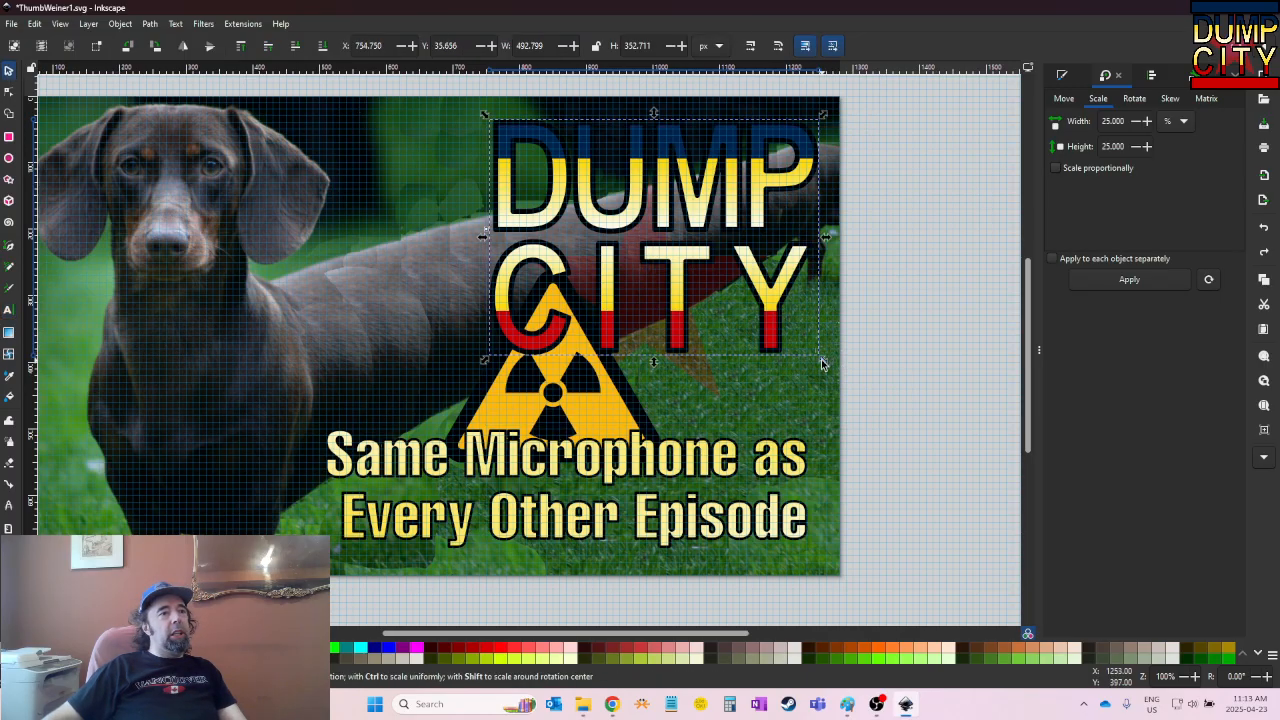
# Scale the DUMP CITY text to about 415 by 314 px and set its stroke width to 4.5 px
pyautogui.moveTo(826, 362); pyautogui.dragTo(755, 291)
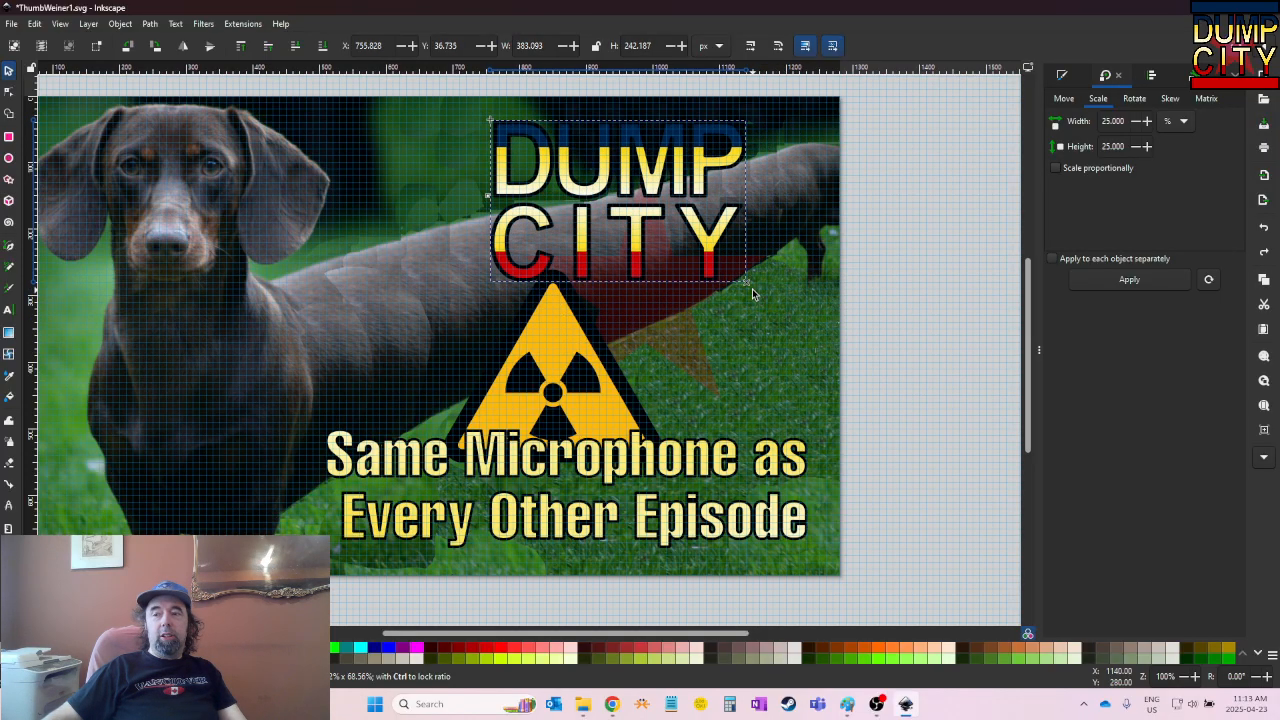
pyautogui.moveTo(752, 288); pyautogui.dragTo(699, 271)
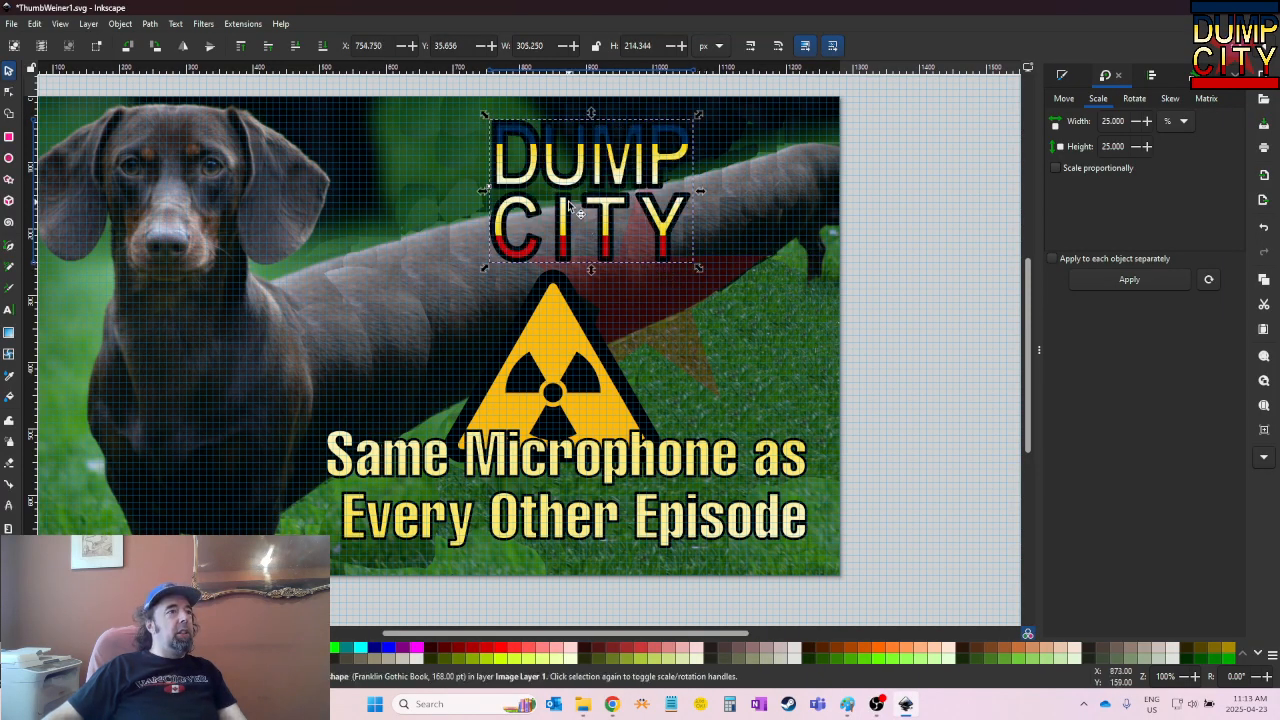
pyautogui.moveTo(699, 271); pyautogui.dragTo(770, 332)
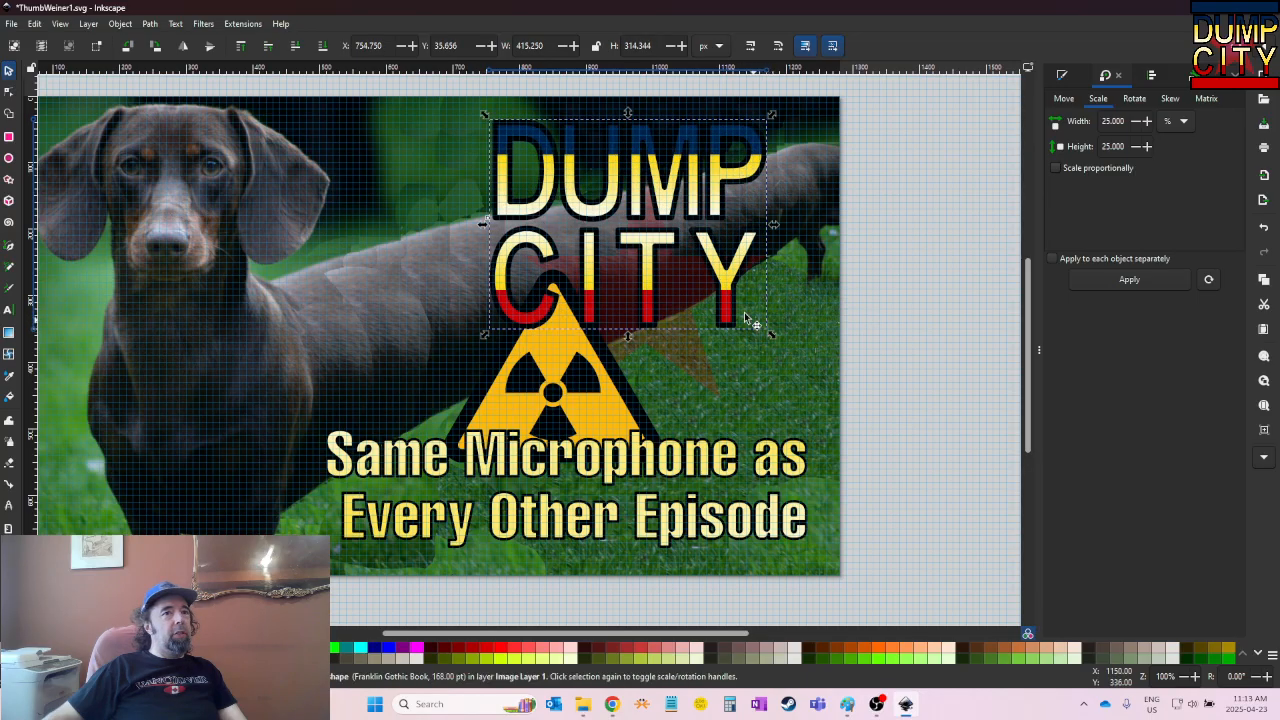
pyautogui.click(1063, 77)
pyautogui.click(1164, 98)
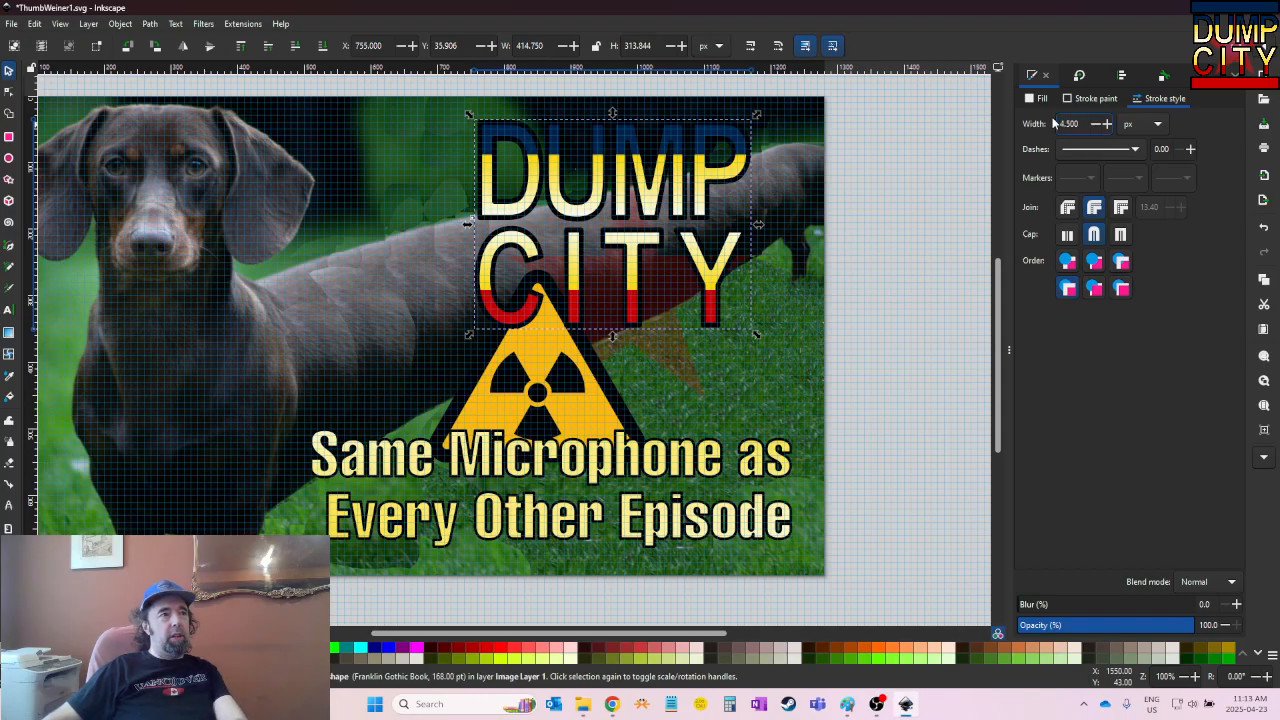
# Shrink the DUMP CITY text to about 234 by 173 px and move it beside the radiation triangle, at X 1016.5, Y 340
pyautogui.moveTo(757, 335); pyautogui.dragTo(638, 241)
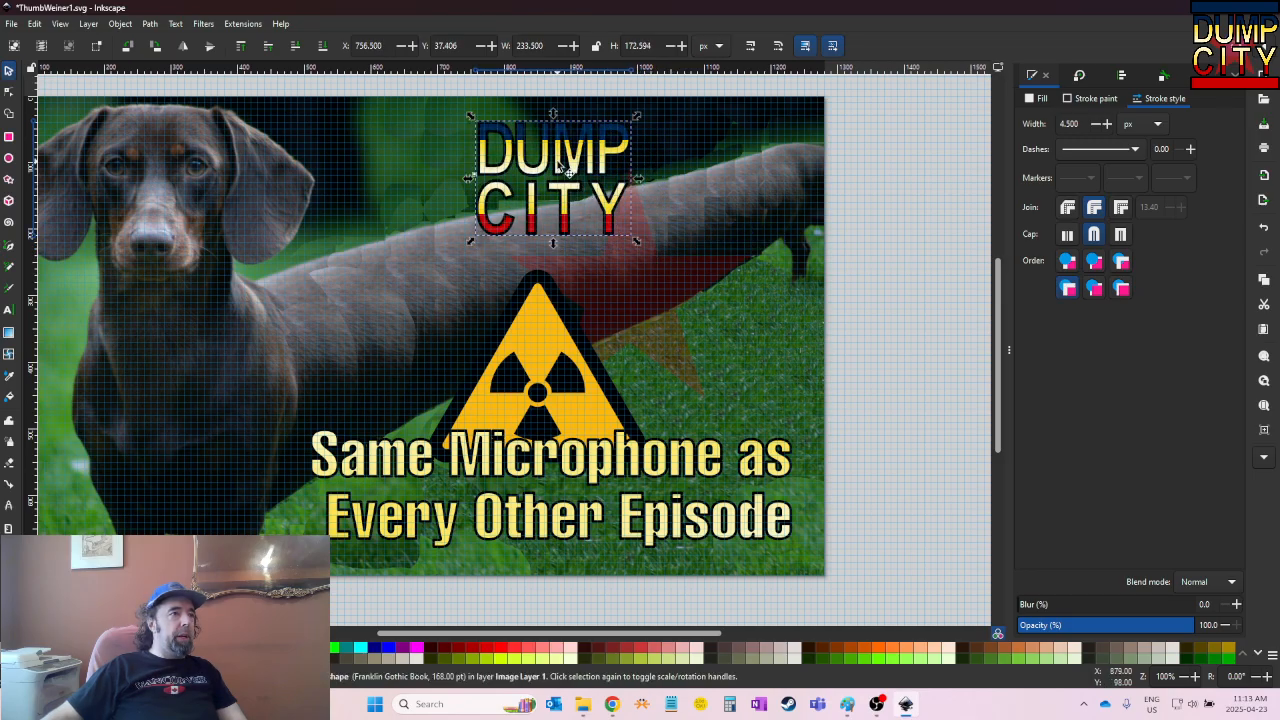
pyautogui.moveTo(560, 168); pyautogui.dragTo(736, 372)
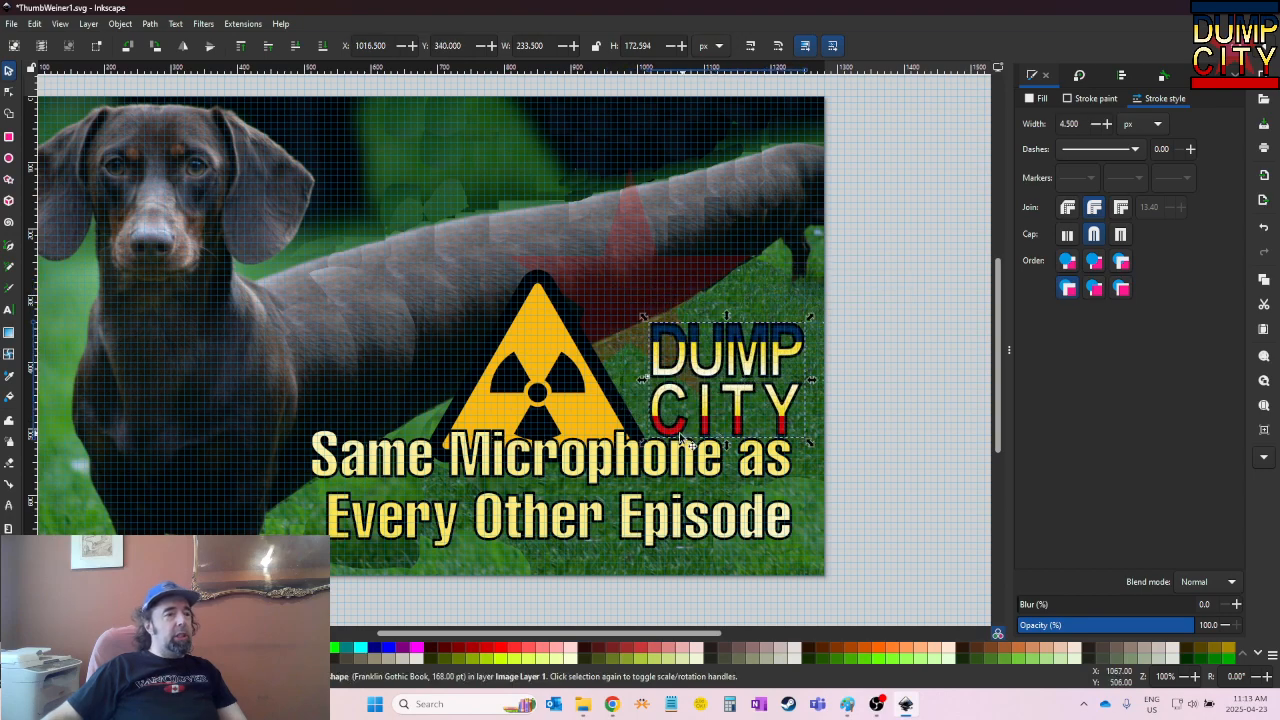
# Move the "Same Microphone as Every Other Episode" text up across the dachshund's stretched body, above the DUMP CITY text
pyautogui.click(667, 462)
pyautogui.moveTo(684, 460); pyautogui.dragTo(555, 234)
# Open the title text for editing and delete the end of its second line, after "Every Oth"
pyautogui.doubleClick(490, 305)
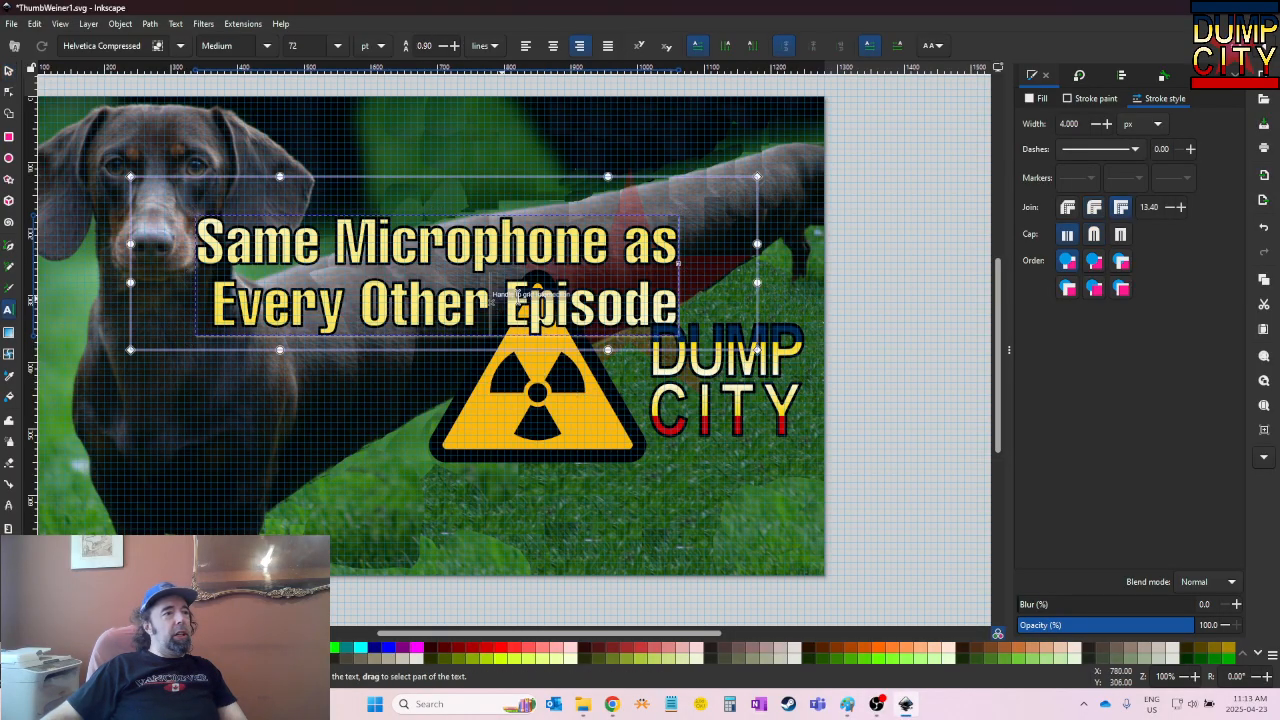
pyautogui.press('Right')
pyautogui.press('Right')
pyautogui.press('Right')
pyautogui.press('Right')
pyautogui.press('Right')
pyautogui.press('Right')
pyautogui.press('Right')
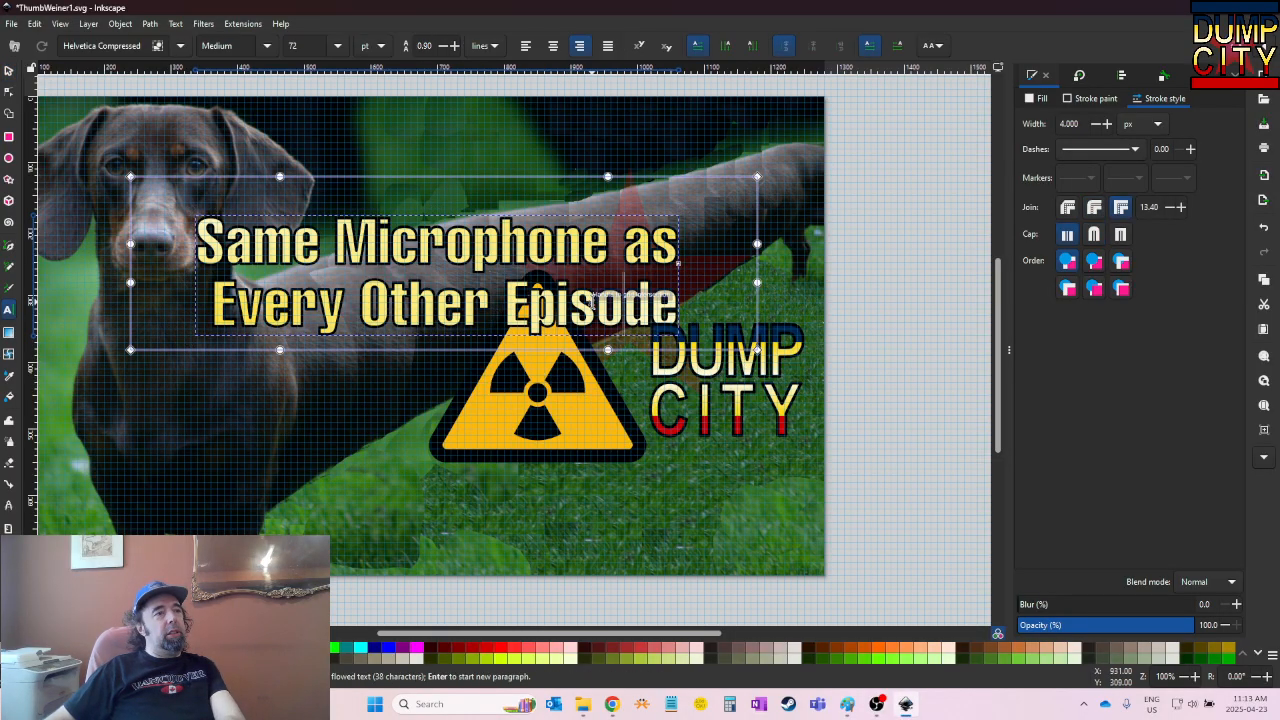
pyautogui.press('Right')
pyautogui.press('BackSpace')
pyautogui.press('BackSpace')
pyautogui.press('BackSpace')
pyautogui.press('BackSpace')
pyautogui.press('BackSpace')
pyautogui.press('BackSpace')
pyautogui.press('BackSpace')
pyautogui.press('BackSpace')
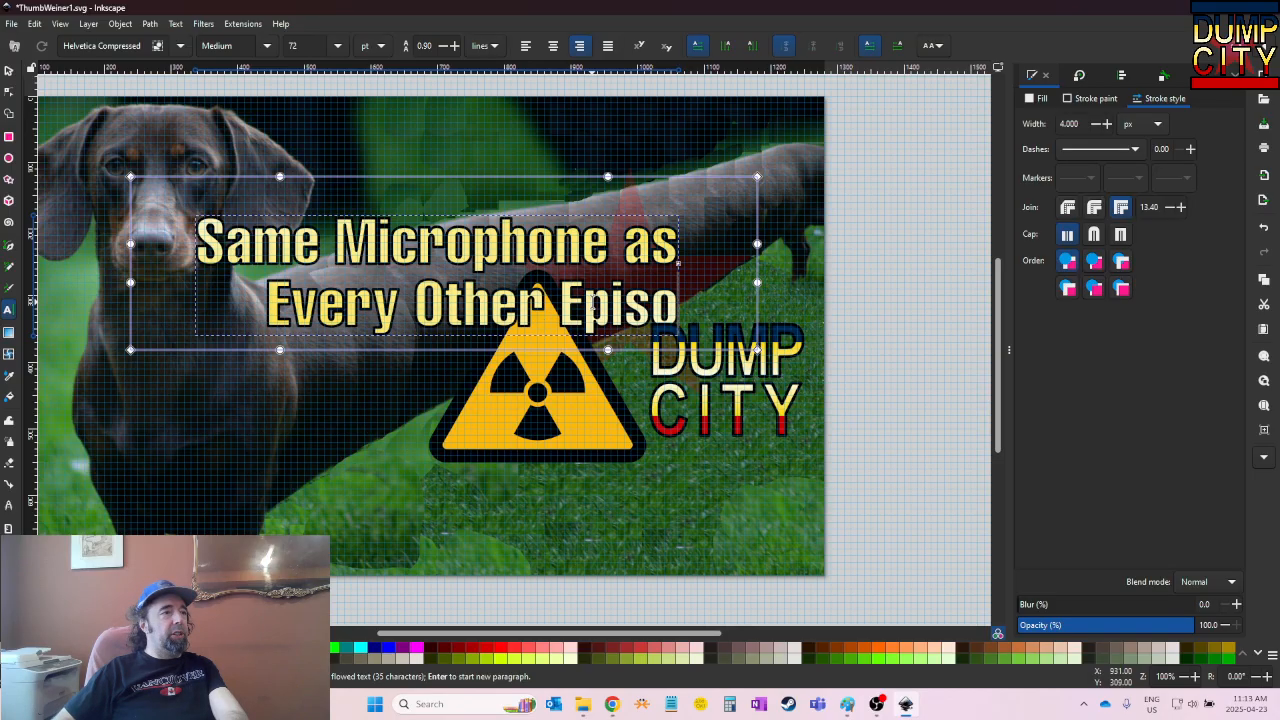
pyautogui.press('BackSpace')
pyautogui.press('BackSpace')
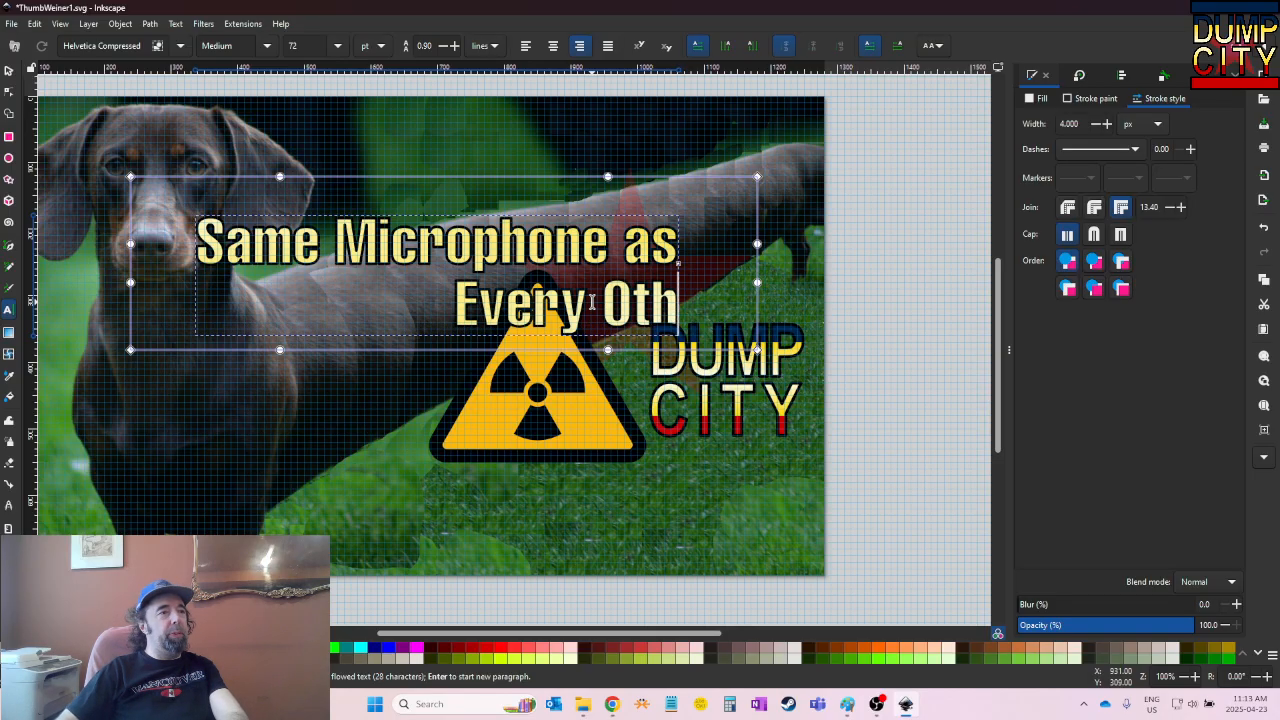
# Replace the title's first line with "Warning:"
pyautogui.press('Up')
pyautogui.press('BackSpace')
pyautogui.press('BackSpace')
pyautogui.press('BackSpace')
pyautogui.press('BackSpace')
pyautogui.press('BackSpace')
pyautogui.press('BackSpace')
pyautogui.press('BackSpace')
pyautogui.press('BackSpace')
pyautogui.press('BackSpace')
pyautogui.press('BackSpace')
pyautogui.press('BackSpace')
pyautogui.press('BackSpace')
pyautogui.press('BackSpace')
pyautogui.press('BackSpace')
pyautogui.press('BackSpace')
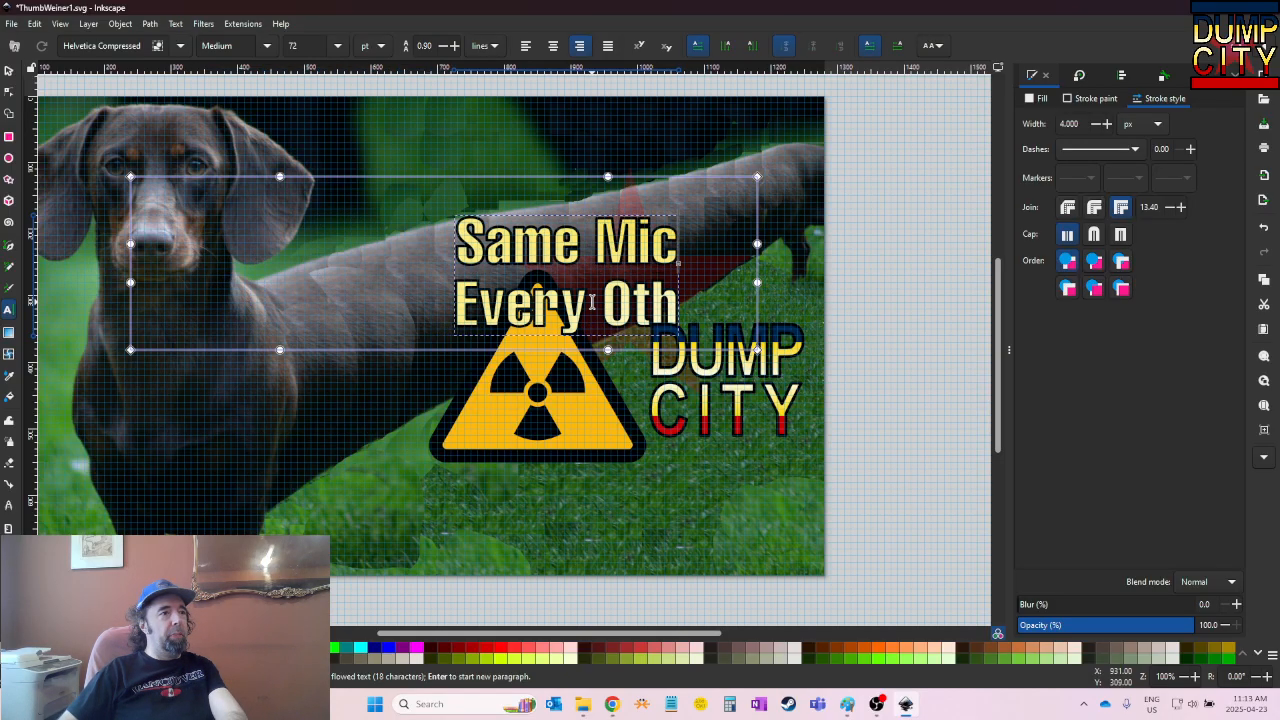
pyautogui.press('BackSpace')
pyautogui.press('BackSpace')
pyautogui.press('BackSpace')
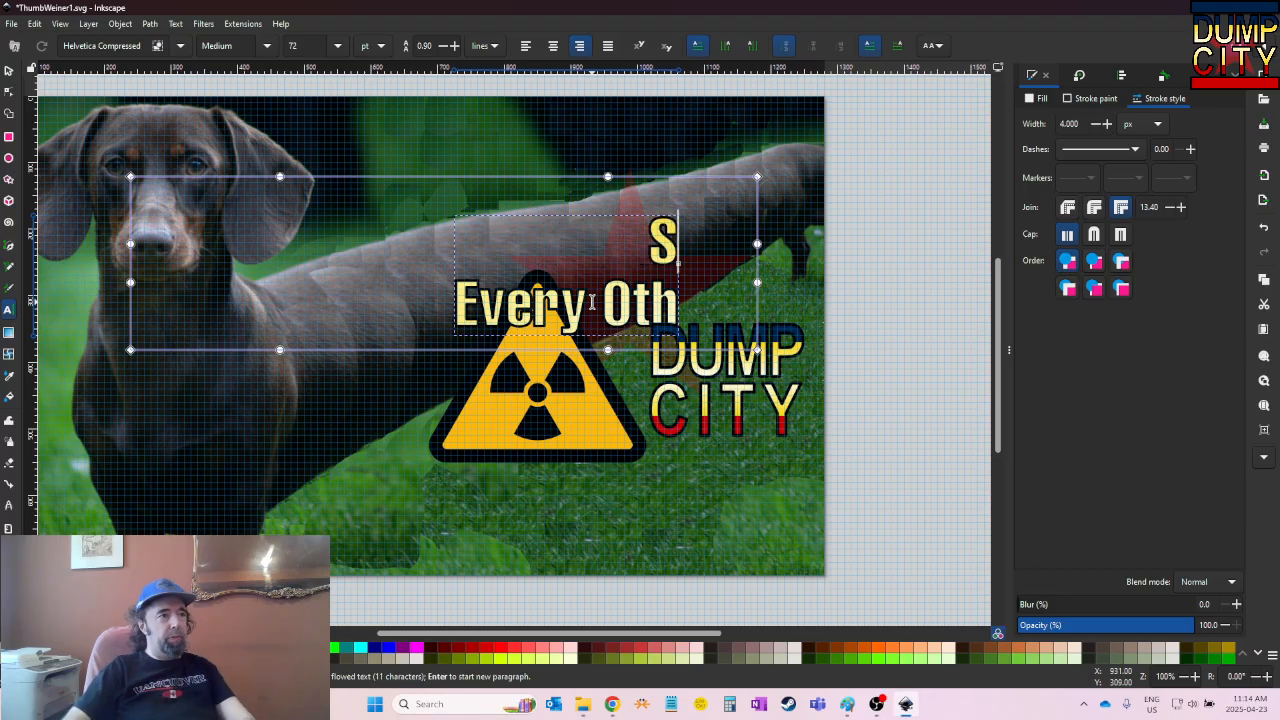
pyautogui.write('War')
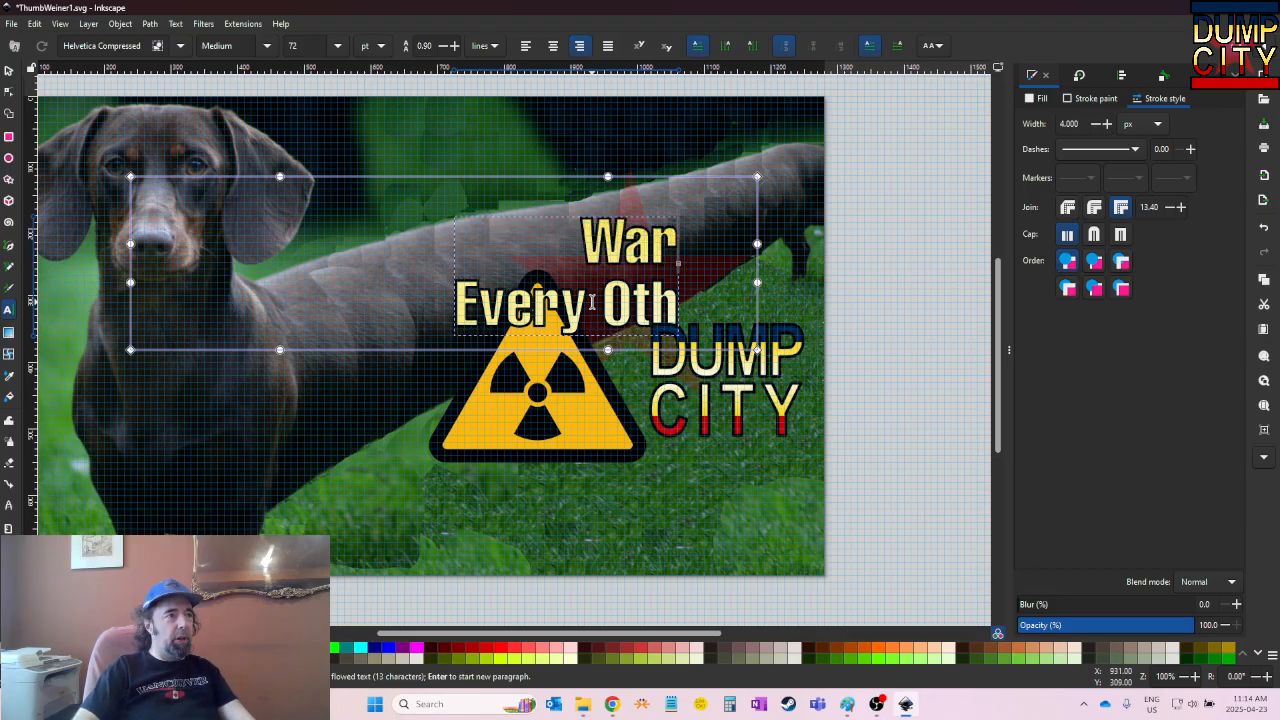
pyautogui.write('ning')
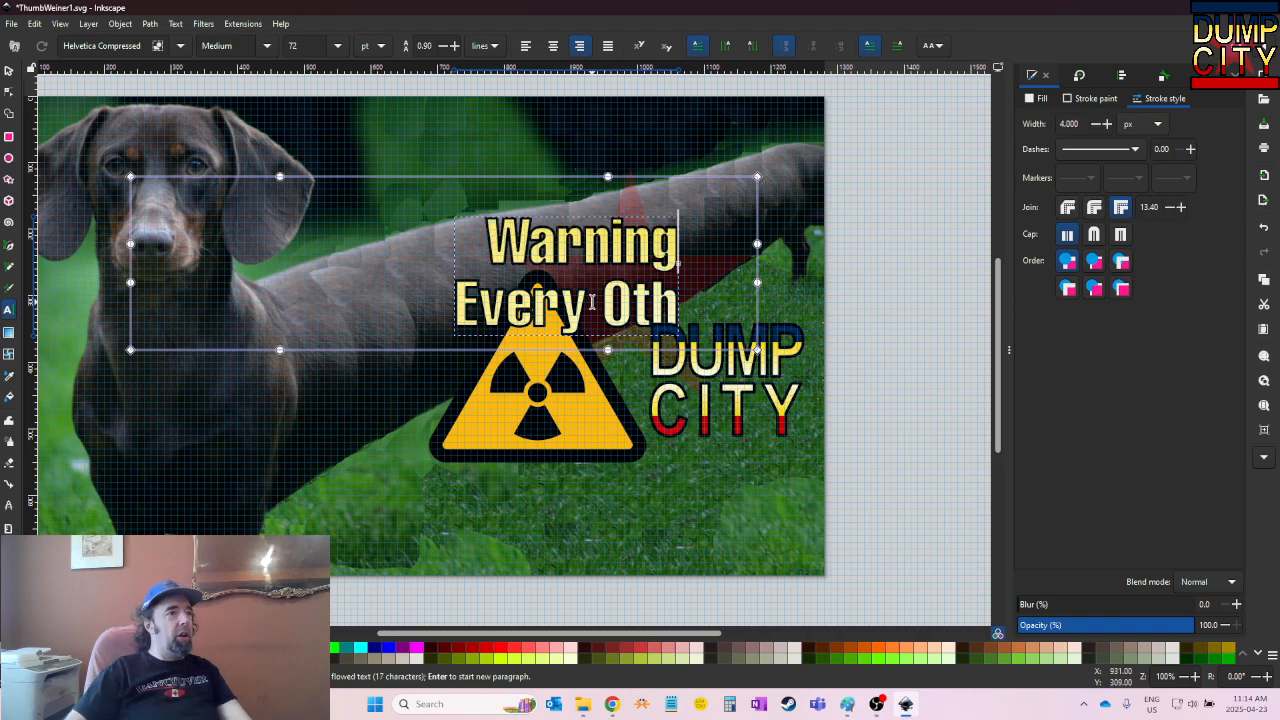
pyautogui.write(':')
# Replace the title's second line with "This show is dumb" and finish editing the text
pyautogui.press('Down')
pyautogui.press('BackSpace')
pyautogui.press('BackSpace')
pyautogui.press('BackSpace')
pyautogui.press('BackSpace')
pyautogui.press('BackSpace')
pyautogui.press('BackSpace')
pyautogui.press('BackSpace')
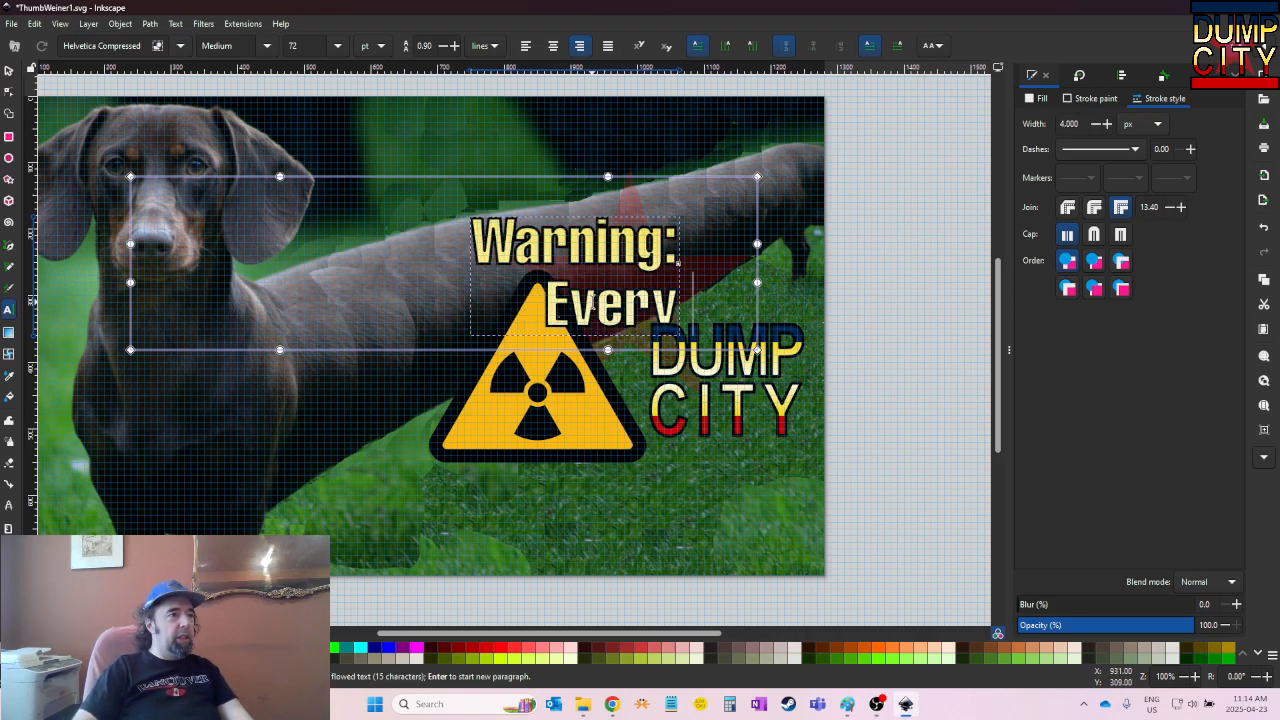
pyautogui.press('BackSpace')
pyautogui.write('T')
pyautogui.press('BackSpace')
pyautogui.press('BackSpace')
pyautogui.write('This ')
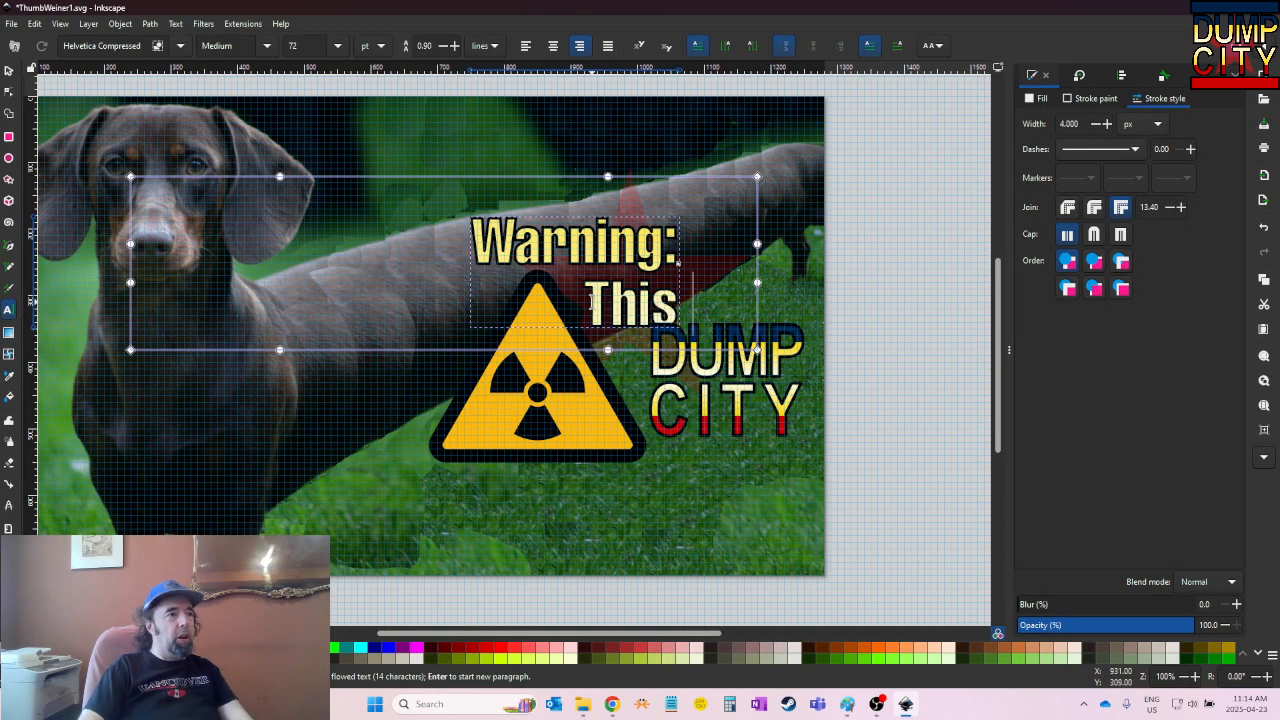
pyautogui.write('show is dumb')
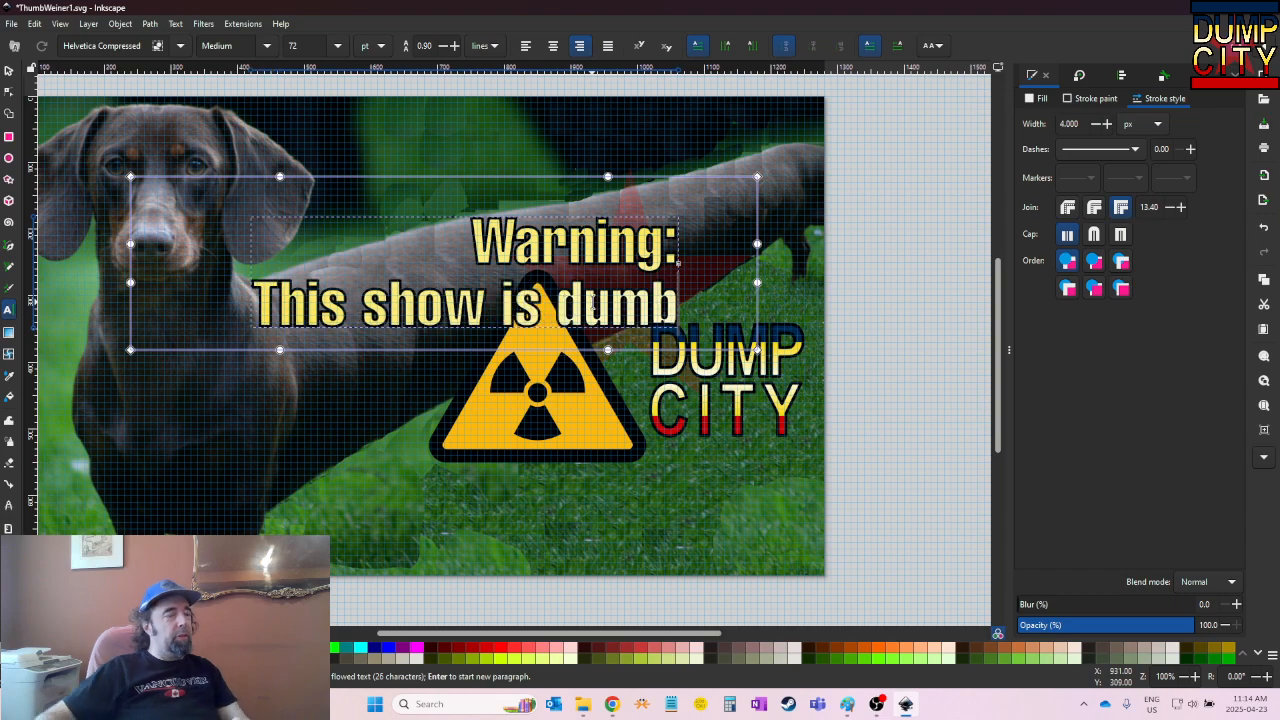
pyautogui.press('Escape')
pyautogui.click(10, 71)
# Move the title text into the page's lower-right corner, and move the DUMP CITY text up to X 1016.5, Y 30
pyautogui.moveTo(272, 223); pyautogui.dragTo(301, 245)
pyautogui.hotkey('ctrl', 'z')
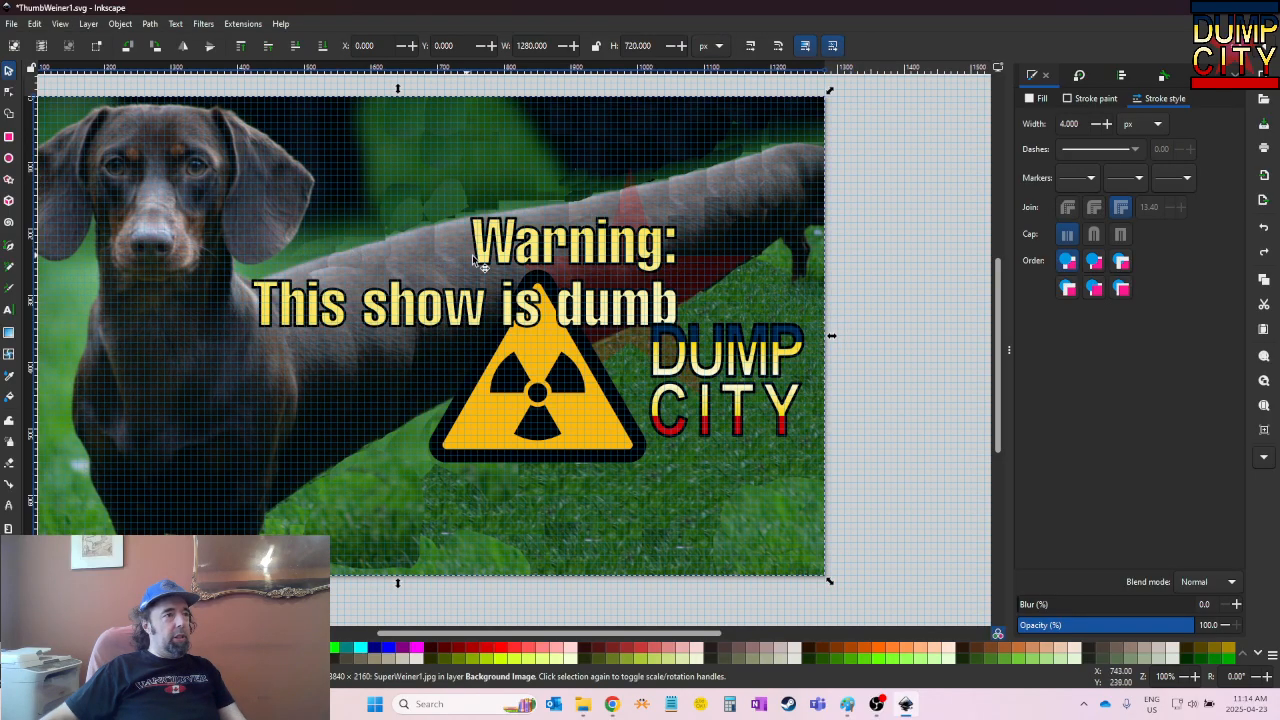
pyautogui.click(531, 266)
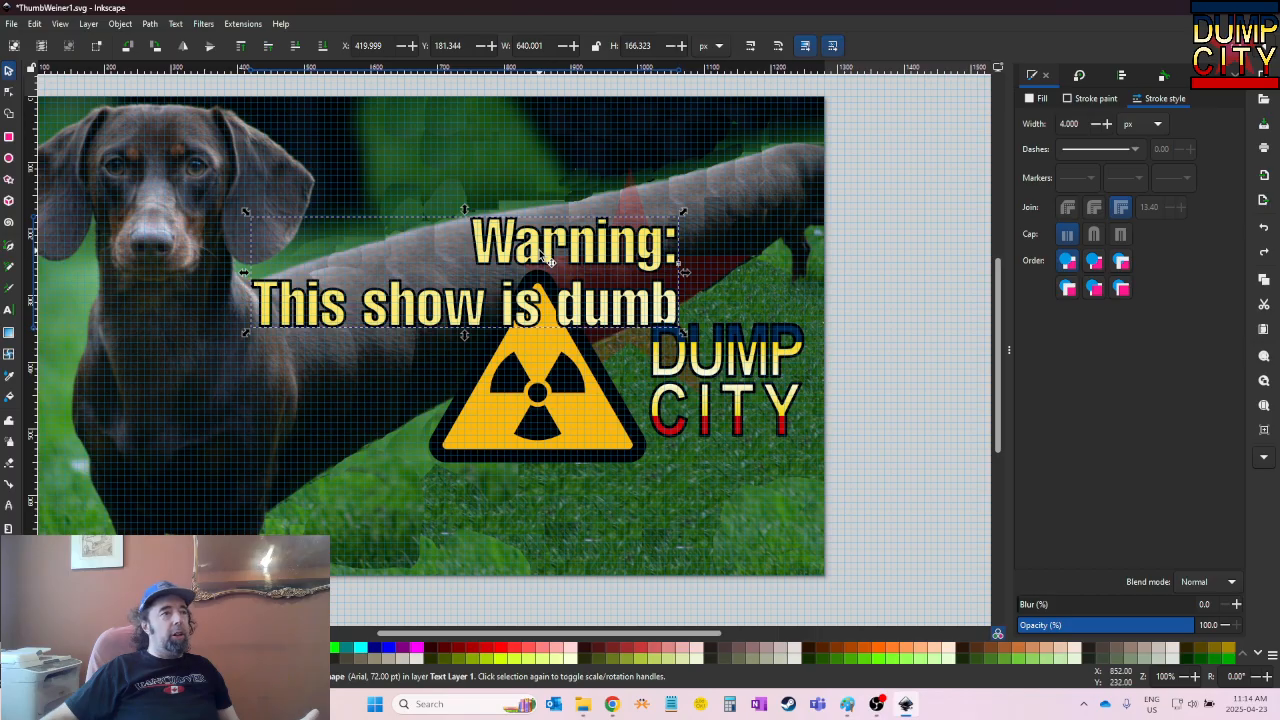
pyautogui.moveTo(546, 259); pyautogui.dragTo(669, 478)
pyautogui.click(738, 370)
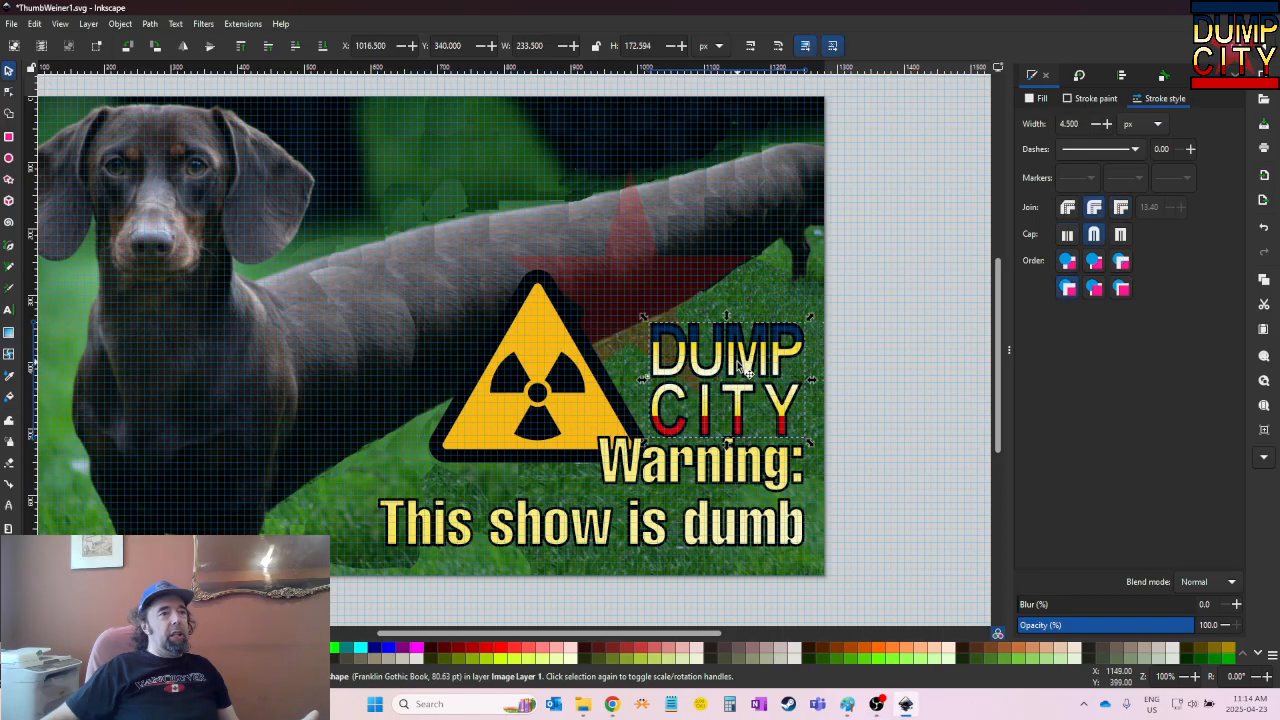
pyautogui.moveTo(743, 373); pyautogui.dragTo(743, 160)
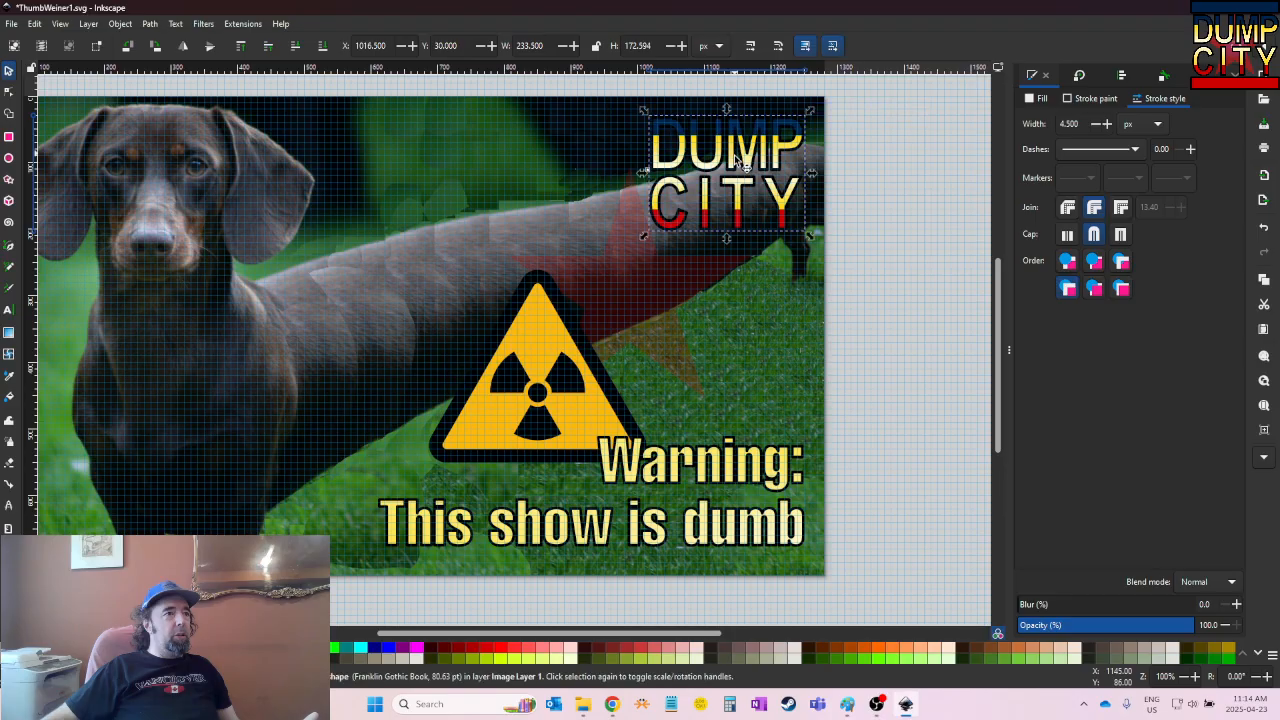
# Try deleting the red star and the radiation triangle, and undo the deletions
pyautogui.click(636, 321)
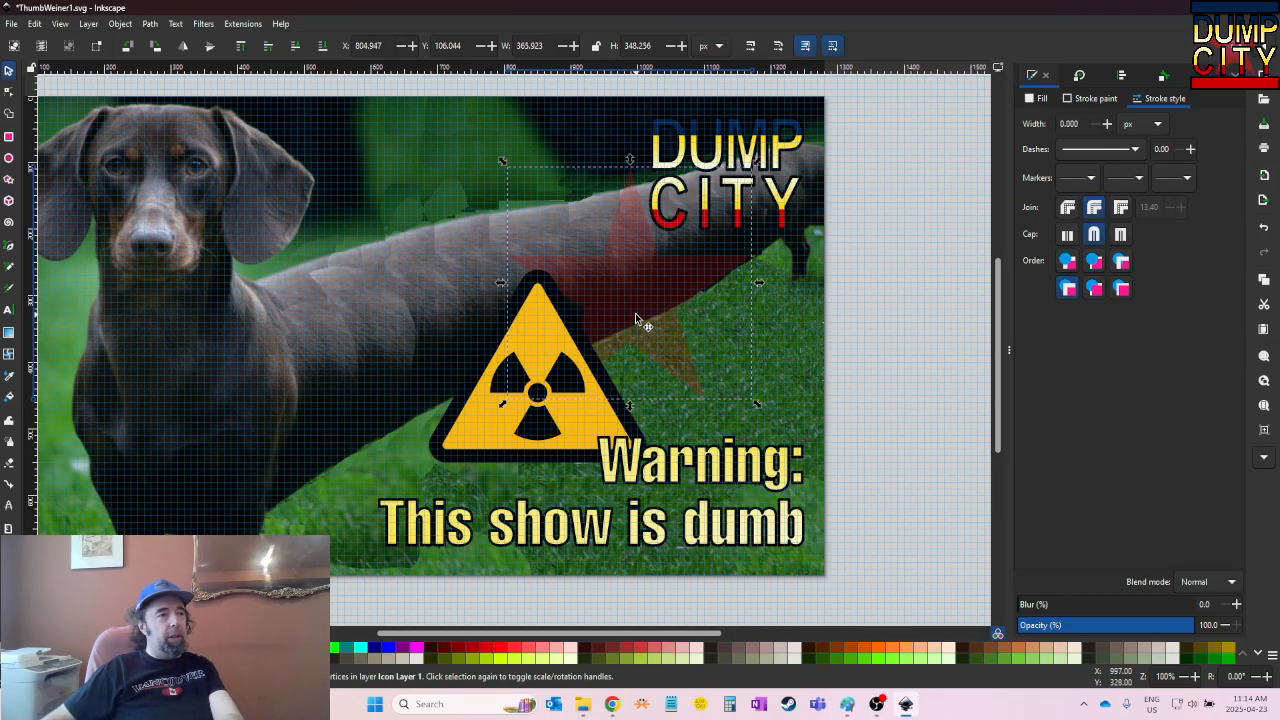
pyautogui.press('Delete')
pyautogui.hotkey('ctrl', 'z')
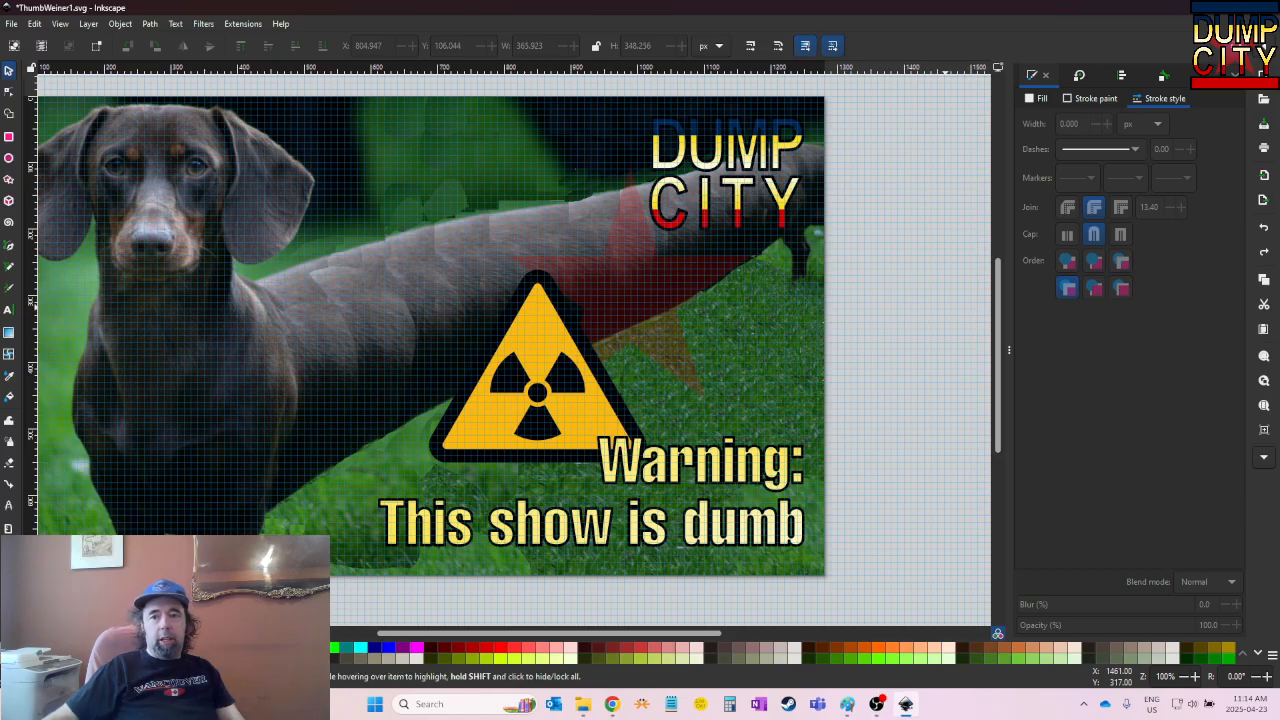
pyautogui.press('Delete')
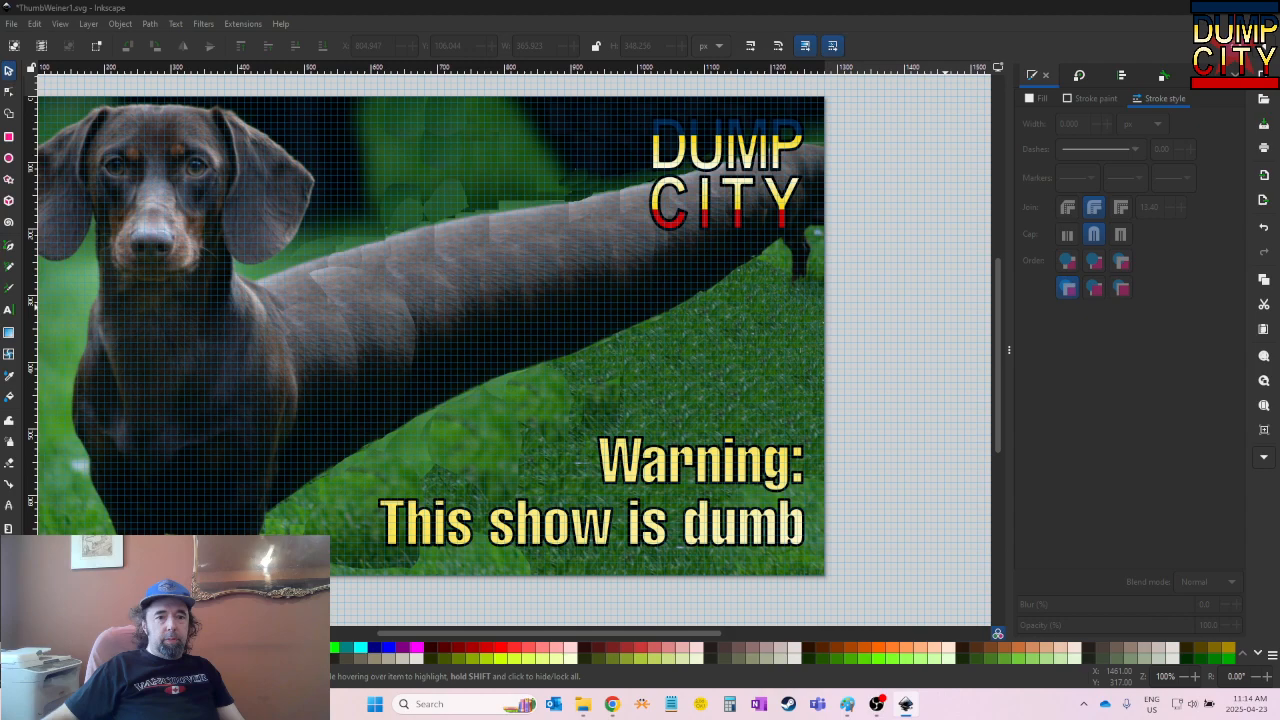
pyautogui.hotkey('ctrl', 'a')
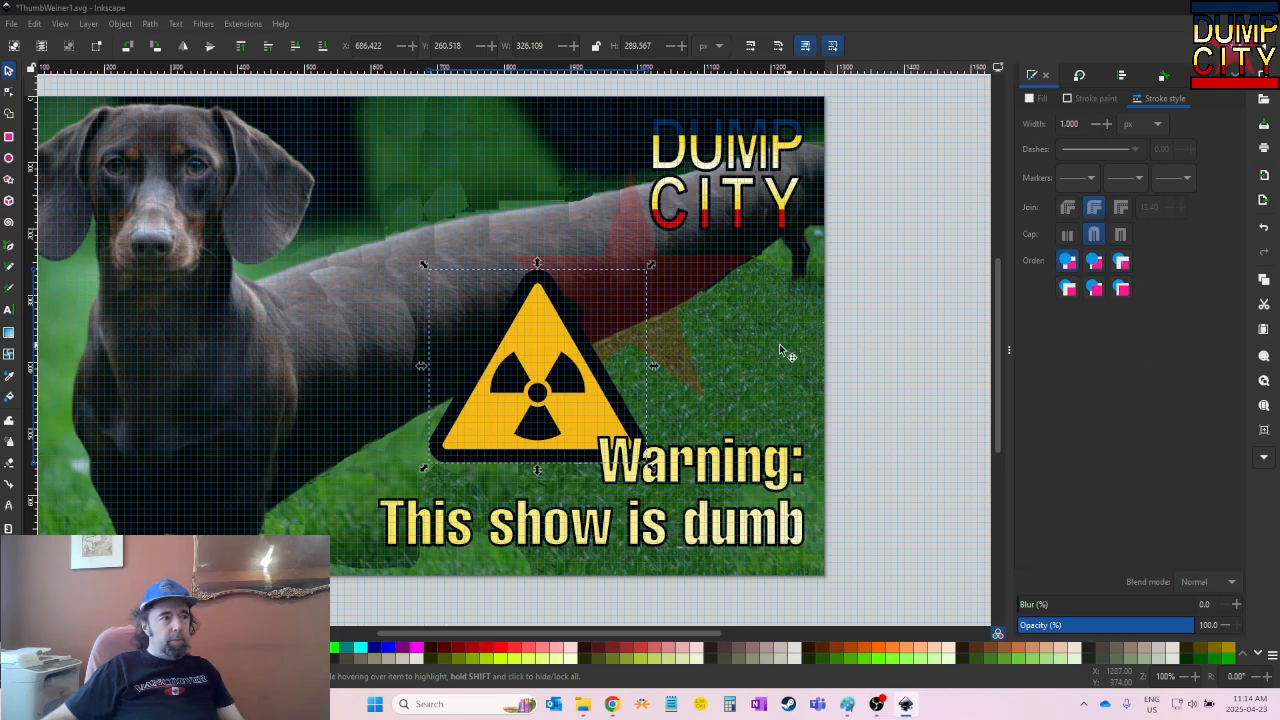
# Move the radiation triangle off the red star to about X 562, Y 310, and delete the star
pyautogui.moveTo(456, 388); pyautogui.dragTo(374, 422)
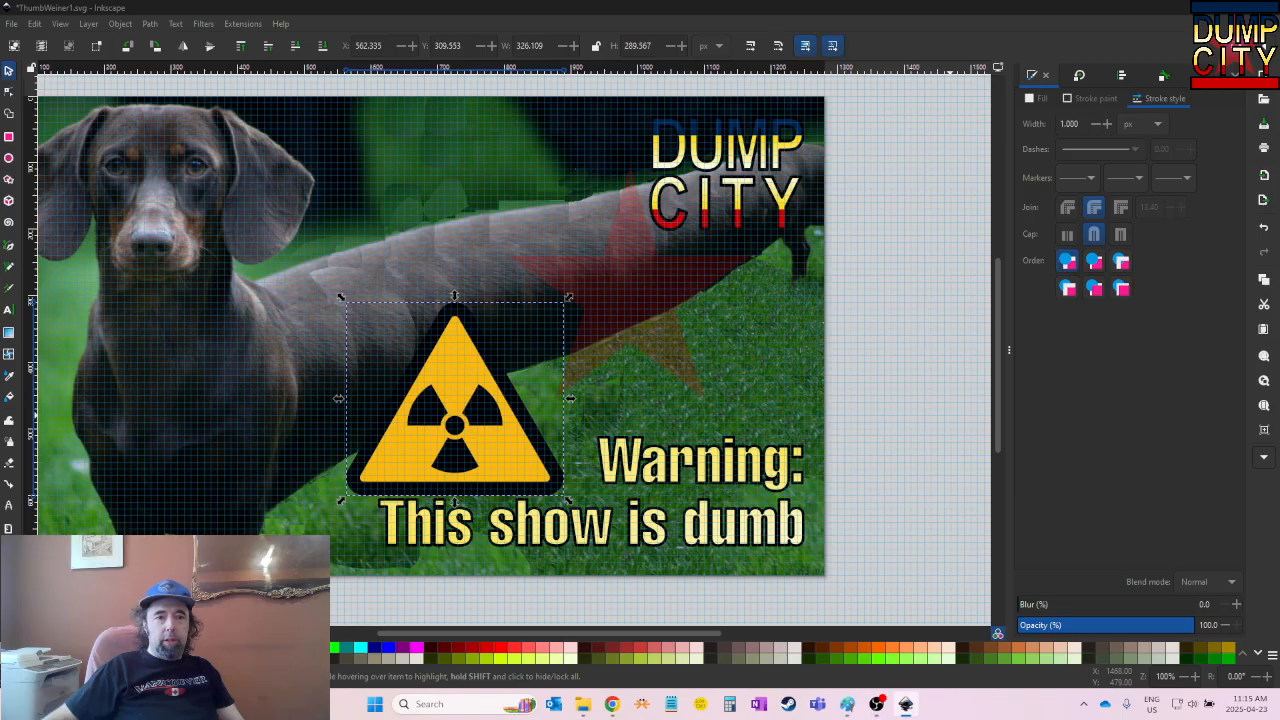
pyautogui.click(632, 285)
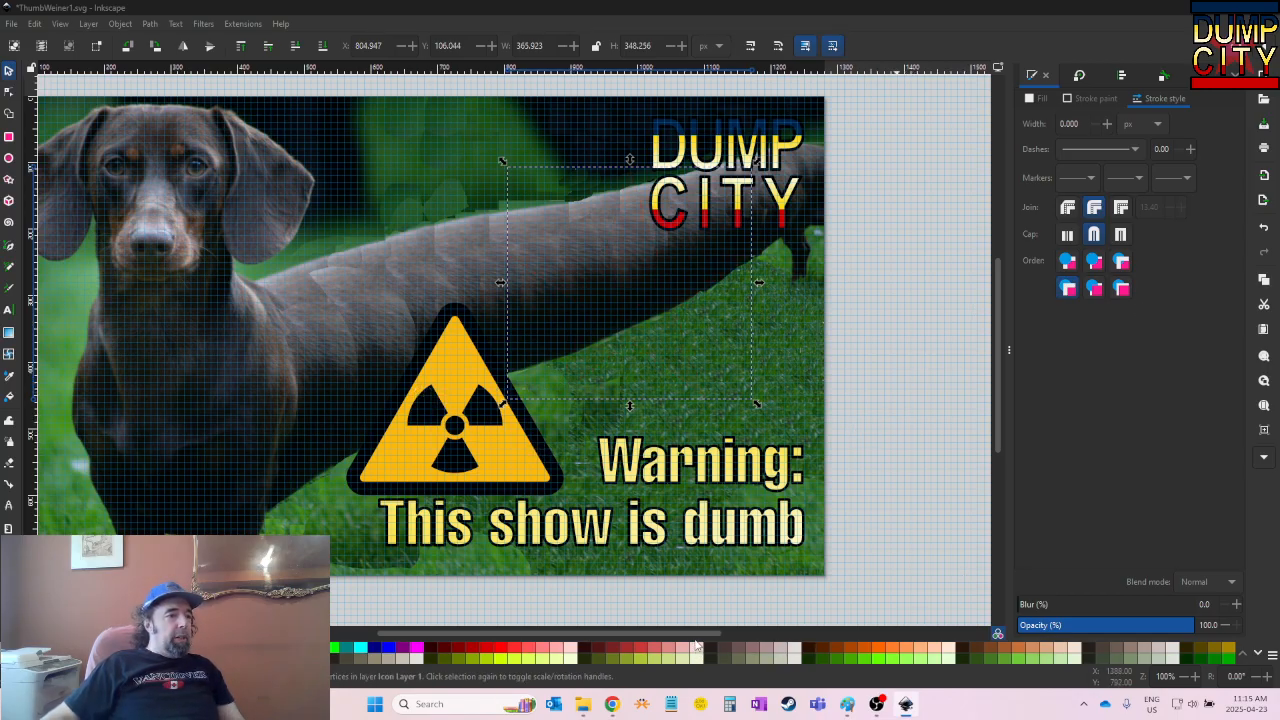
# Shift the title text left and place the radiation triangle in the page's lower-right corner, at about X 923, Y 385
pyautogui.moveTo(697, 633)
pyautogui.mouseDown()
pyautogui.moveTo(638, 632)
pyautogui.moveTo(700, 633)
pyautogui.mouseUp()
pyautogui.click(446, 440)
pyautogui.moveTo(446, 440); pyautogui.dragTo(636, 388)
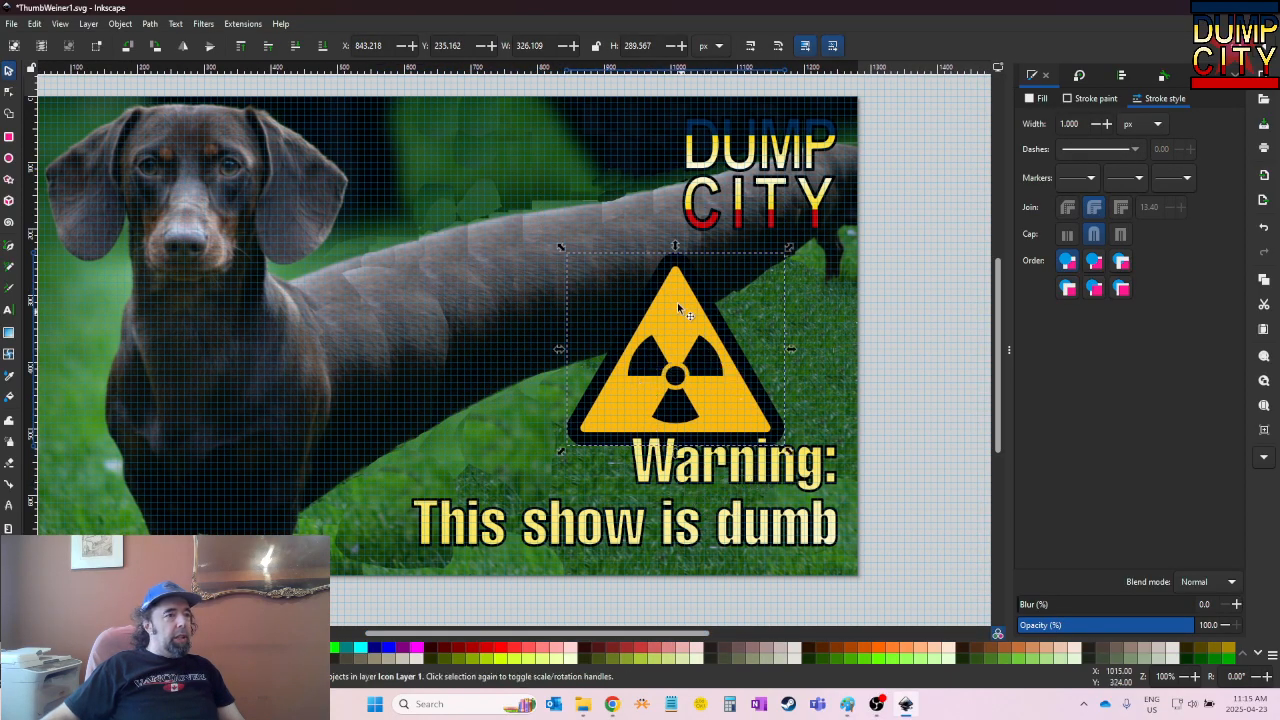
pyautogui.moveTo(754, 481); pyautogui.dragTo(530, 462)
pyautogui.moveTo(637, 389); pyautogui.dragTo(700, 497)
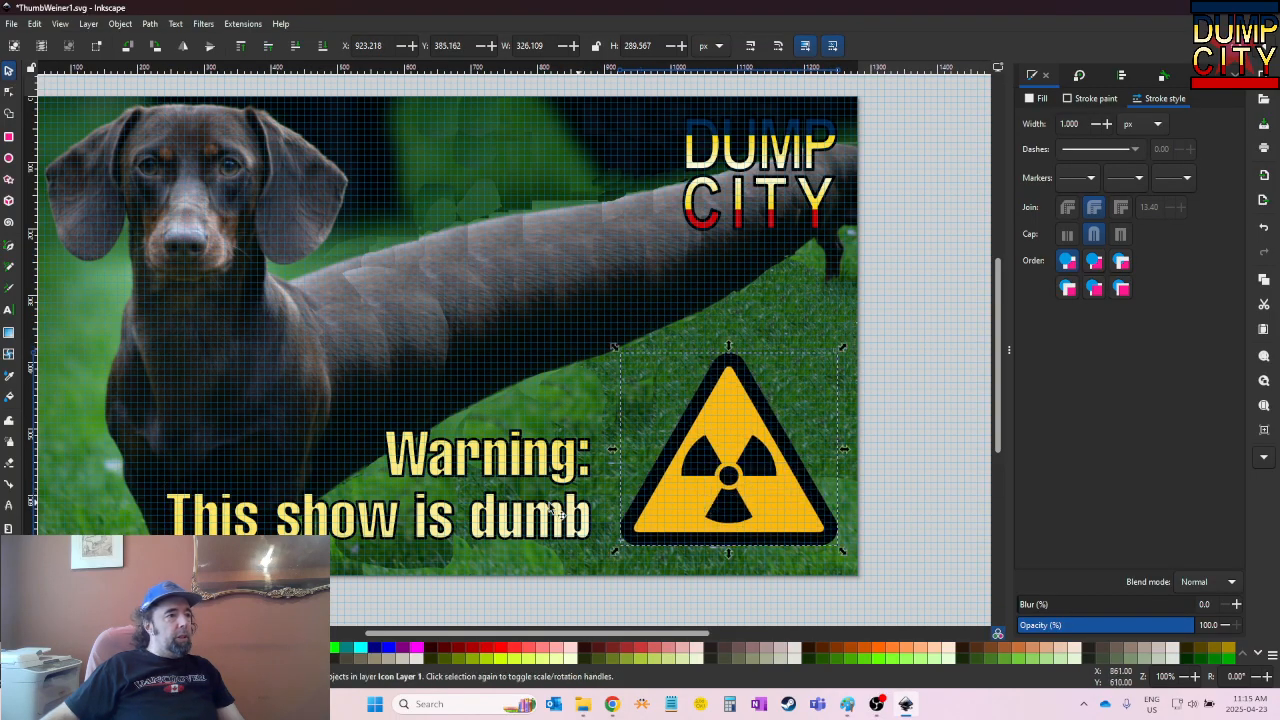
# Enlarge the DUMP CITY text from its lower-left corner, keeping its upper-right corner in place
pyautogui.moveTo(638, 634); pyautogui.dragTo(612, 648)
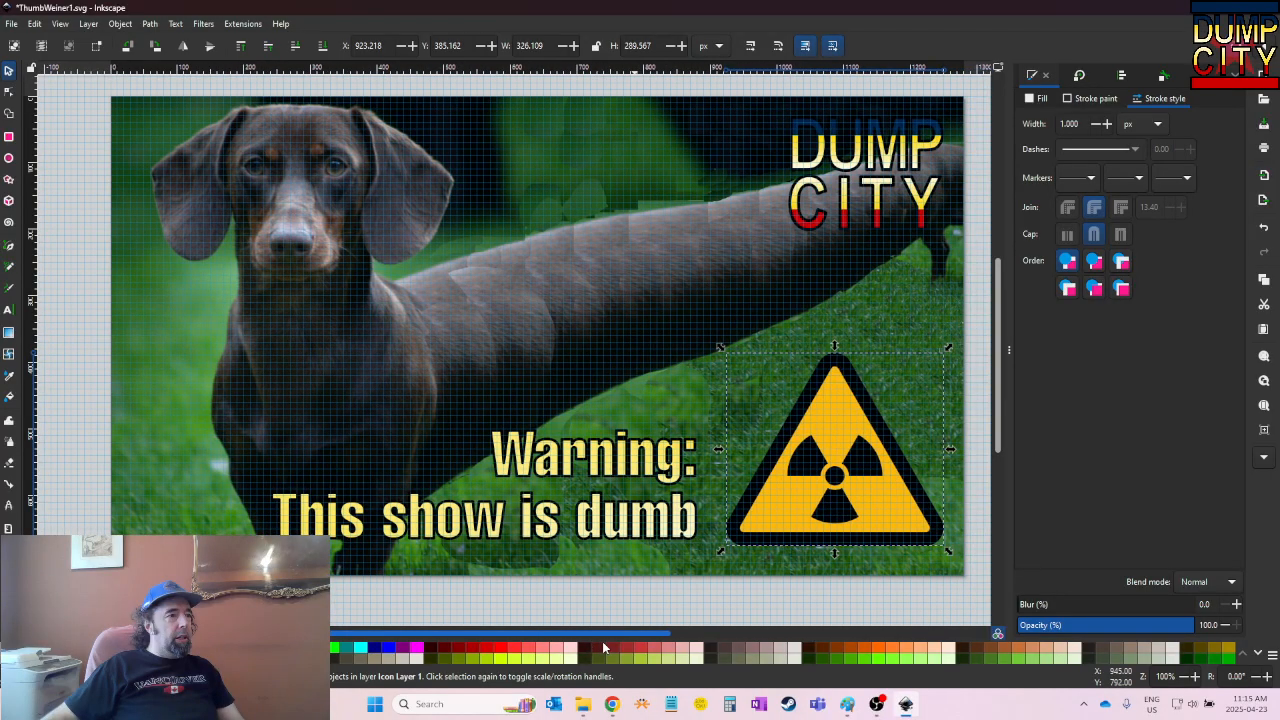
pyautogui.click(815, 188)
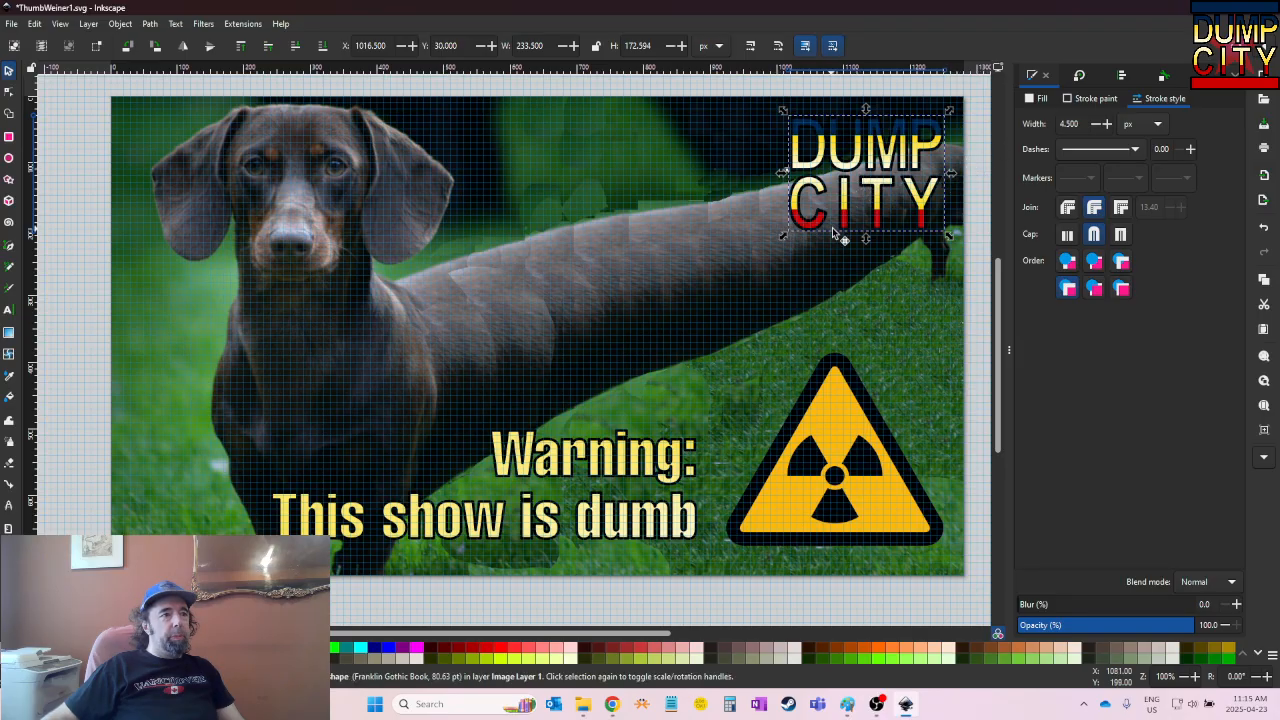
pyautogui.moveTo(784, 238); pyautogui.dragTo(737, 277)
# Raise the radiation triangle to about X 927, Y 370 and reposition the title text at X 210, Y 450
pyautogui.click(575, 479)
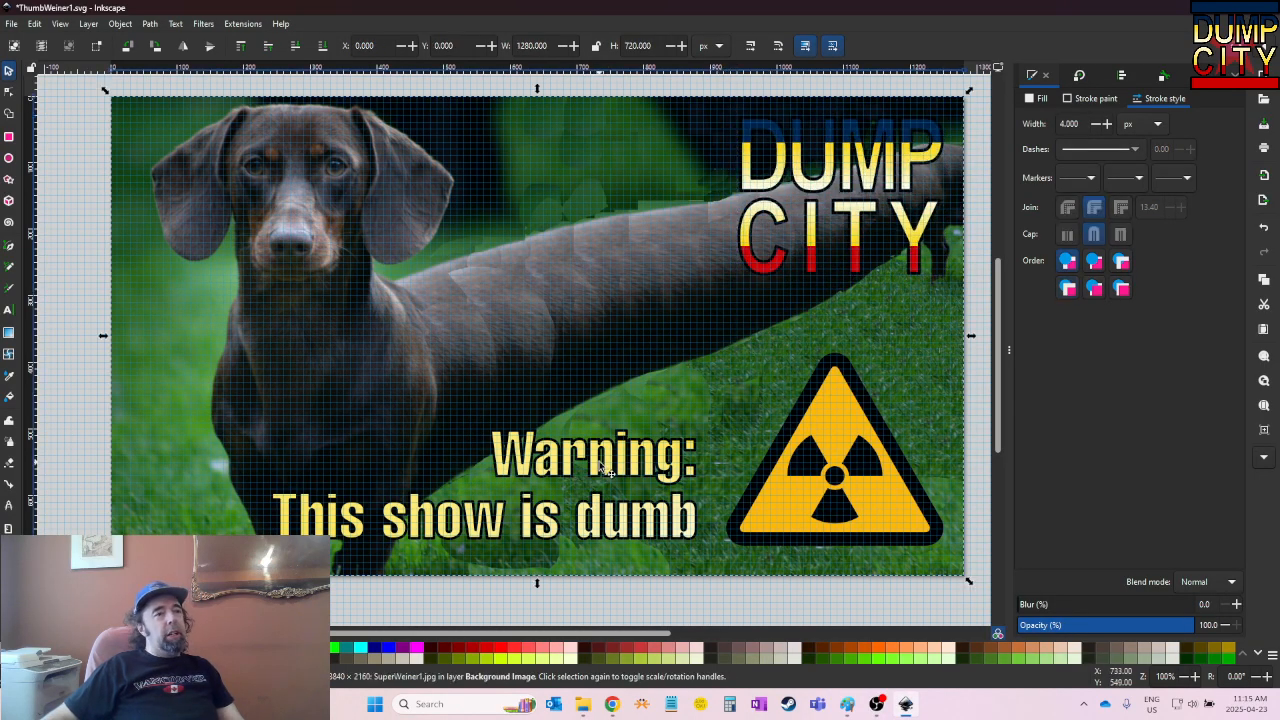
pyautogui.moveTo(607, 468); pyautogui.dragTo(607, 435)
pyautogui.click(836, 479)
pyautogui.moveTo(836, 477); pyautogui.dragTo(838, 460)
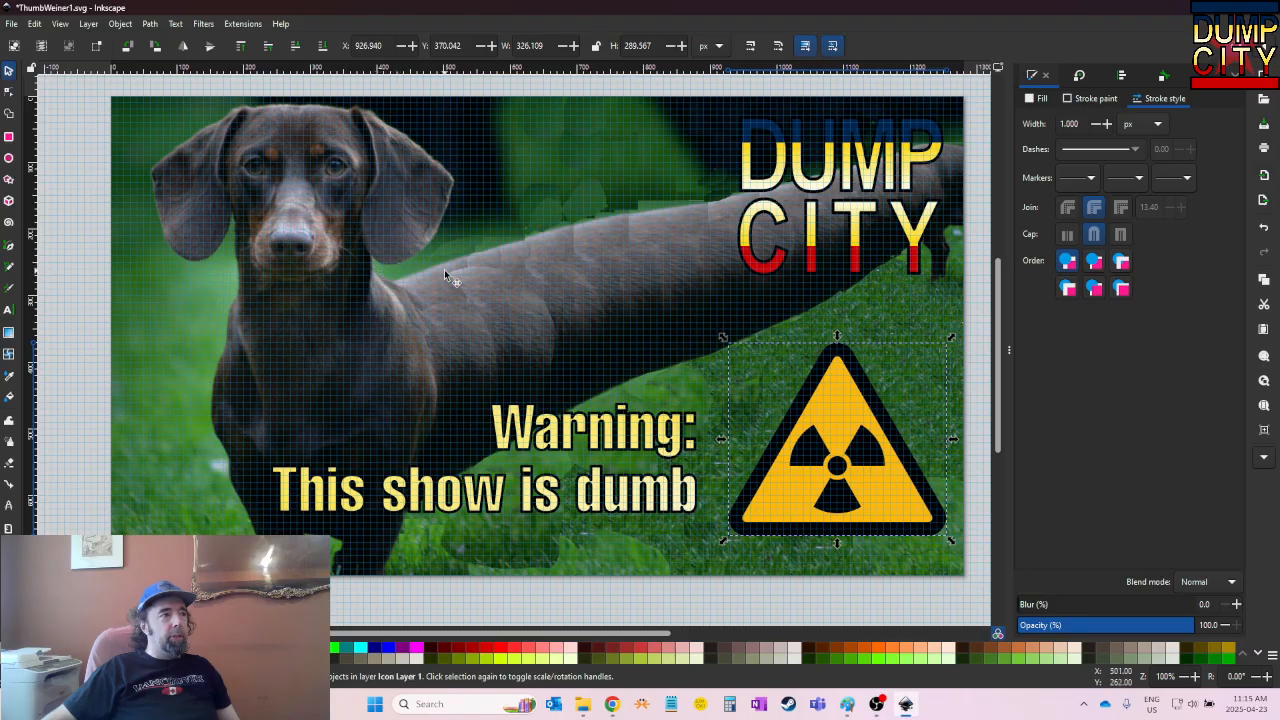
pyautogui.click(581, 241)
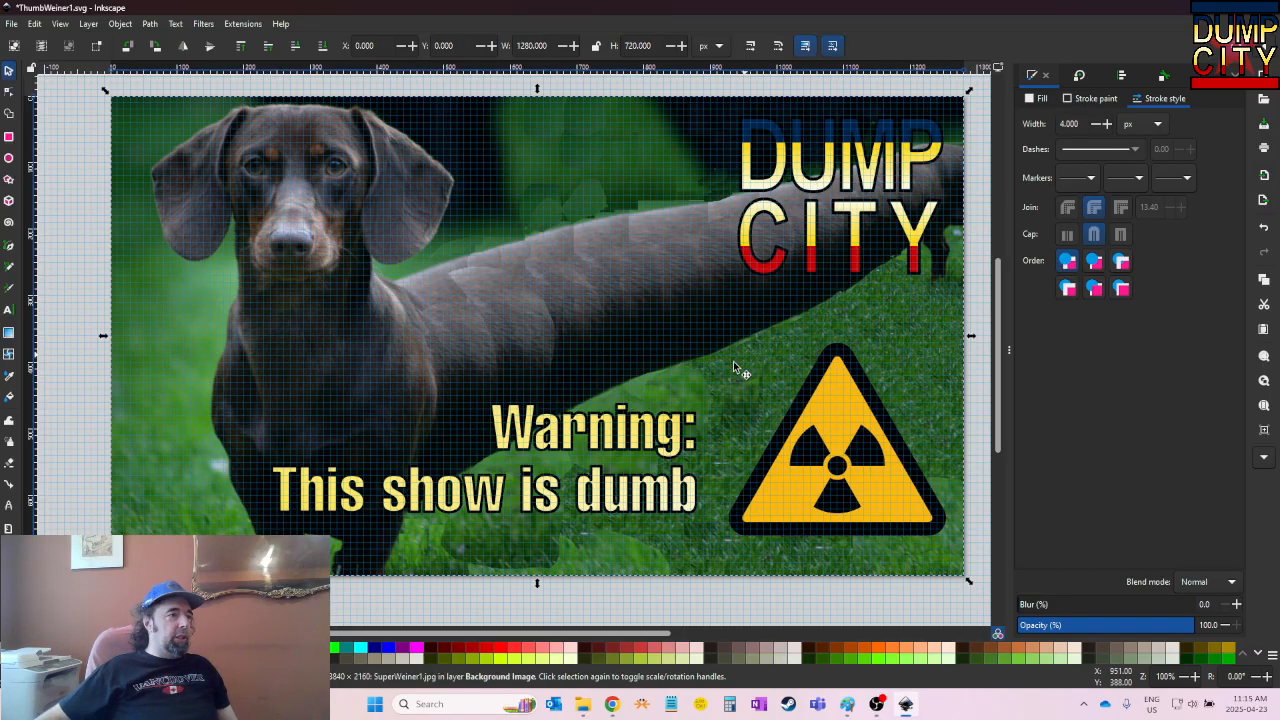
pyautogui.click(627, 420)
pyautogui.moveTo(623, 433); pyautogui.dragTo(597, 432)
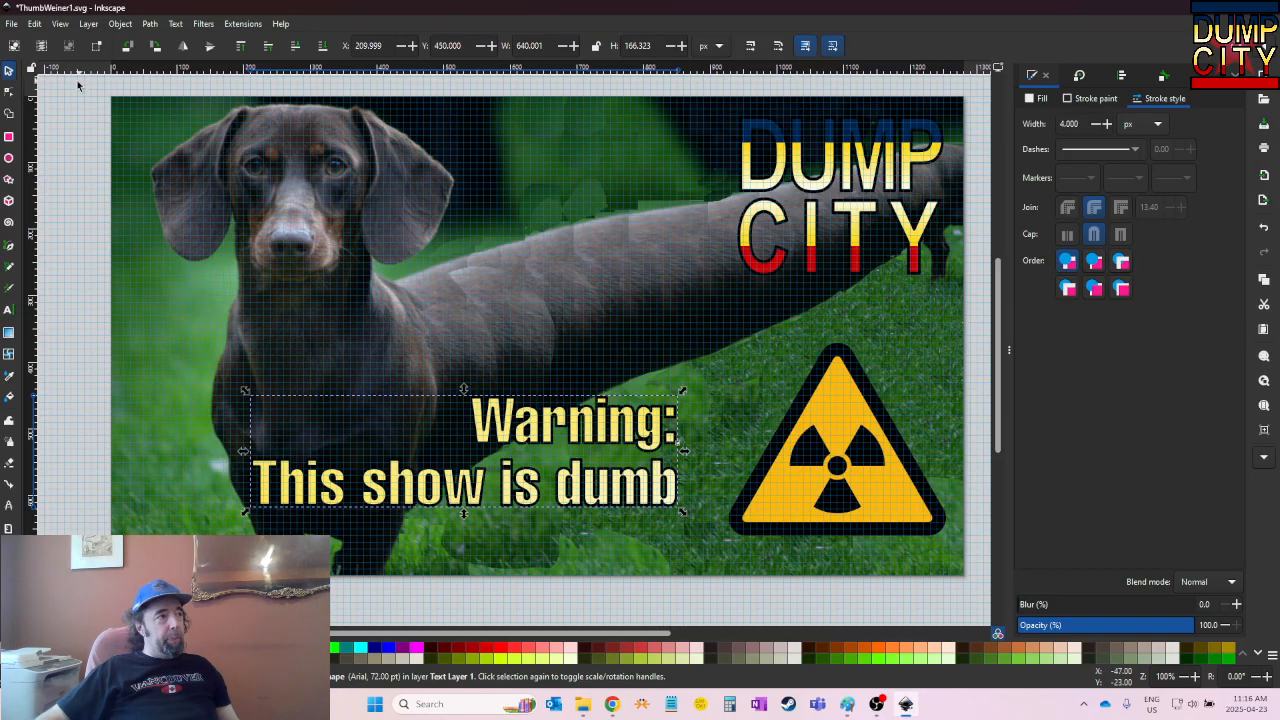
# Save the thumbnail document
pyautogui.click(14, 24)
pyautogui.press('Escape')
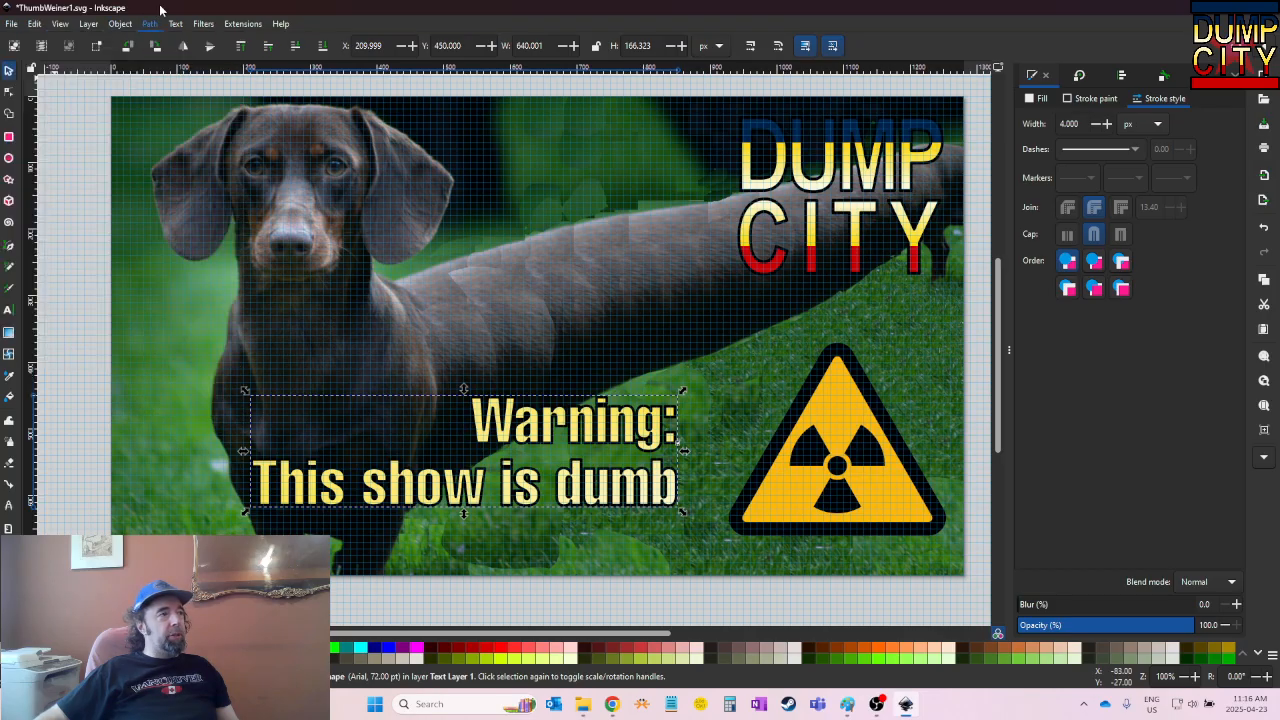
pyautogui.click(12, 24)
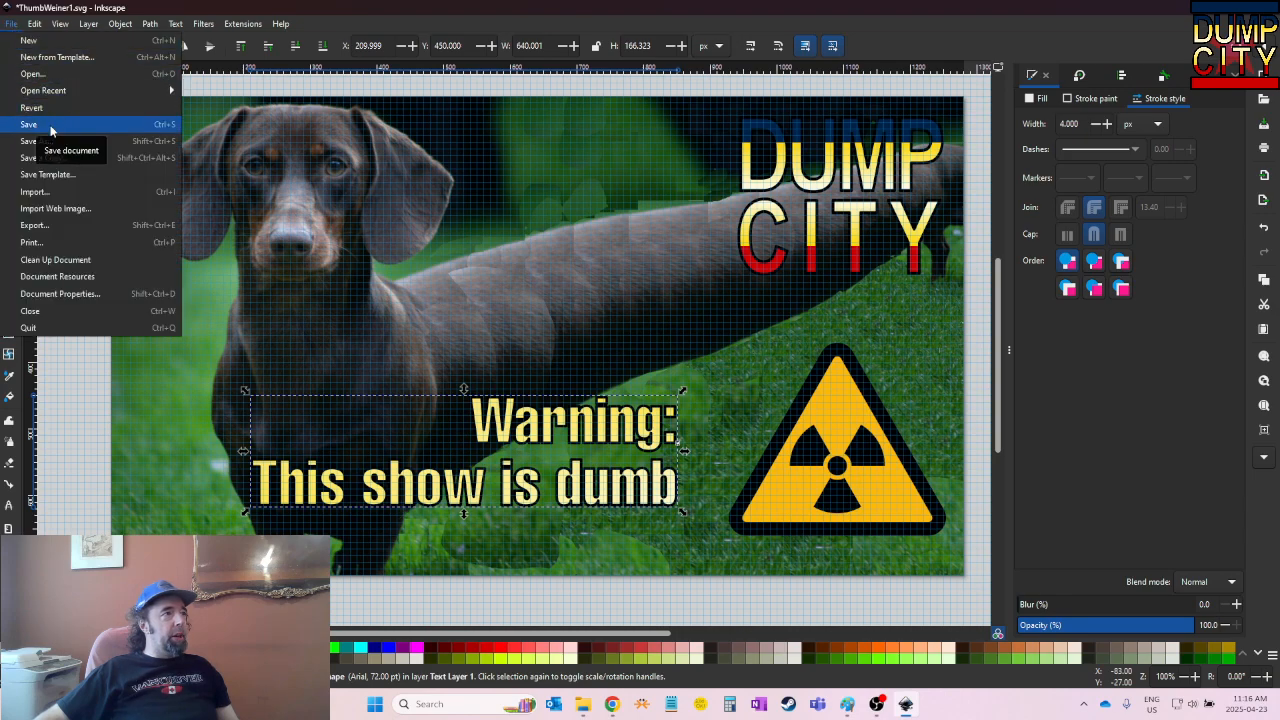
pyautogui.click(50, 128)
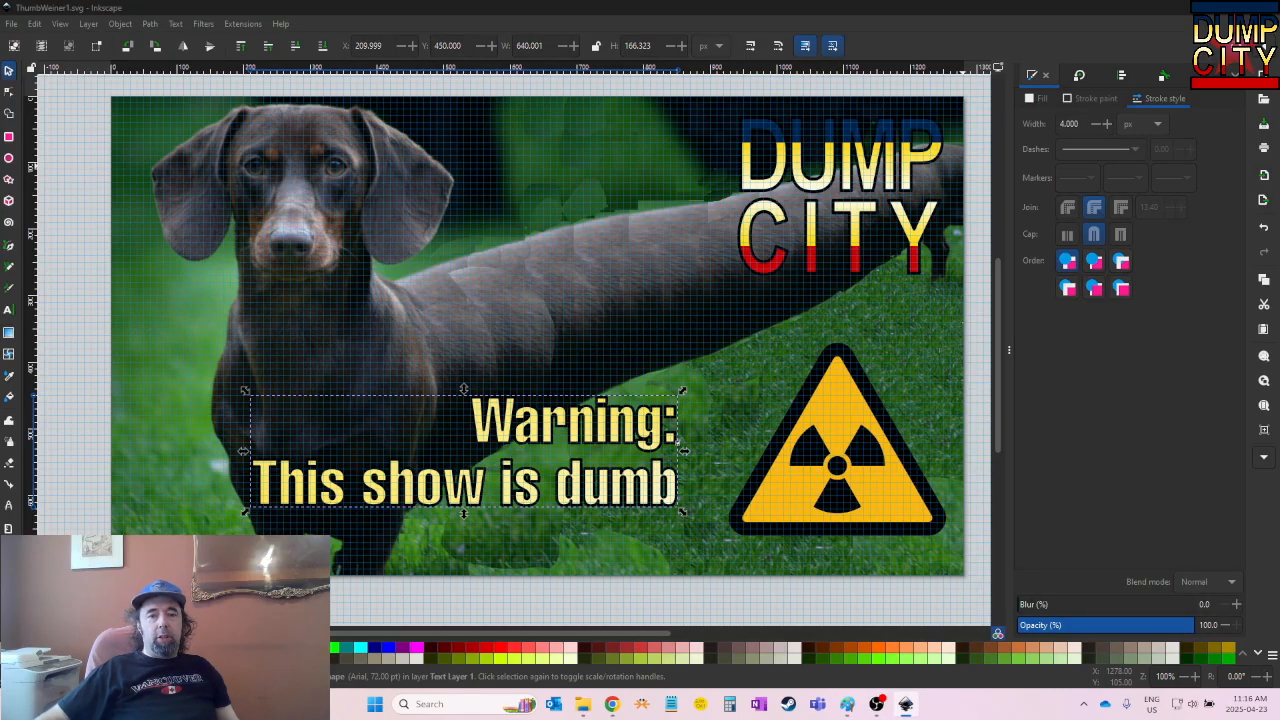
# Export the page as a PNG to D:\Twitch\MarketingImages\ThumbWeiner1.png and move the export dialog off the canvas
pyautogui.hotkey('ctrl', 'shift', 'e')
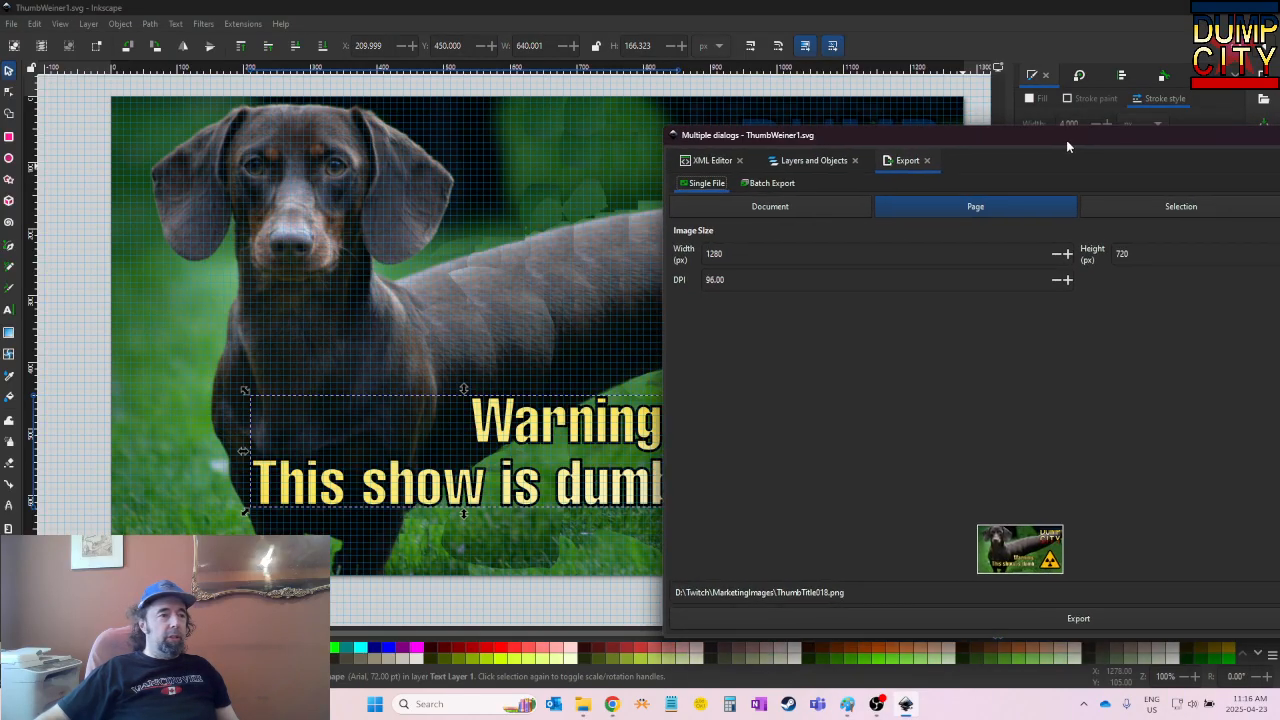
pyautogui.click(819, 593)
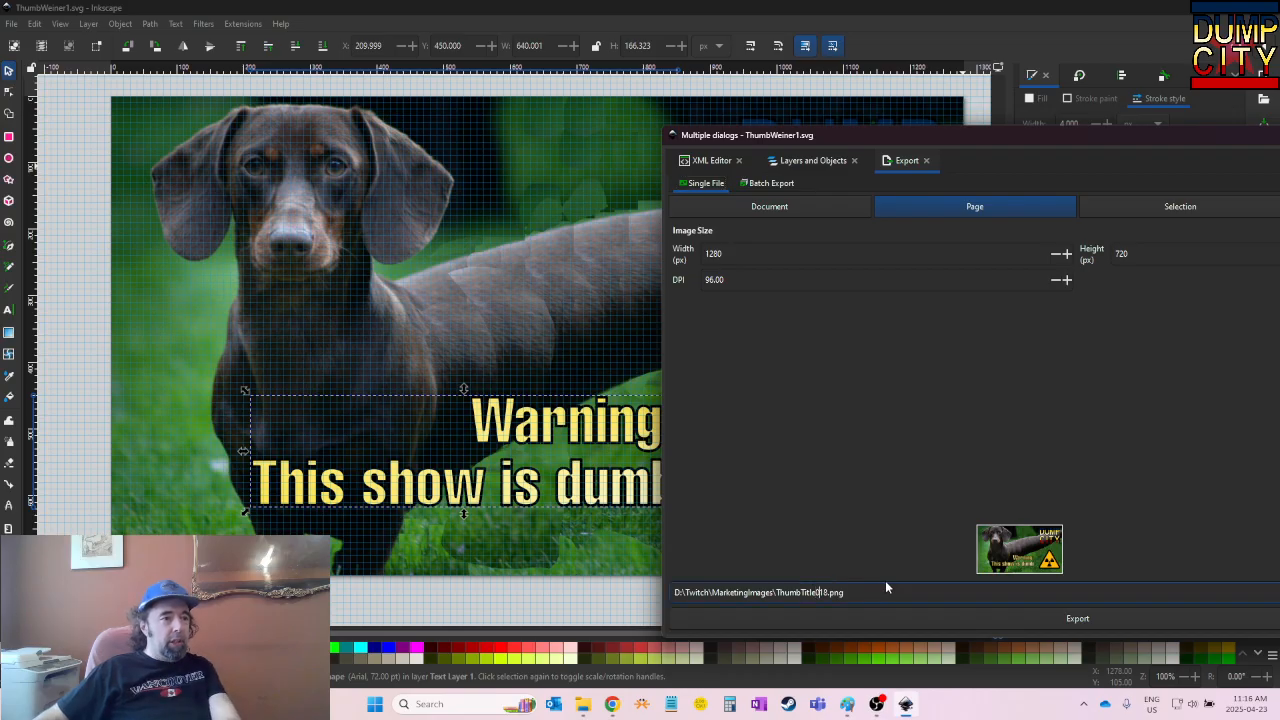
pyautogui.press('BackSpace')
pyautogui.press('BackSpace')
pyautogui.press('BackSpace')
pyautogui.press('BackSpace')
pyautogui.press('BackSpace')
pyautogui.press('BackSpace')
pyautogui.press('BackSpace')
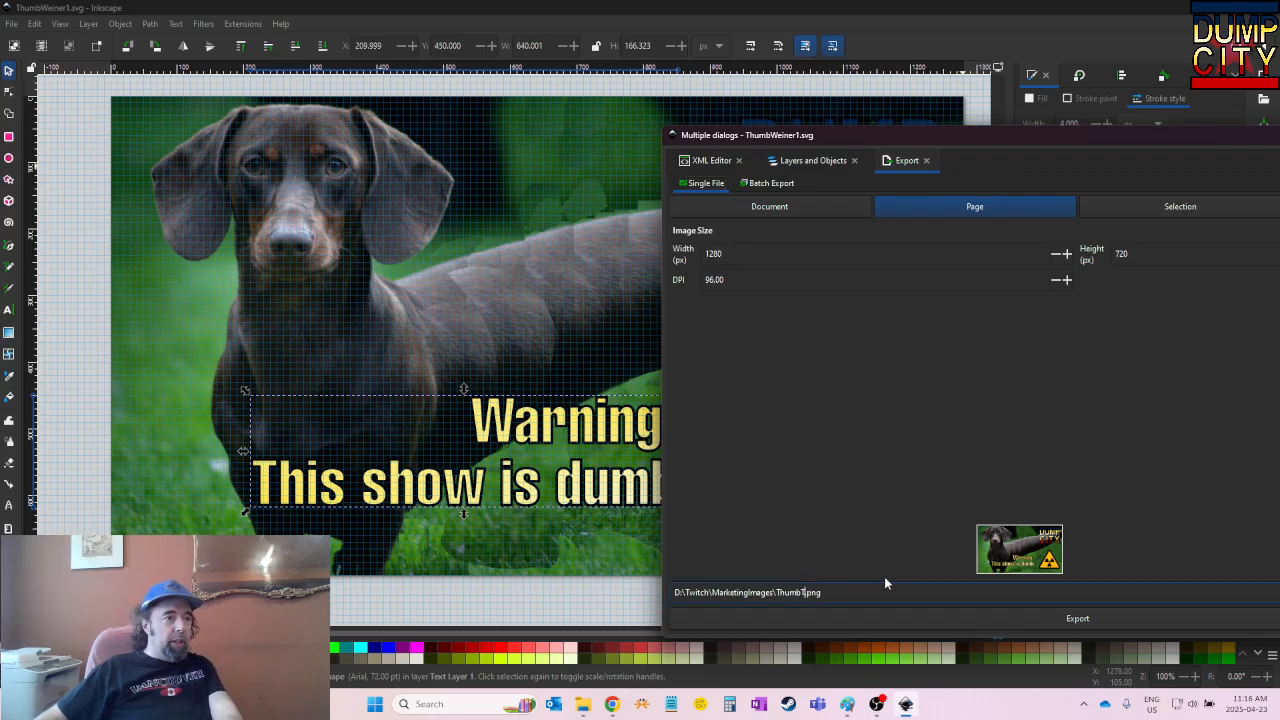
pyautogui.write('Weiner')
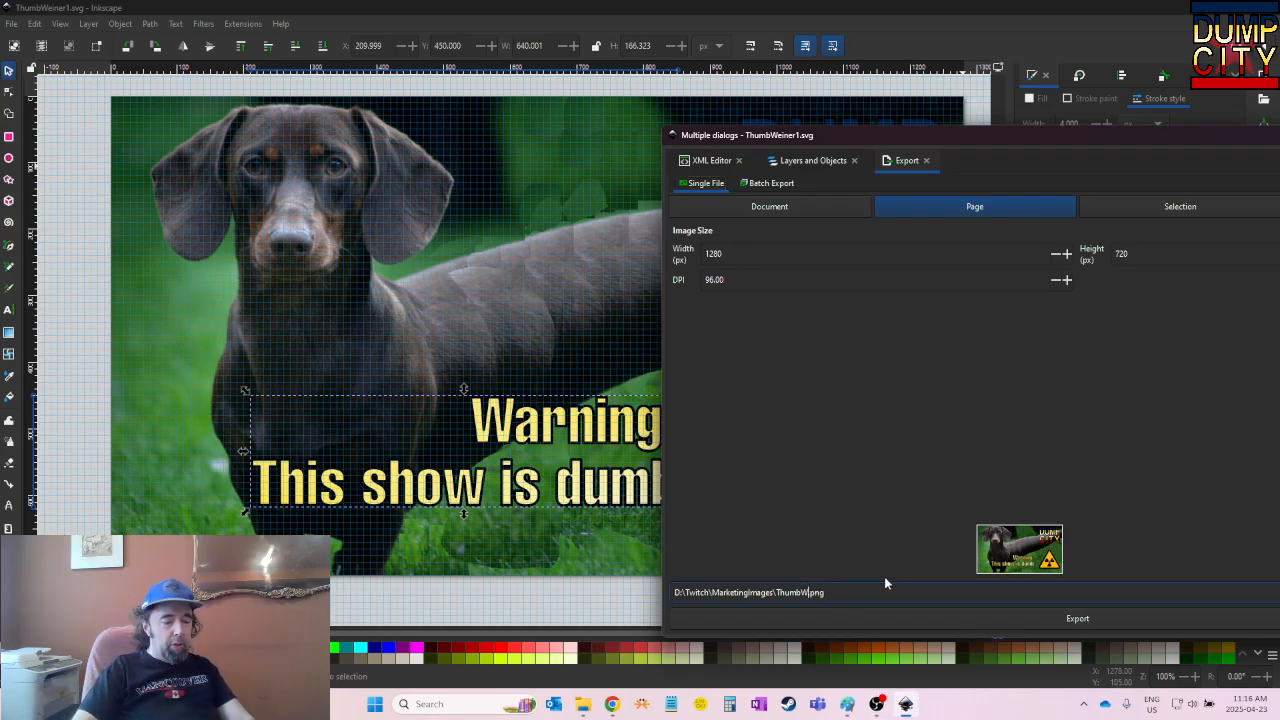
pyautogui.write('1')
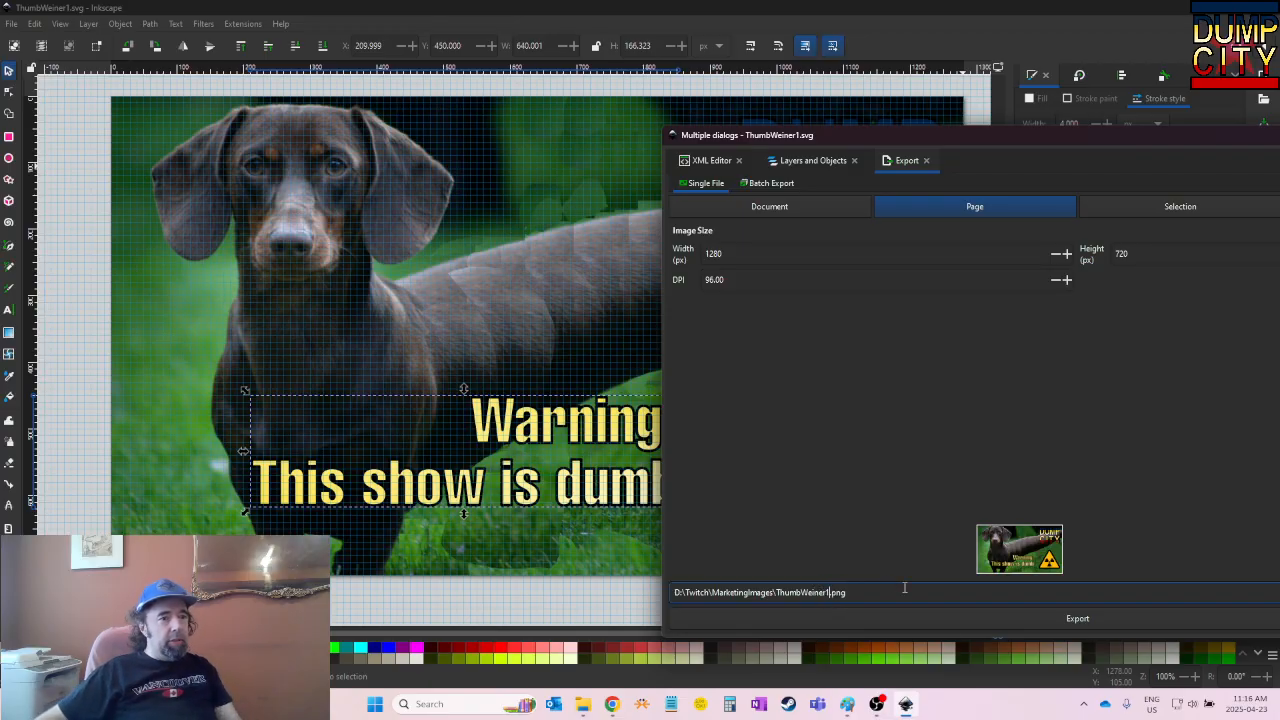
pyautogui.click(970, 621)
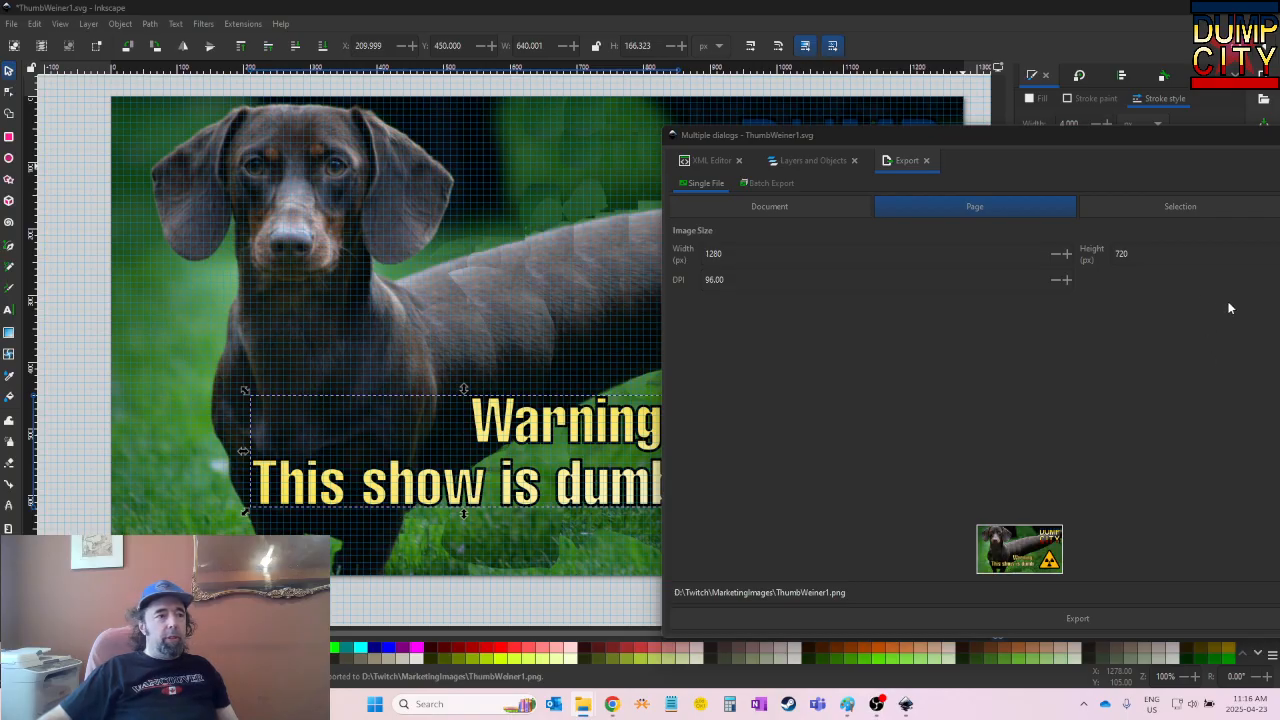
pyautogui.moveTo(912, 132); pyautogui.dragTo(1279, 135)
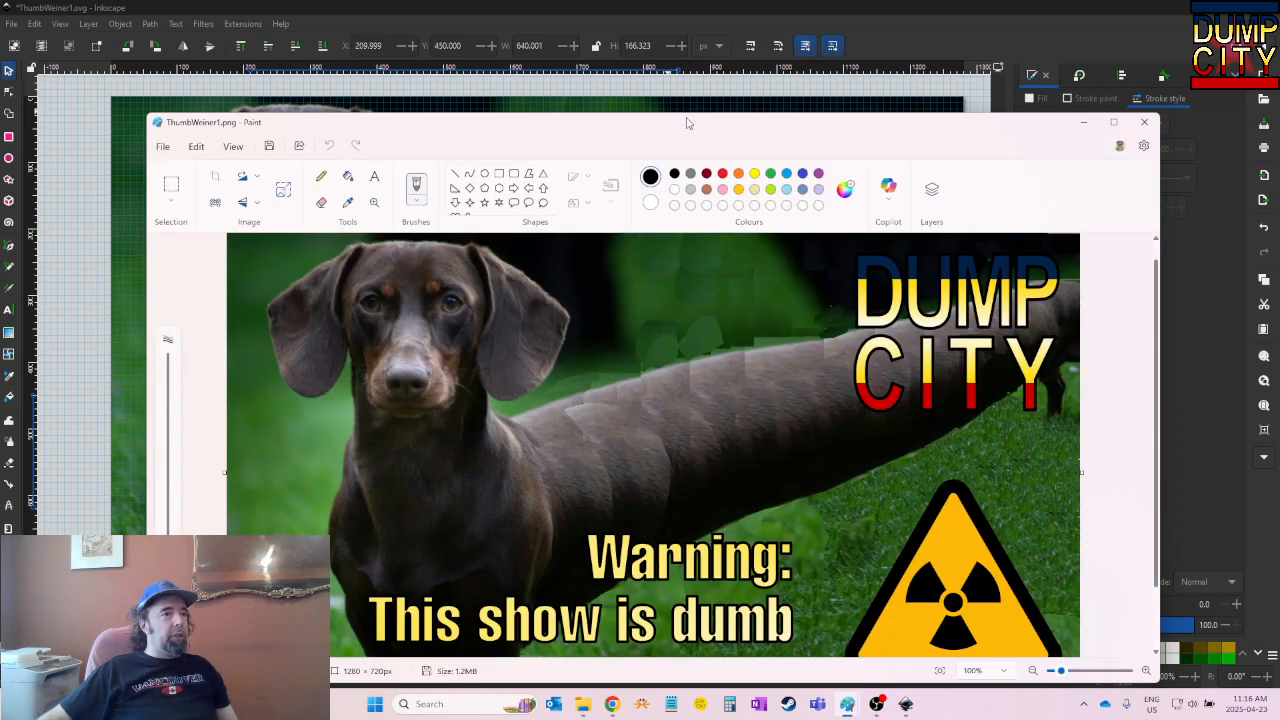
# Examine the whole exported ThumbWeiner1.png in an enlarged Paint window, checking its layout, and close Paint
pyautogui.moveTo(686, 129)
pyautogui.mouseDown()
pyautogui.moveTo(676, 68)
pyautogui.moveTo(675, 84)
pyautogui.mouseUp()
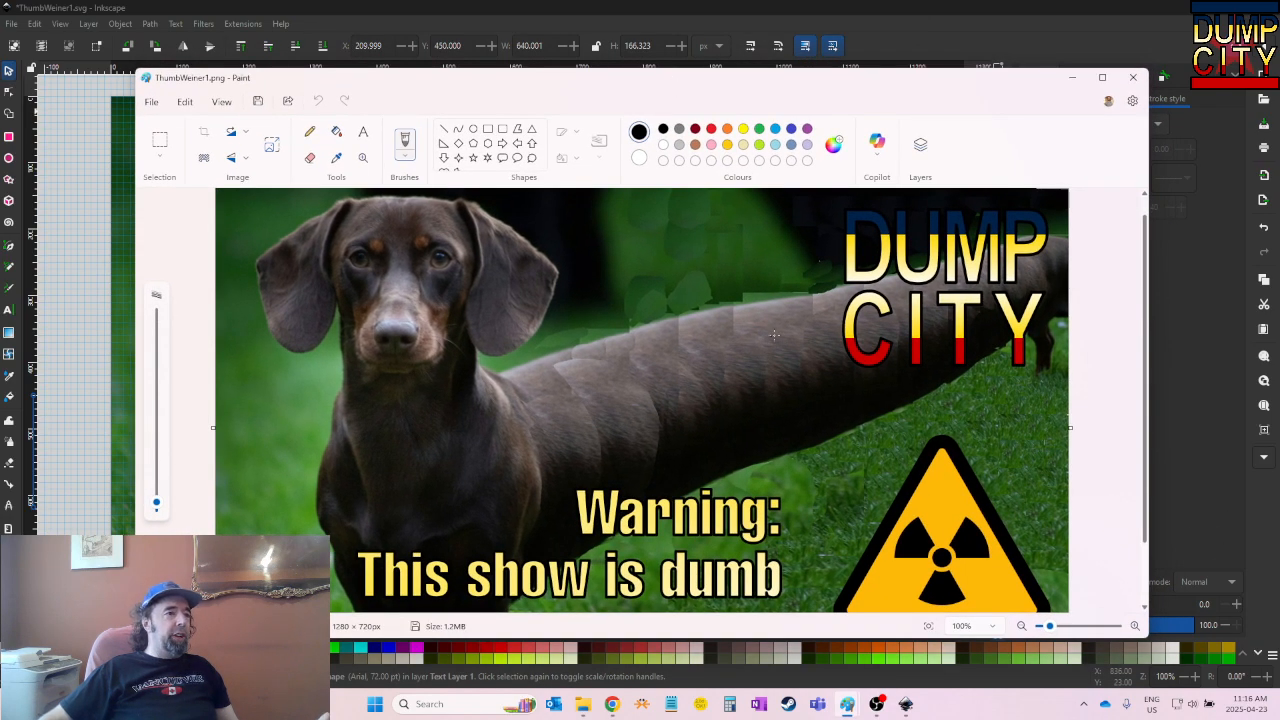
pyautogui.scroll(-1, 775, 335)
pyautogui.scroll(2, 775, 335)
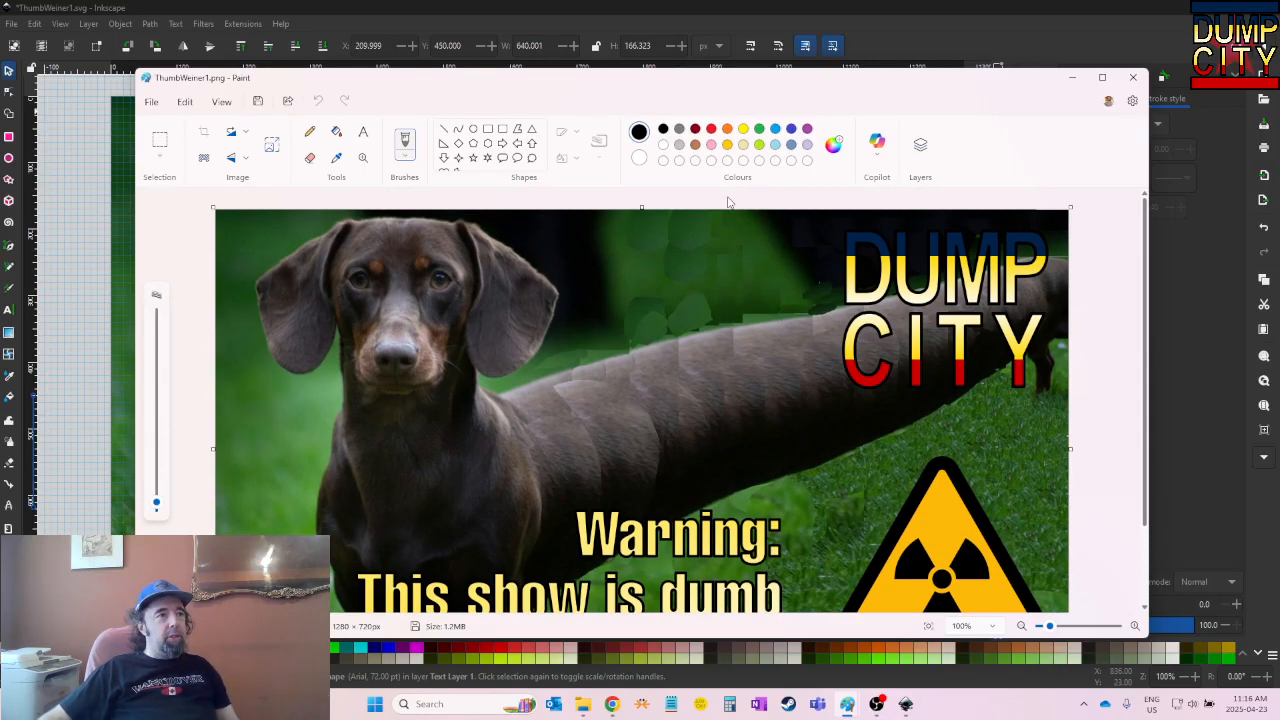
pyautogui.moveTo(654, 86)
pyautogui.mouseDown()
pyautogui.moveTo(703, 112)
pyautogui.moveTo(656, 112)
pyautogui.mouseUp()
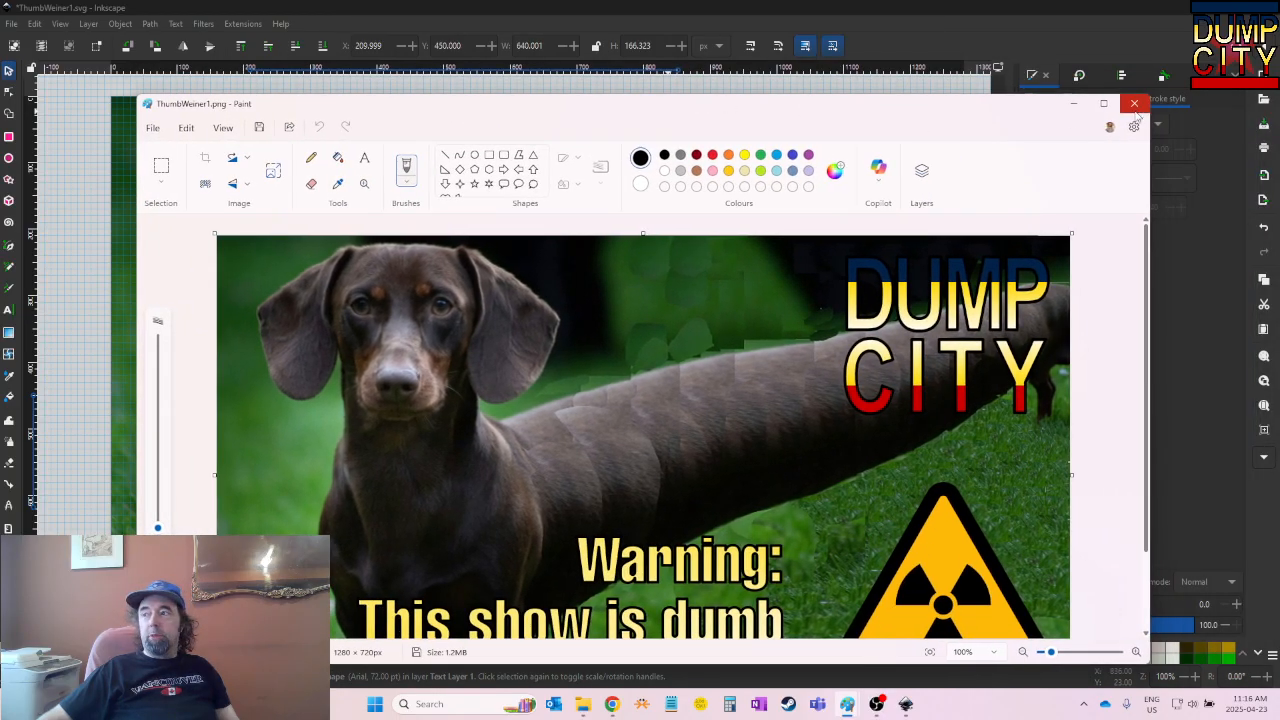
pyautogui.moveTo(766, 110)
pyautogui.mouseDown()
pyautogui.moveTo(720, 38)
pyautogui.moveTo(763, 46)
pyautogui.moveTo(714, 40)
pyautogui.moveTo(765, 36)
pyautogui.mouseUp()
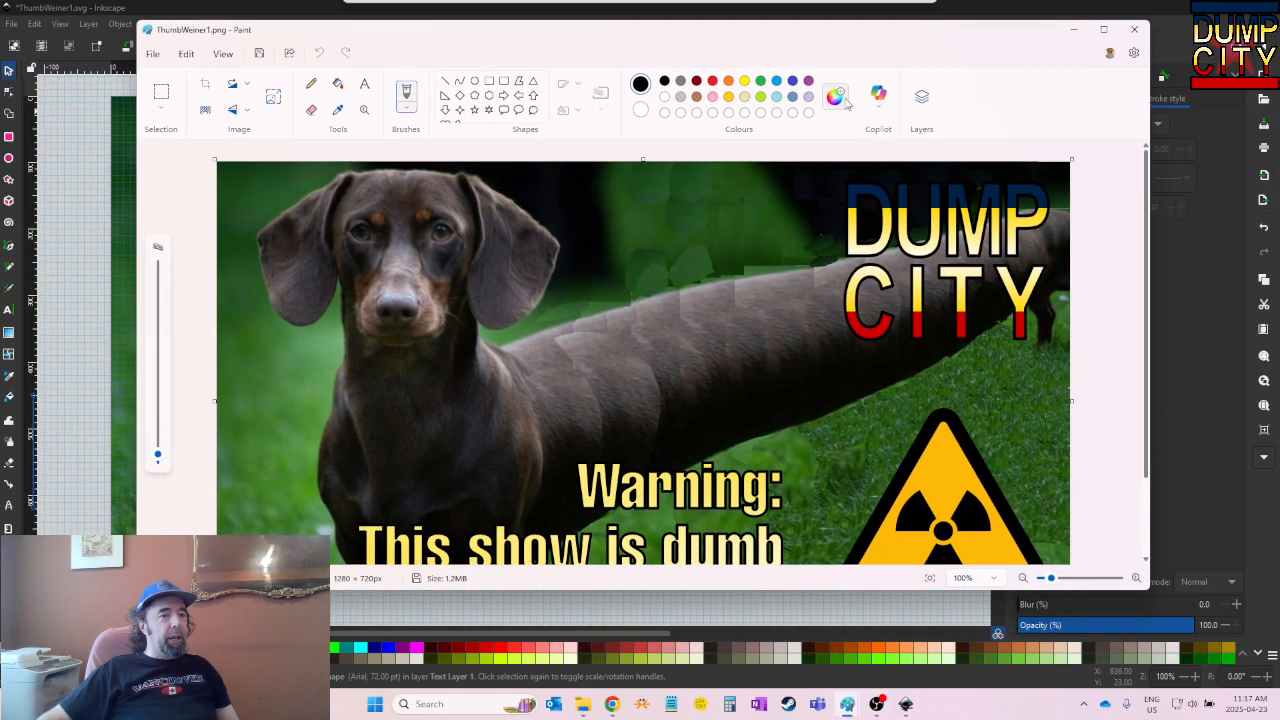
pyautogui.moveTo(1147, 592); pyautogui.dragTo(1182, 684)
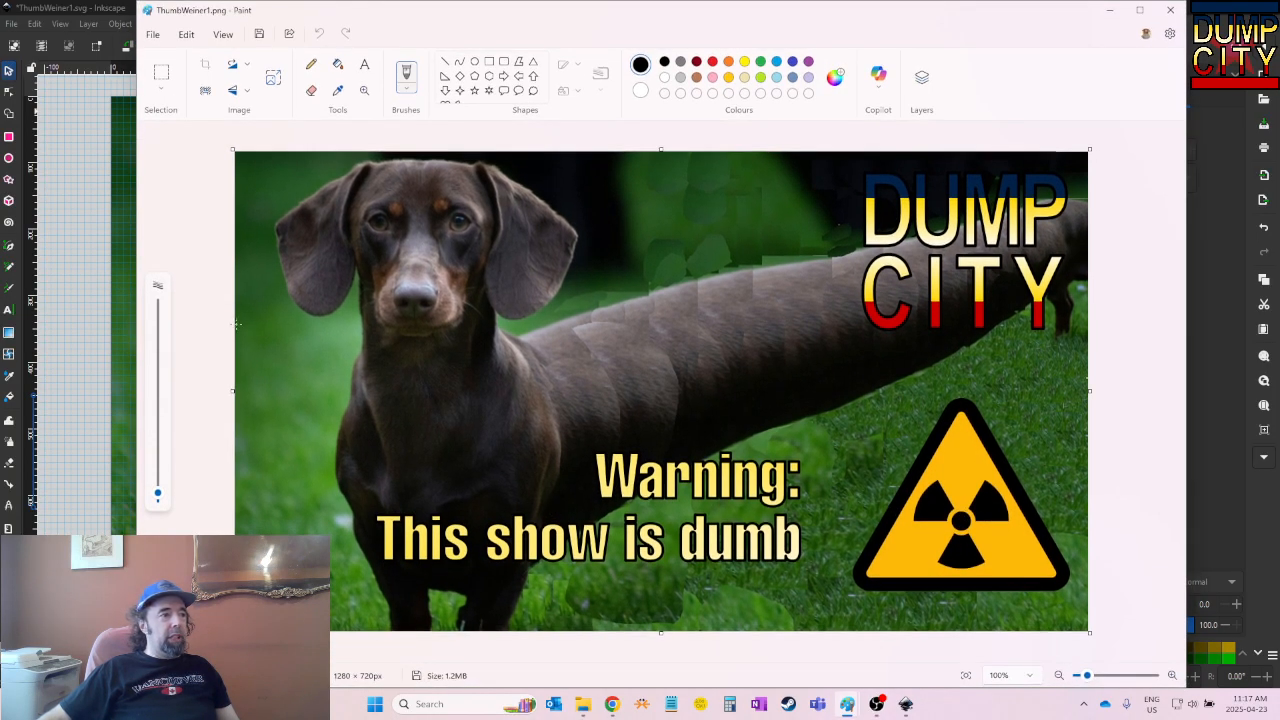
pyautogui.hotkey('alt', 'Tab')
pyautogui.moveTo(552, 20)
pyautogui.mouseDown()
pyautogui.moveTo(537, 107)
pyautogui.moveTo(578, 108)
pyautogui.mouseUp()
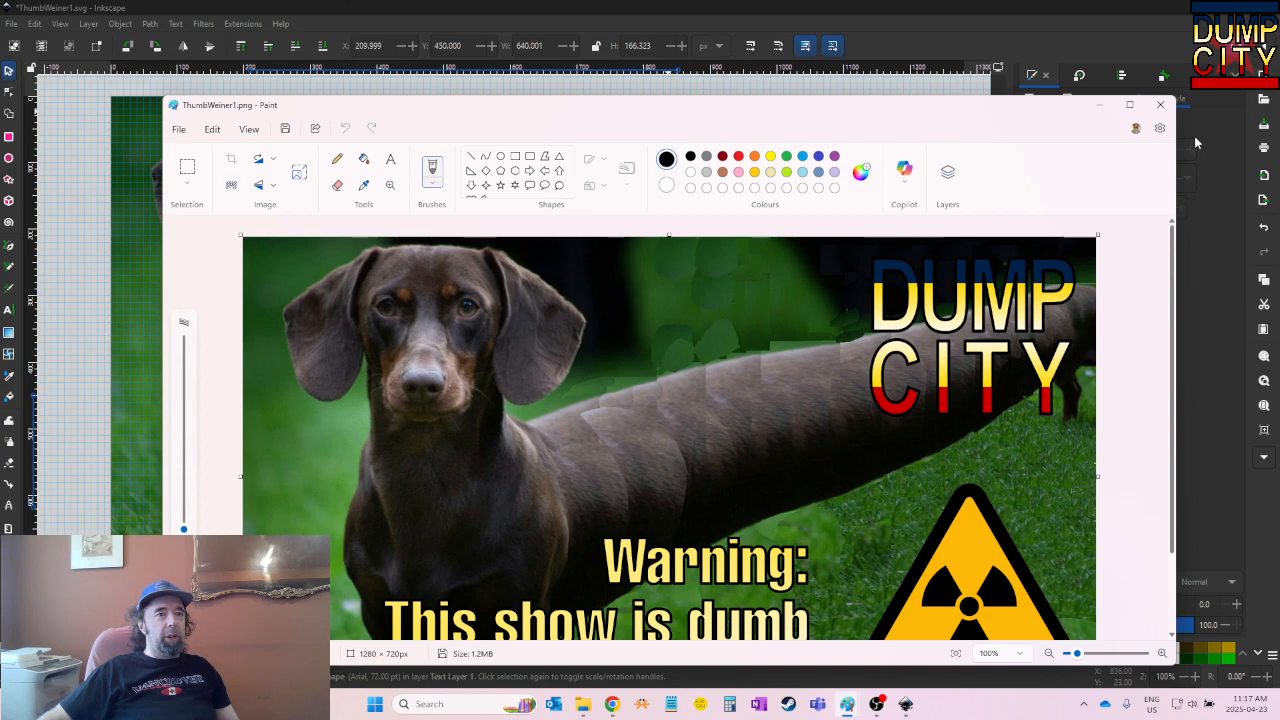
pyautogui.click(1157, 107)
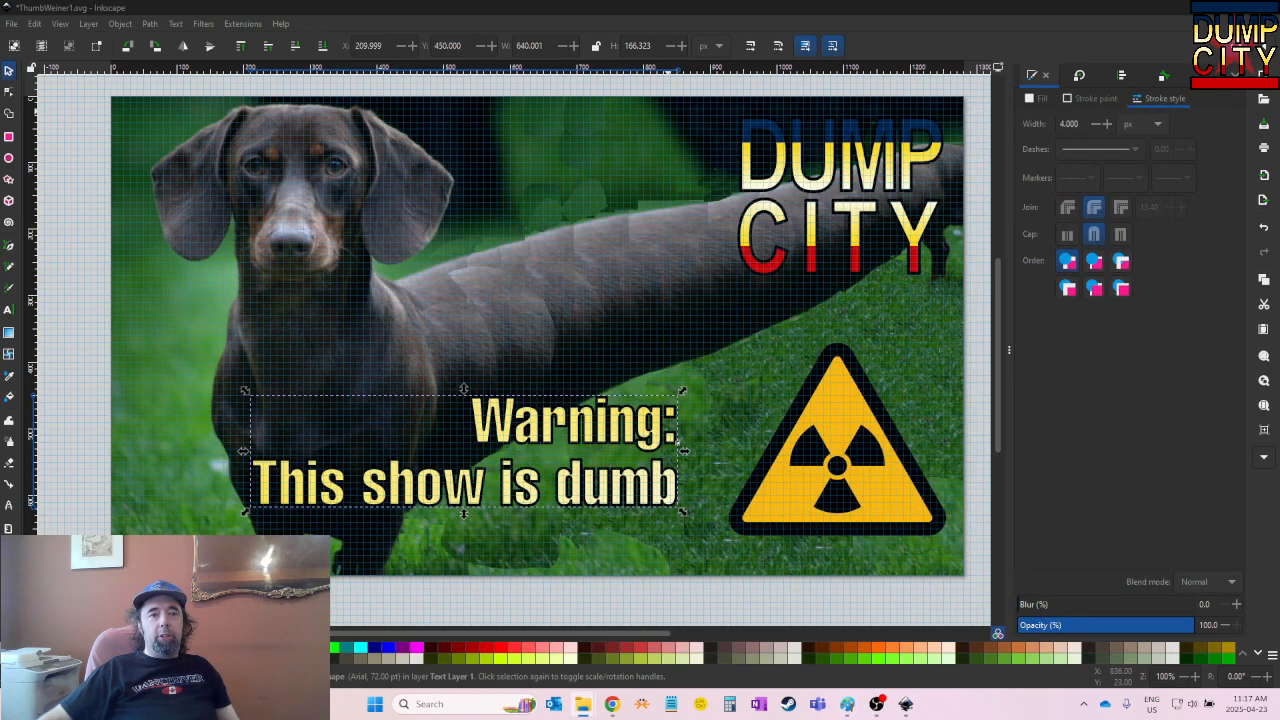